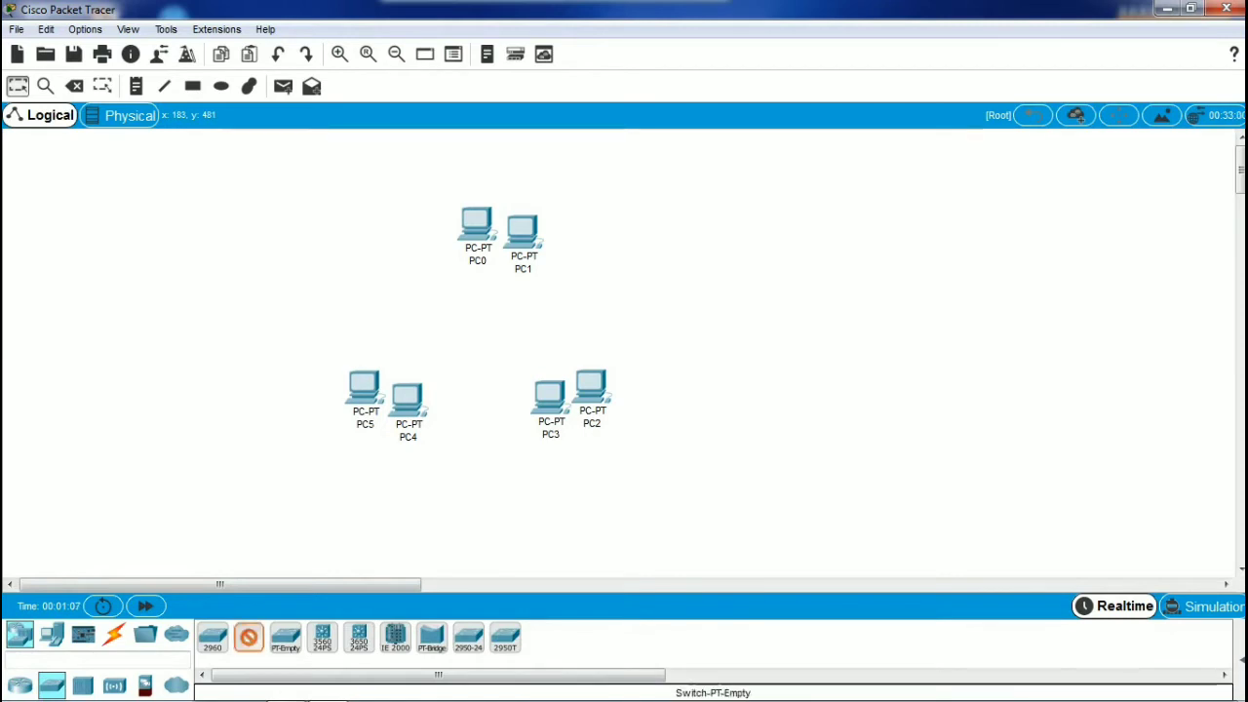
Place a PT-Switch in the middle of the six PCs and rearrange the three PC pairs around it
click(481, 332)
drag(624, 354, 542, 414)
drag(552, 398, 575, 407)
drag(447, 363, 431, 413)
drag(561, 193, 455, 266)
drag(522, 234, 515, 232)
click(722, 257)
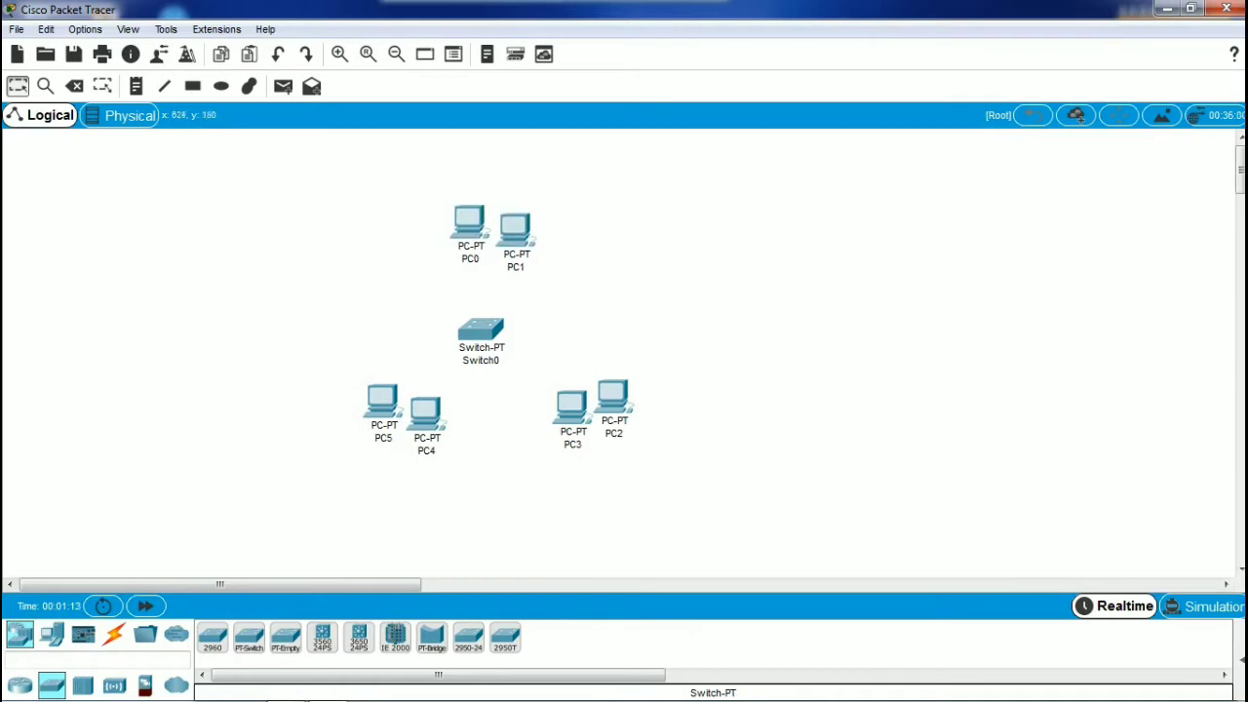
drag(674, 357, 559, 437)
drag(572, 405, 564, 406)
click(523, 343)
Open Switch0's physical device view and read the description of the PT-SWITCH-NM-1CFE module for its media type
click(482, 332)
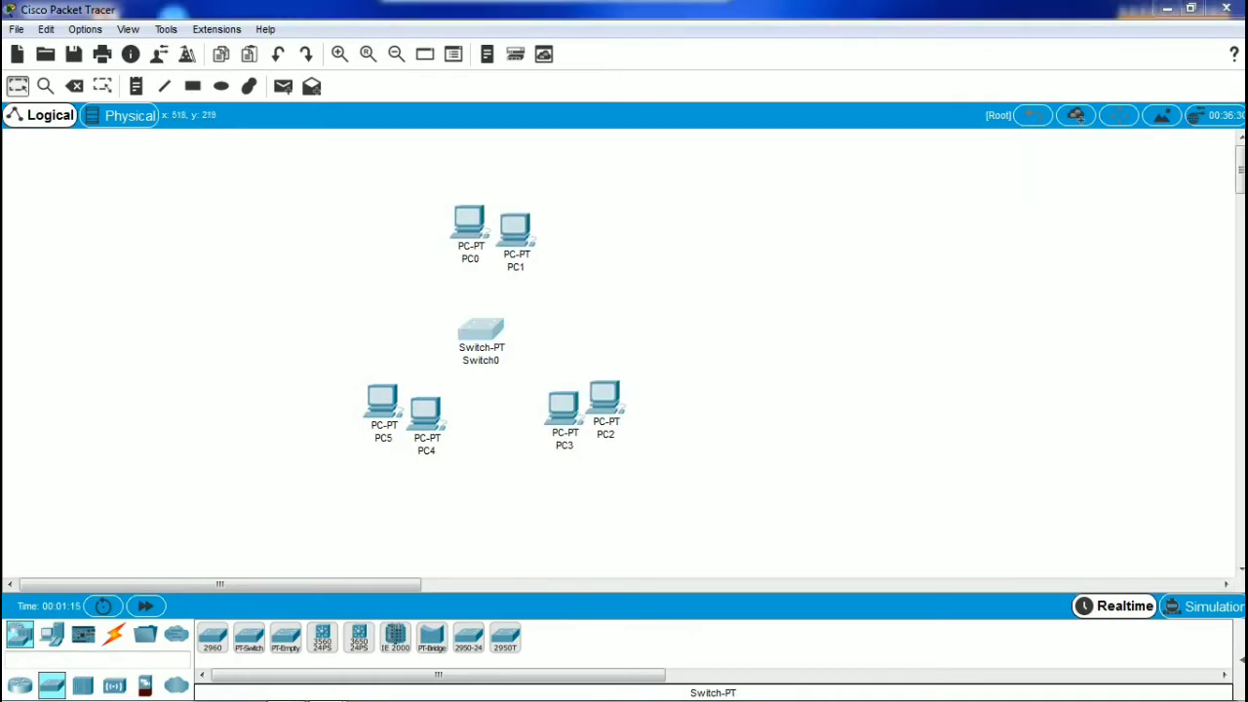
drag(977, 342, 1129, 342)
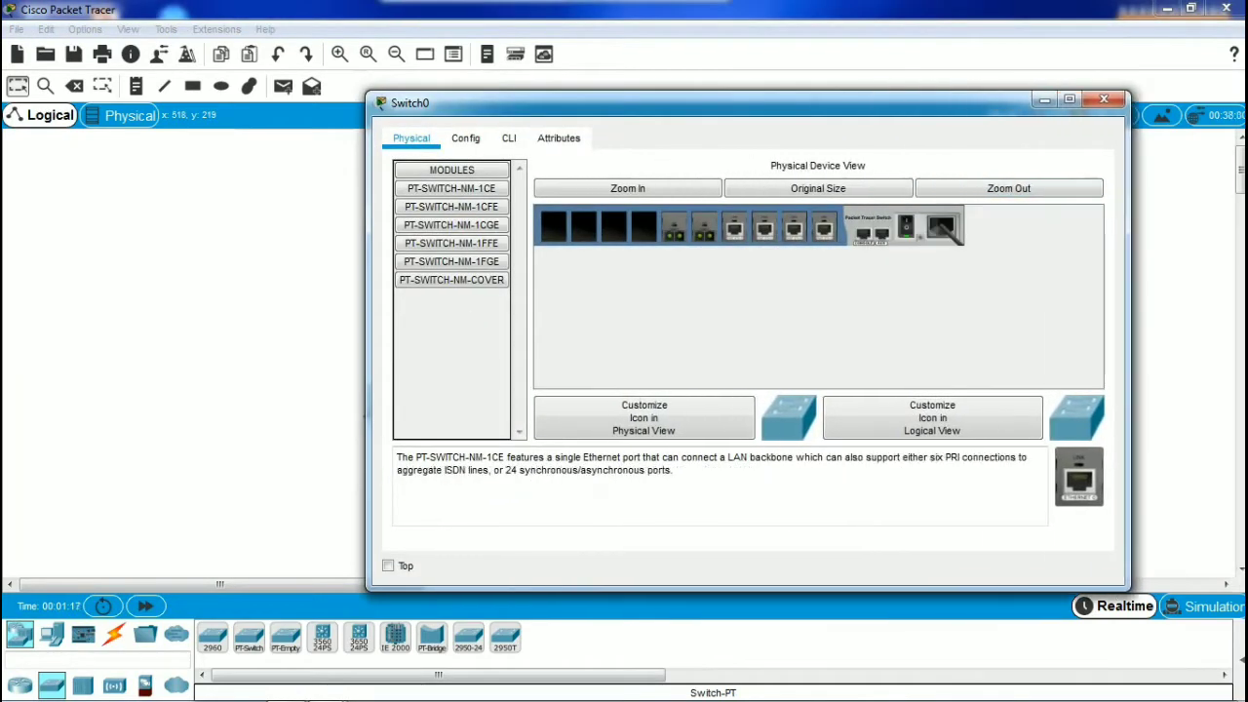
drag(682, 102, 741, 94)
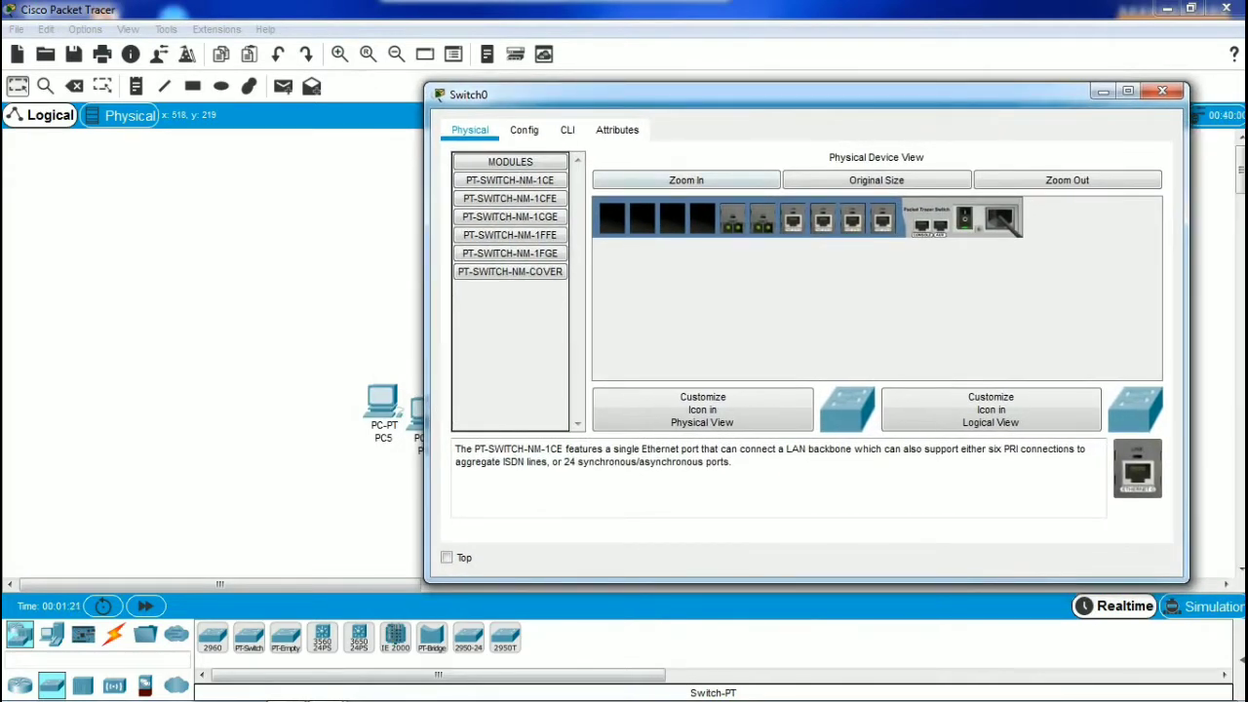
click(510, 199)
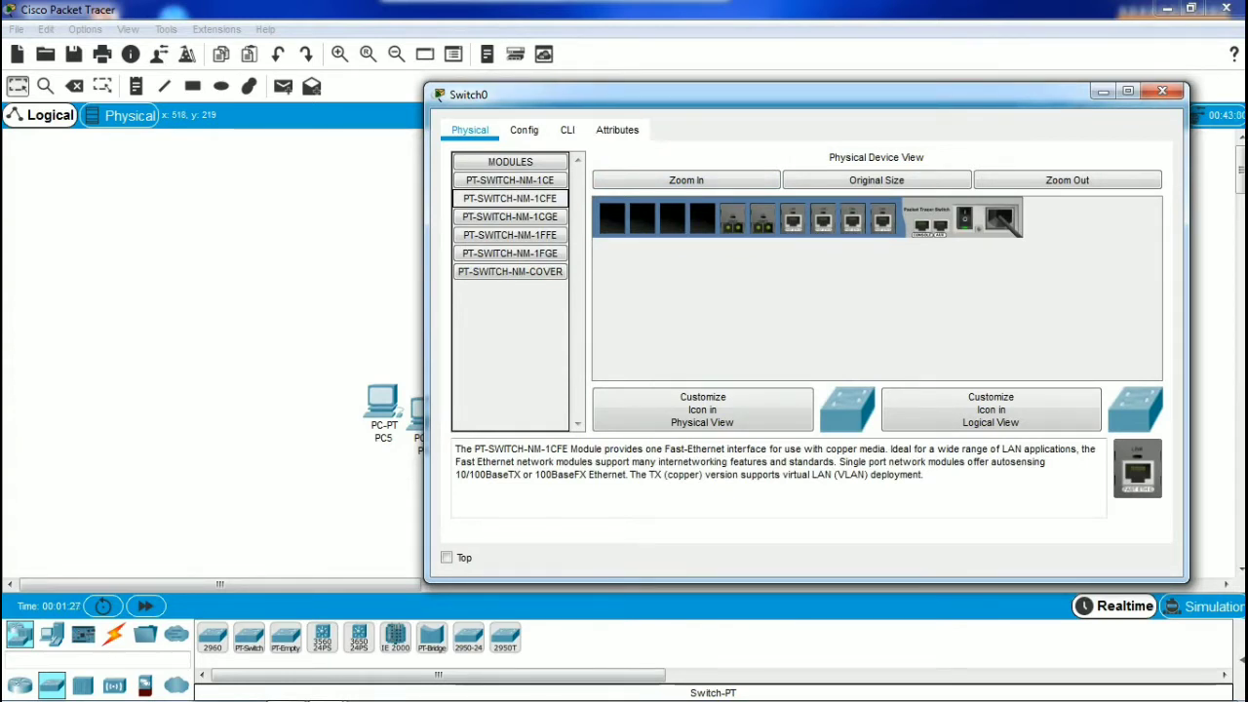
drag(832, 450, 849, 450)
double_click(847, 450)
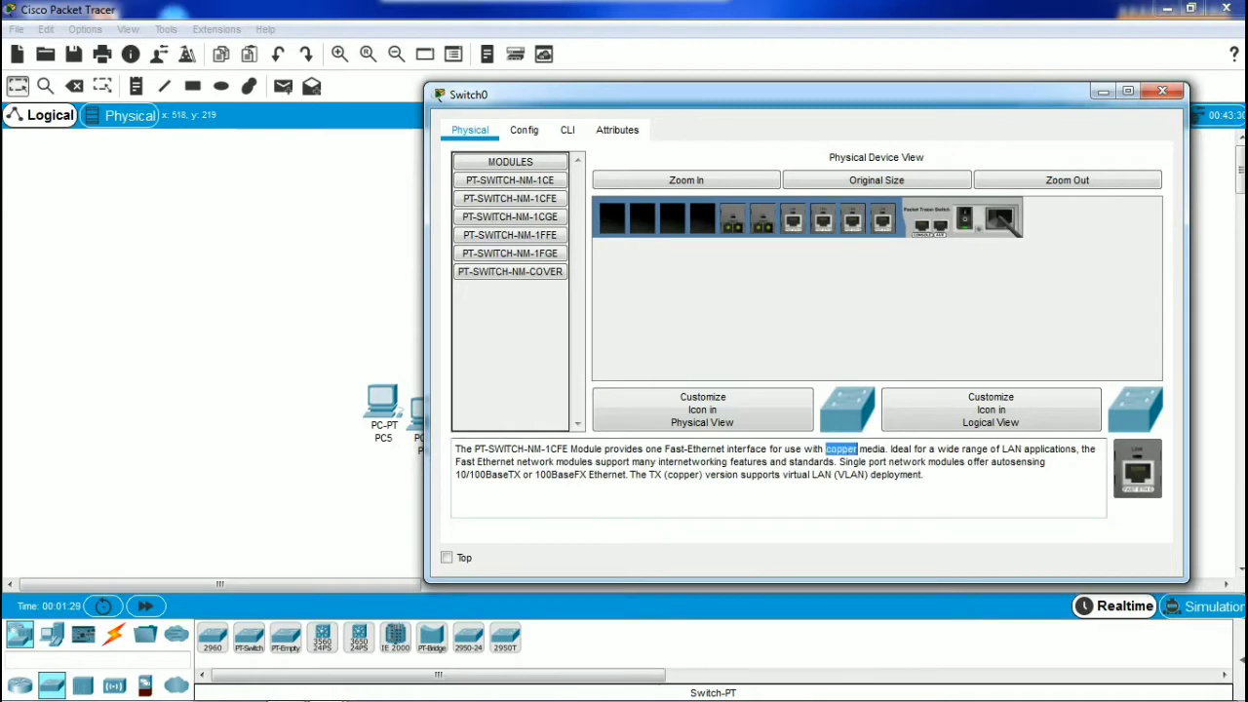
double_click(849, 450)
triple_click(849, 450)
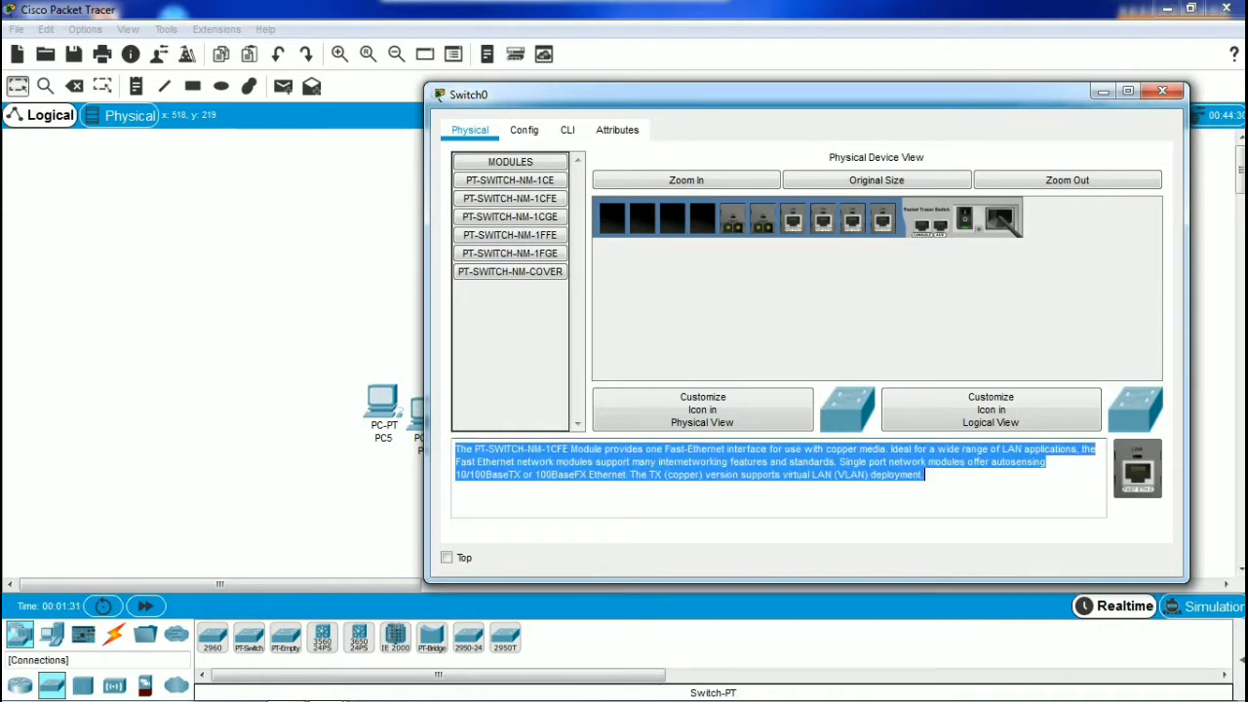
Display the available connection cable types and return to Switch0's physical device view
click(114, 635)
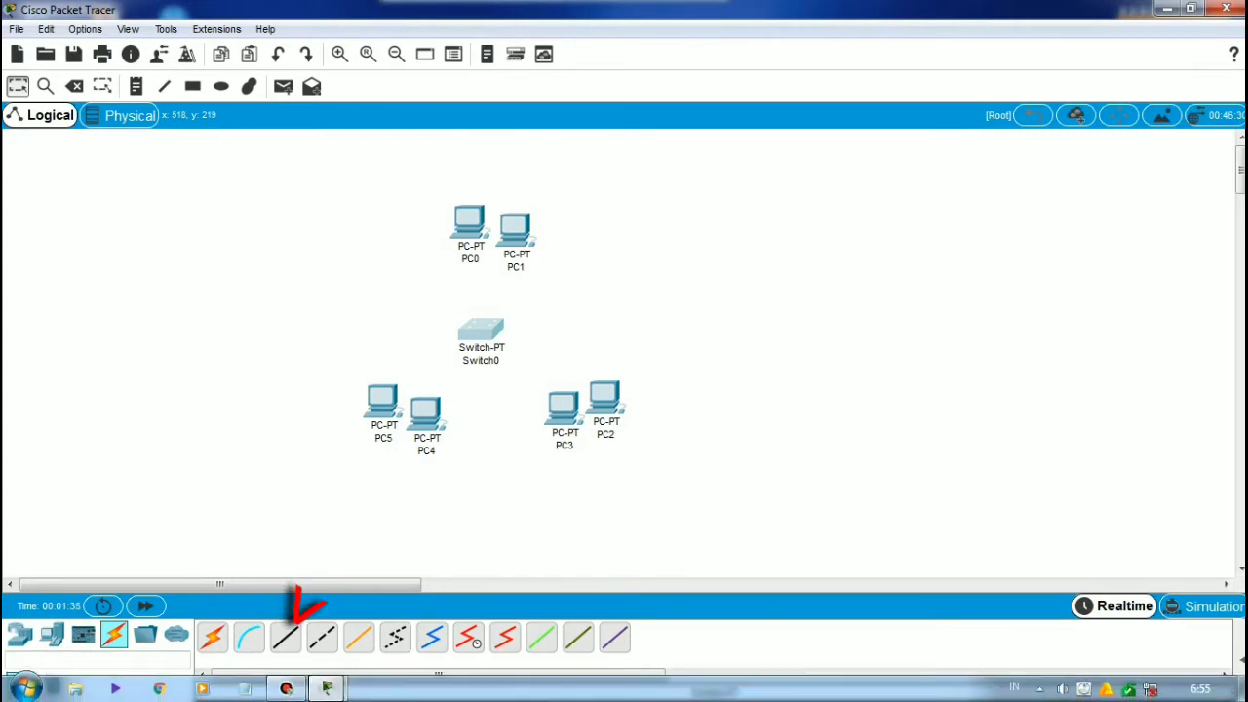
mouse_move(327, 688)
click(432, 590)
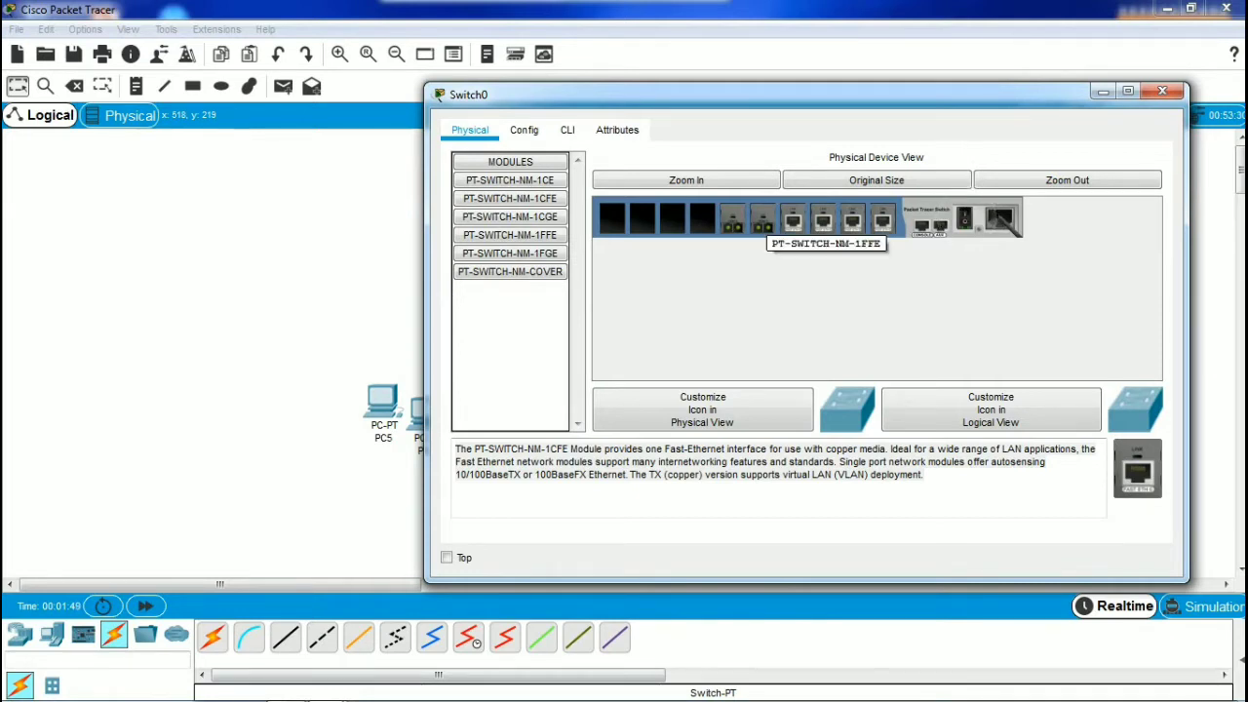
Replace Switch0's two PT-SWITCH-NM-1FFE fiber modules with PT-SWITCH-NM-1CFE copper modules
drag(764, 222, 527, 342)
click(510, 198)
drag(1138, 470, 763, 221)
drag(1138, 470, 733, 222)
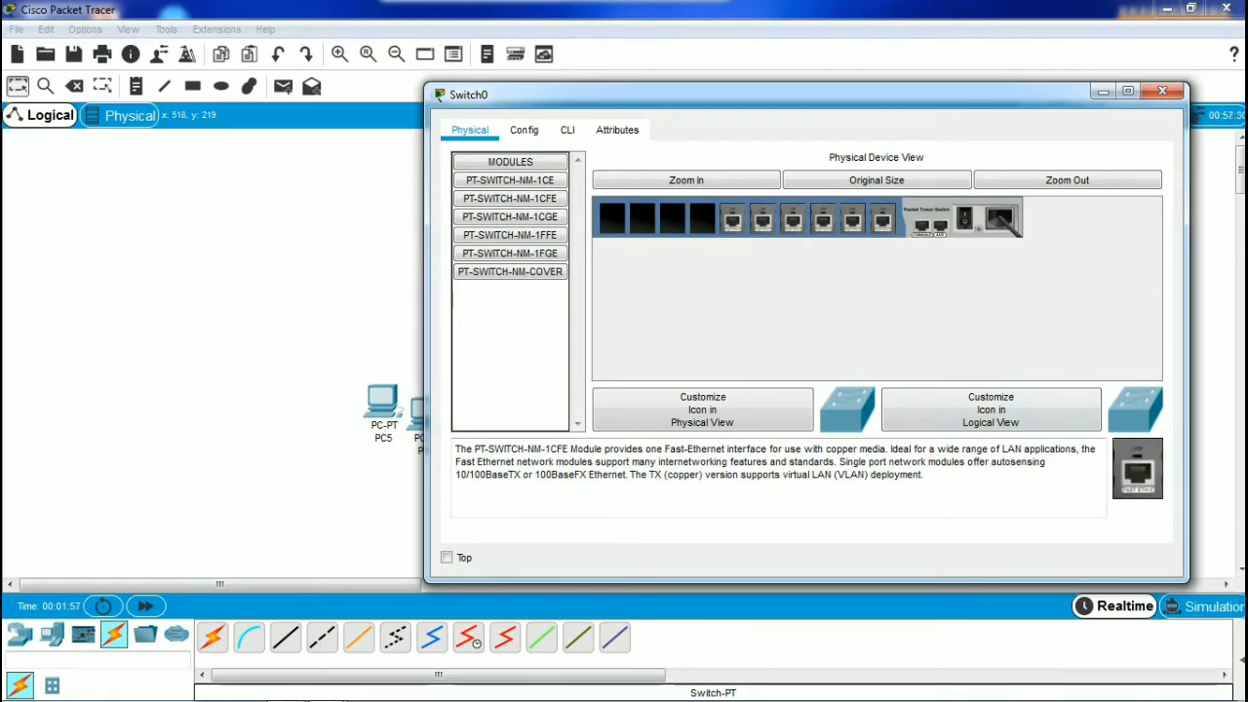
Fit PT-SWITCH-NM-COVER plates into Switch0's four empty slots and close its device window
click(510, 272)
drag(1138, 470, 703, 219)
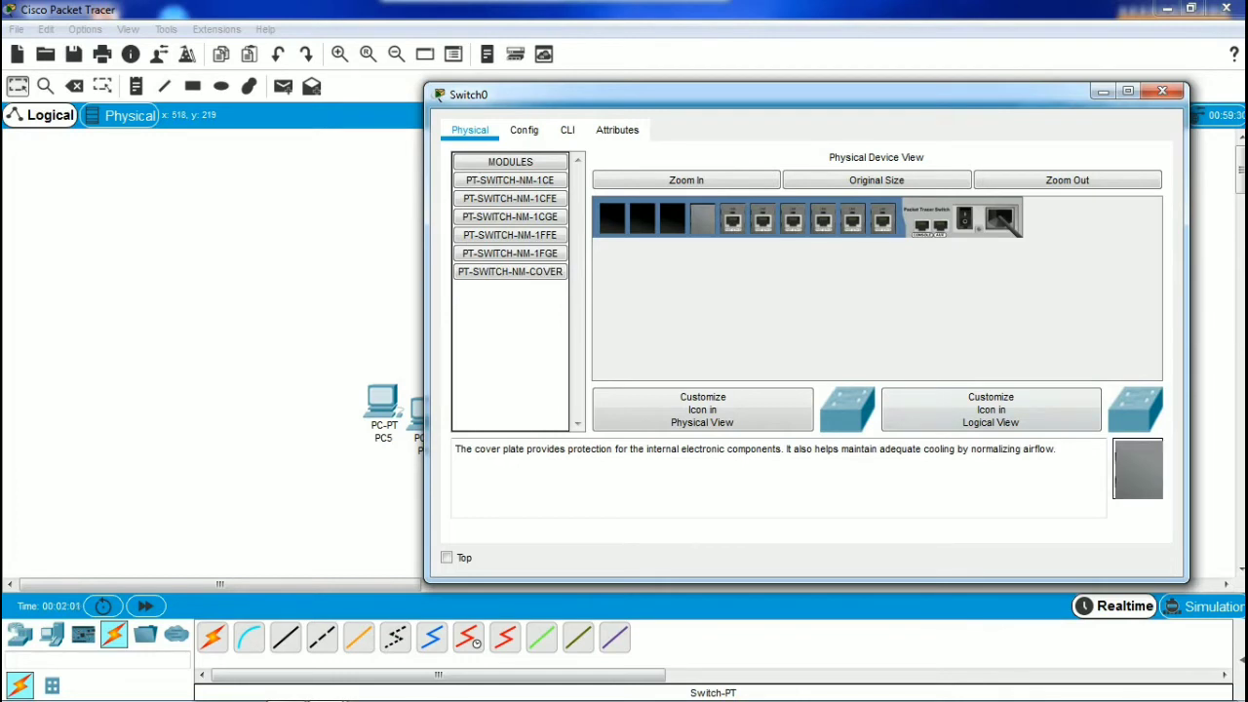
drag(1138, 470, 671, 219)
drag(1138, 470, 642, 218)
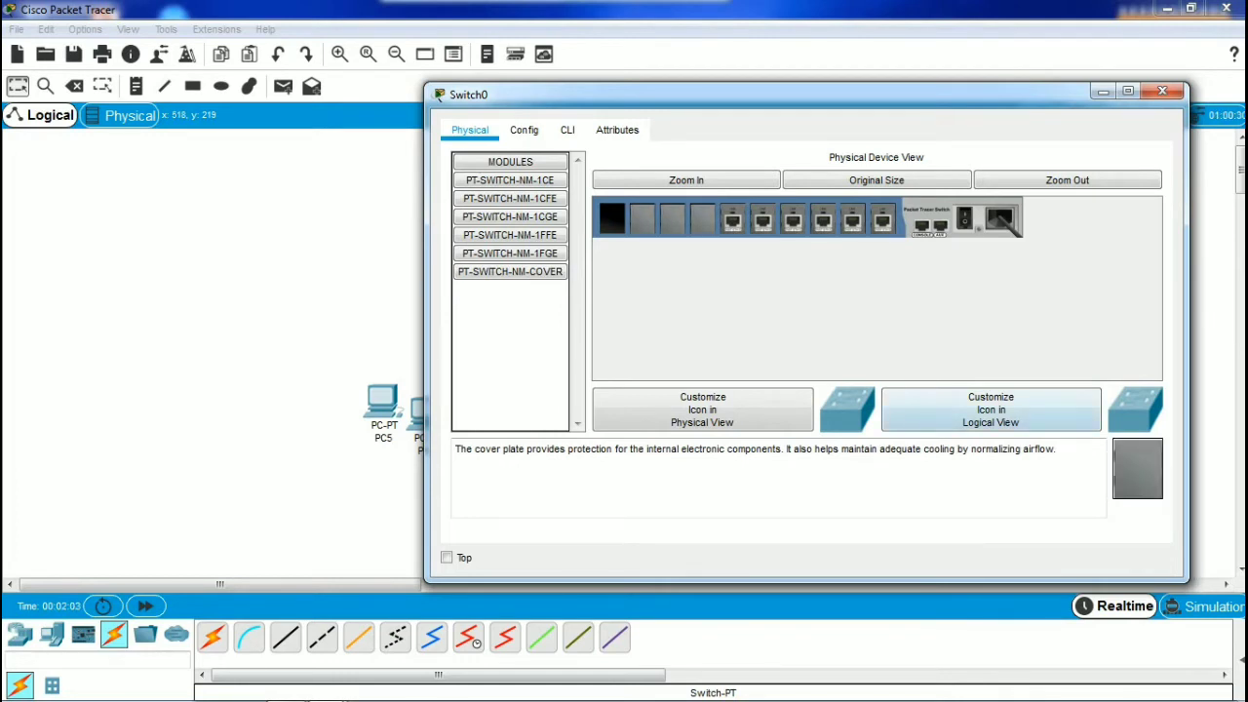
drag(1138, 470, 612, 219)
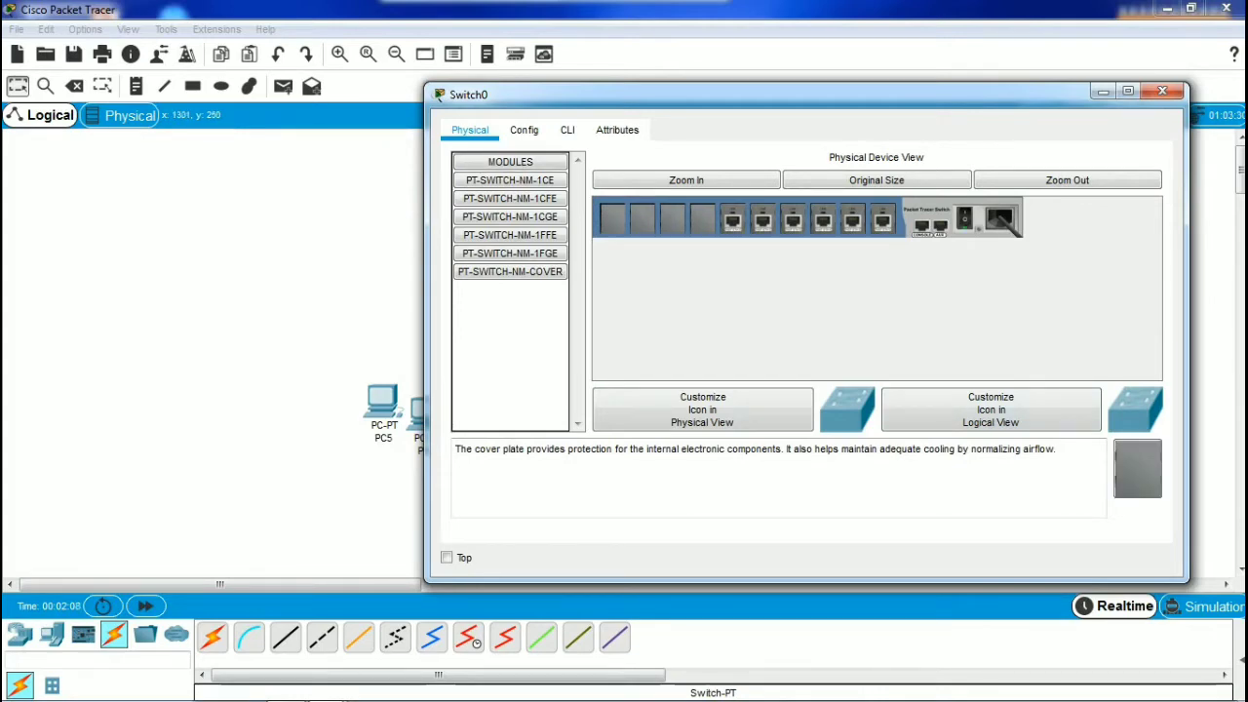
click(1162, 91)
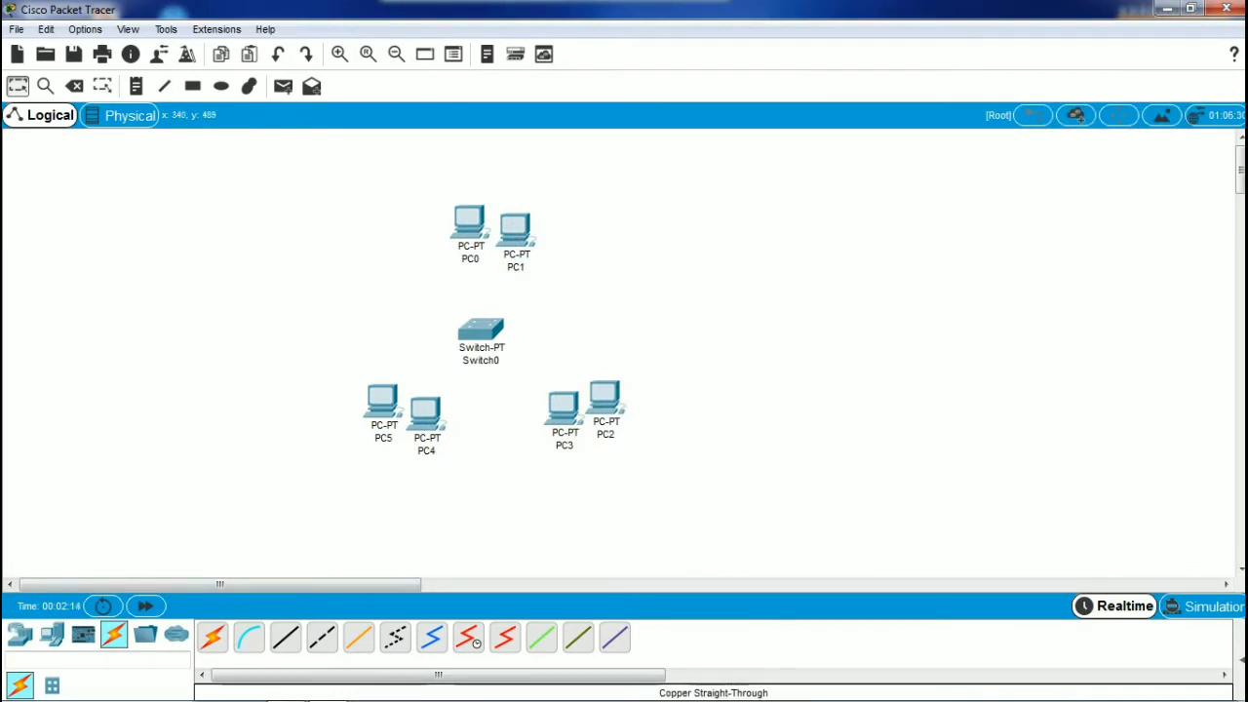
Connect Switch0 to the FastEthernet0 ports of PC0 and PC1 with Copper Straight-Through cables
click(285, 637)
click(481, 331)
click(527, 360)
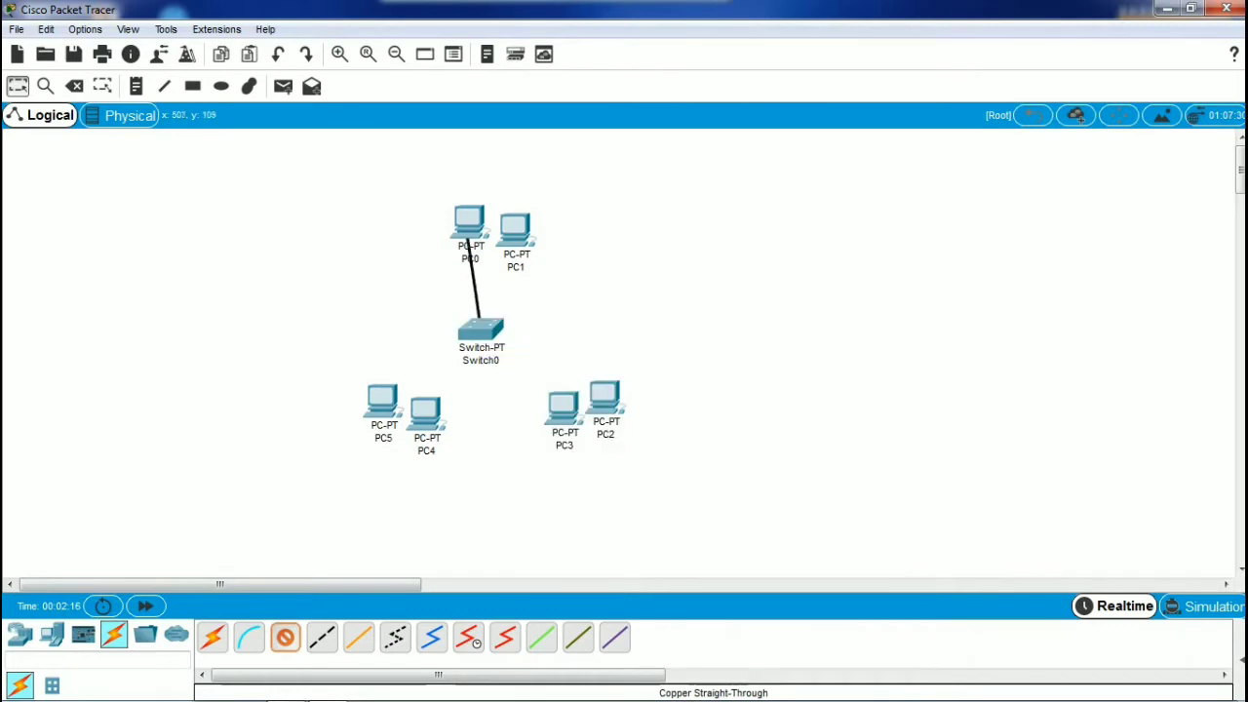
click(468, 230)
click(530, 295)
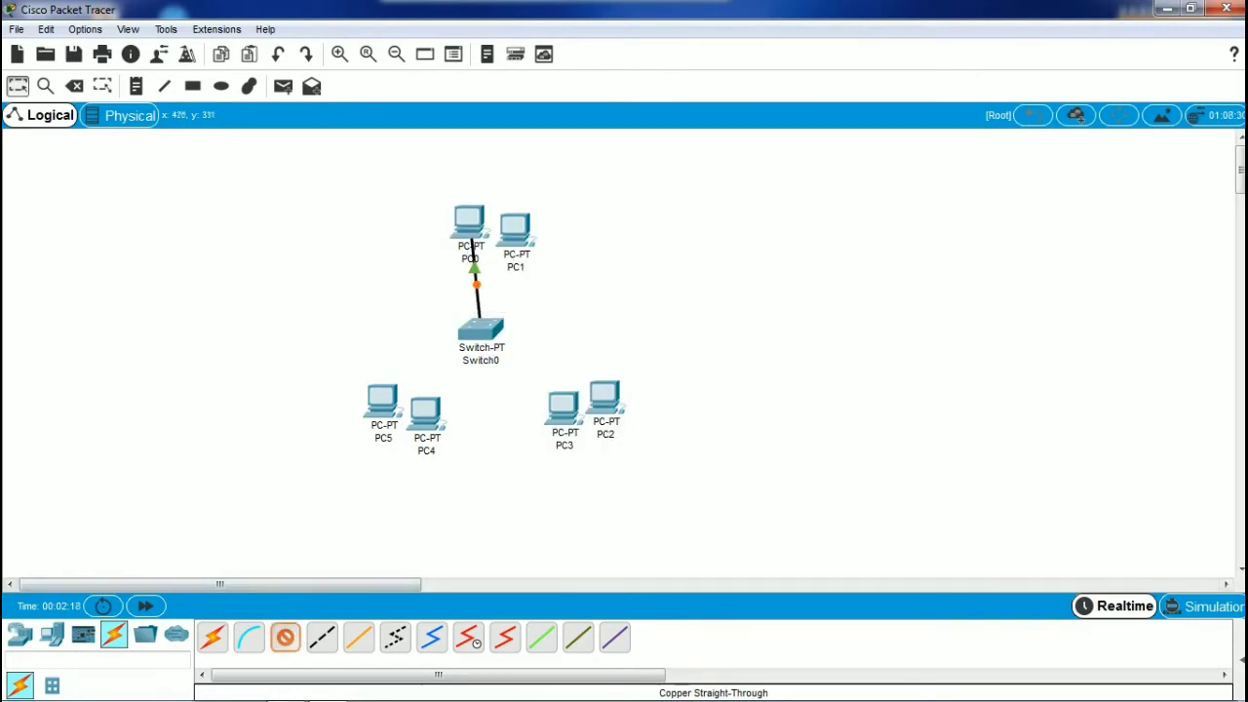
click(481, 332)
click(527, 379)
click(515, 229)
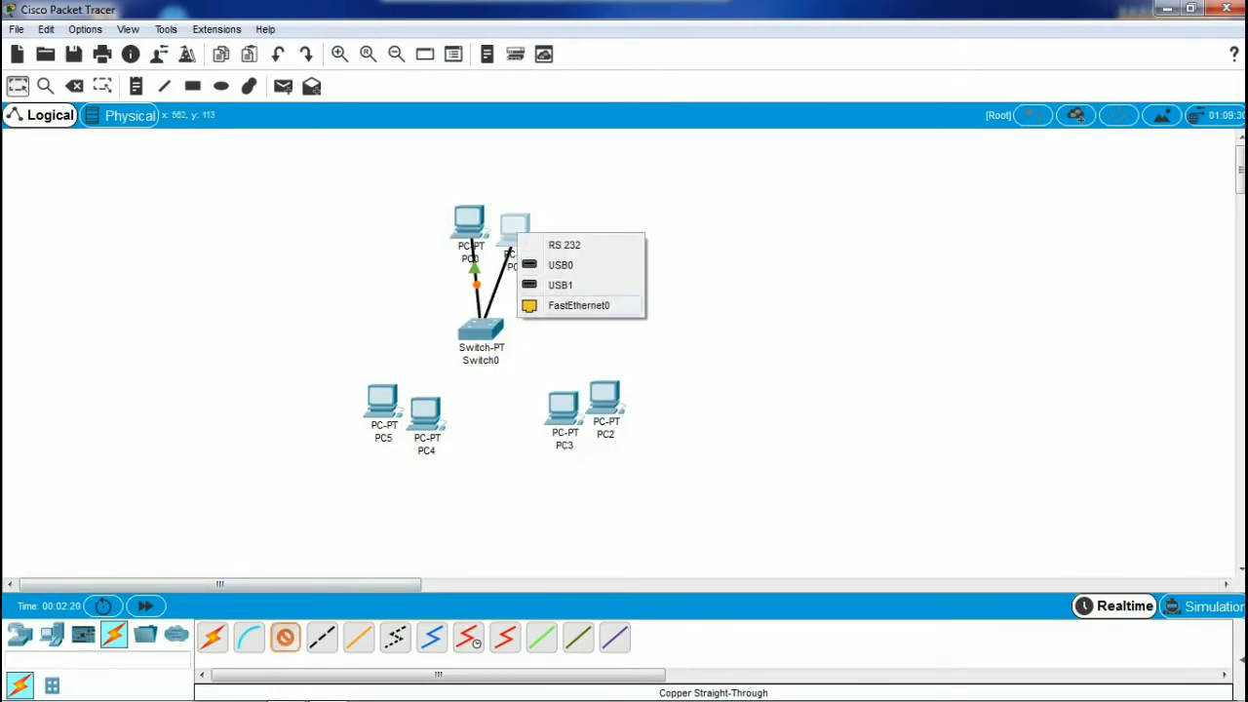
click(578, 305)
Connect Switch0 to the FastEthernet0 ports of PC2 and PC3 with Copper Straight-Through cables
click(485, 337)
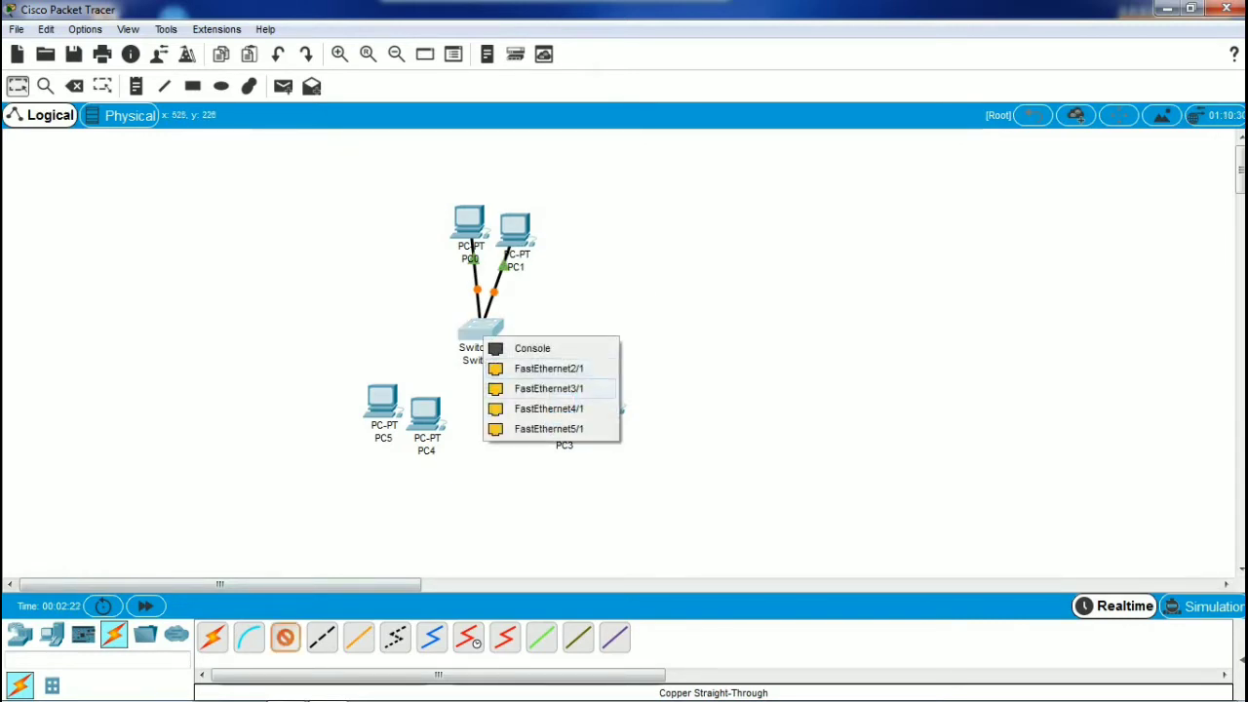
click(526, 387)
click(605, 394)
click(672, 469)
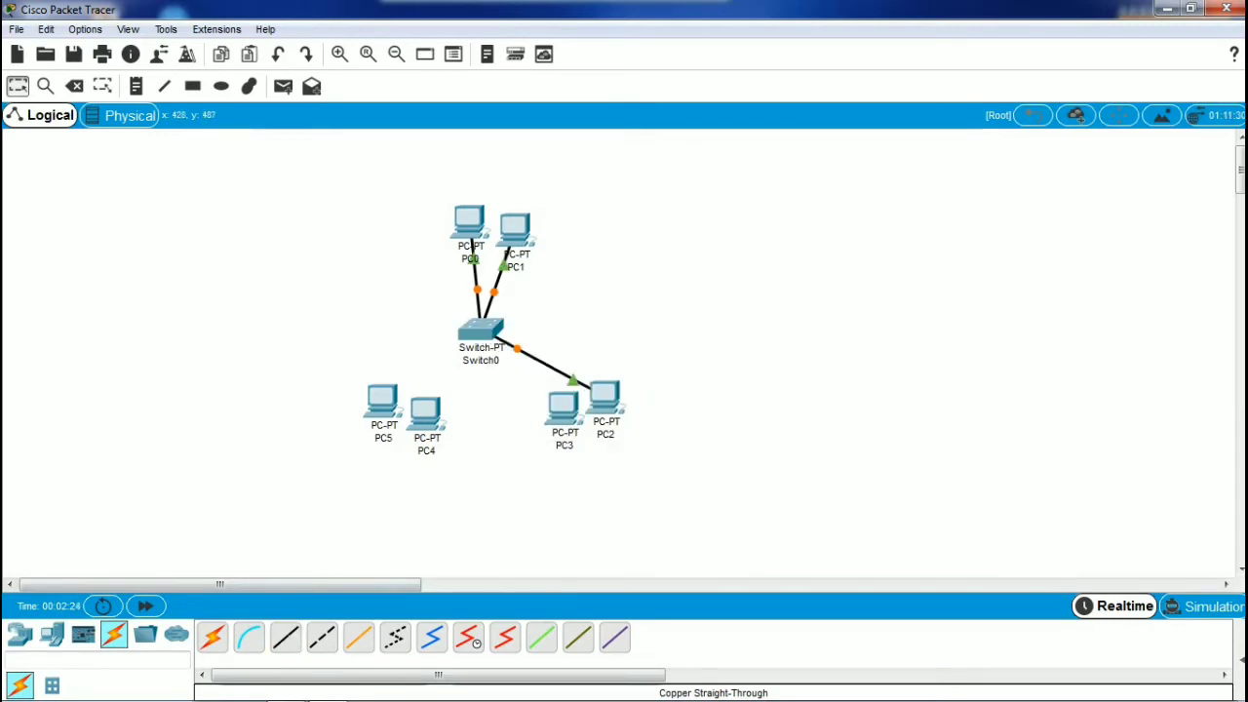
click(484, 329)
click(549, 357)
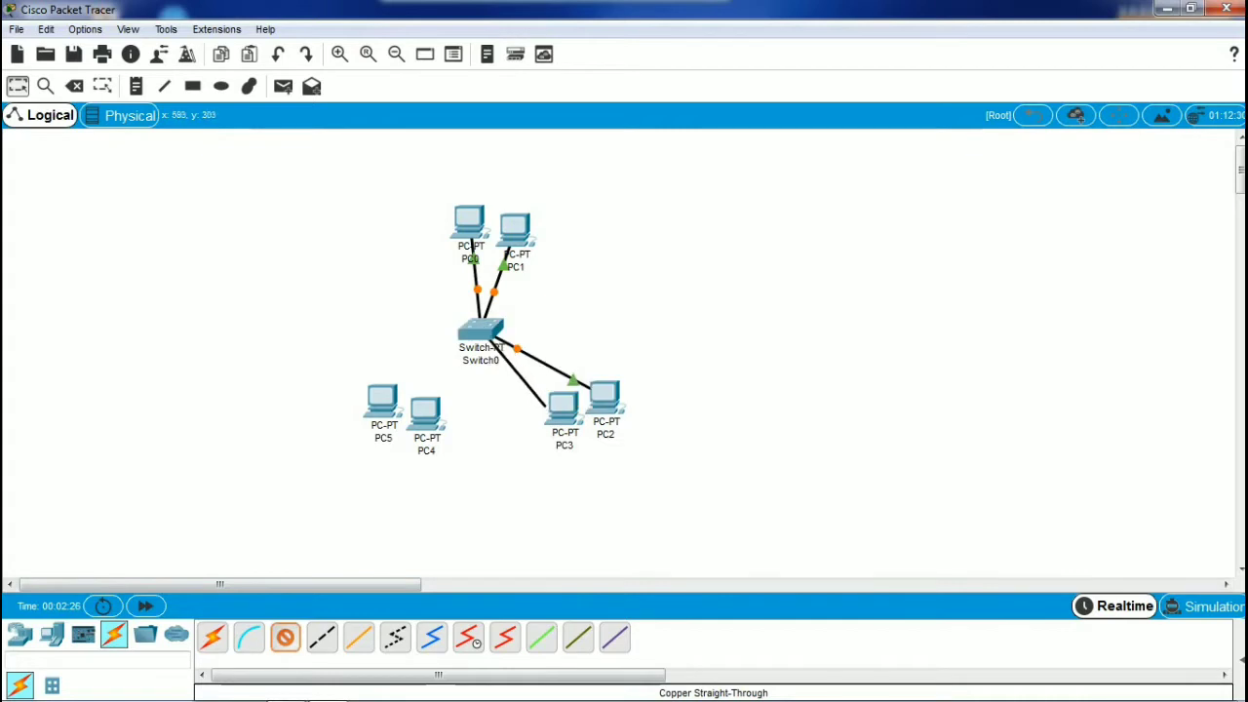
click(562, 405)
click(624, 480)
Connect Switch0 to the FastEthernet0 ports of PC4 and PC5 with Copper Straight-Through cables
click(285, 638)
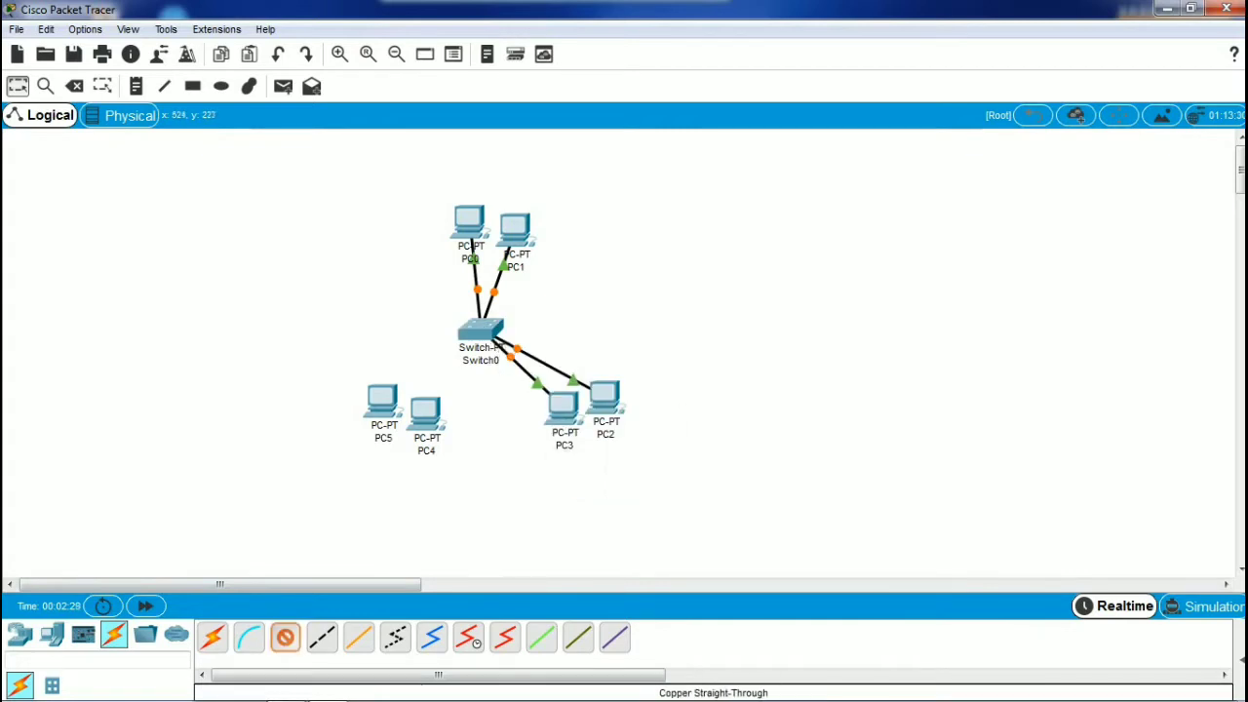
click(481, 331)
click(527, 356)
click(427, 414)
click(489, 488)
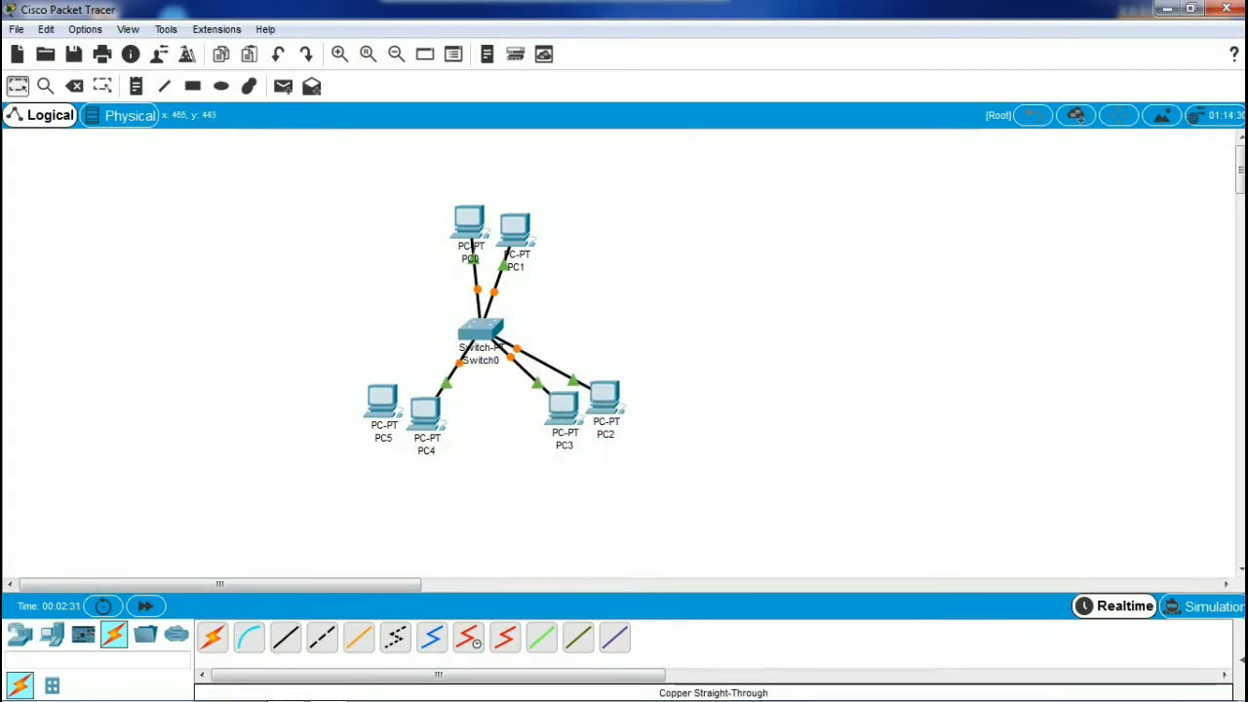
click(285, 638)
click(481, 332)
click(543, 366)
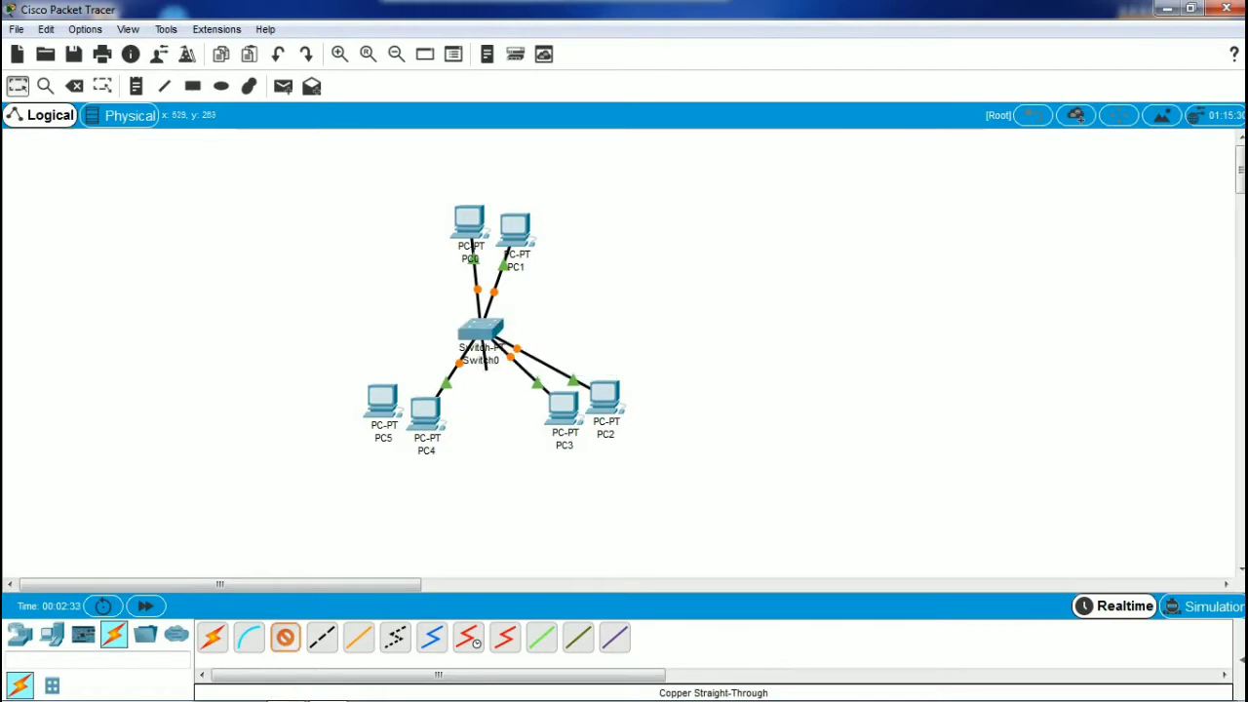
click(382, 400)
click(446, 468)
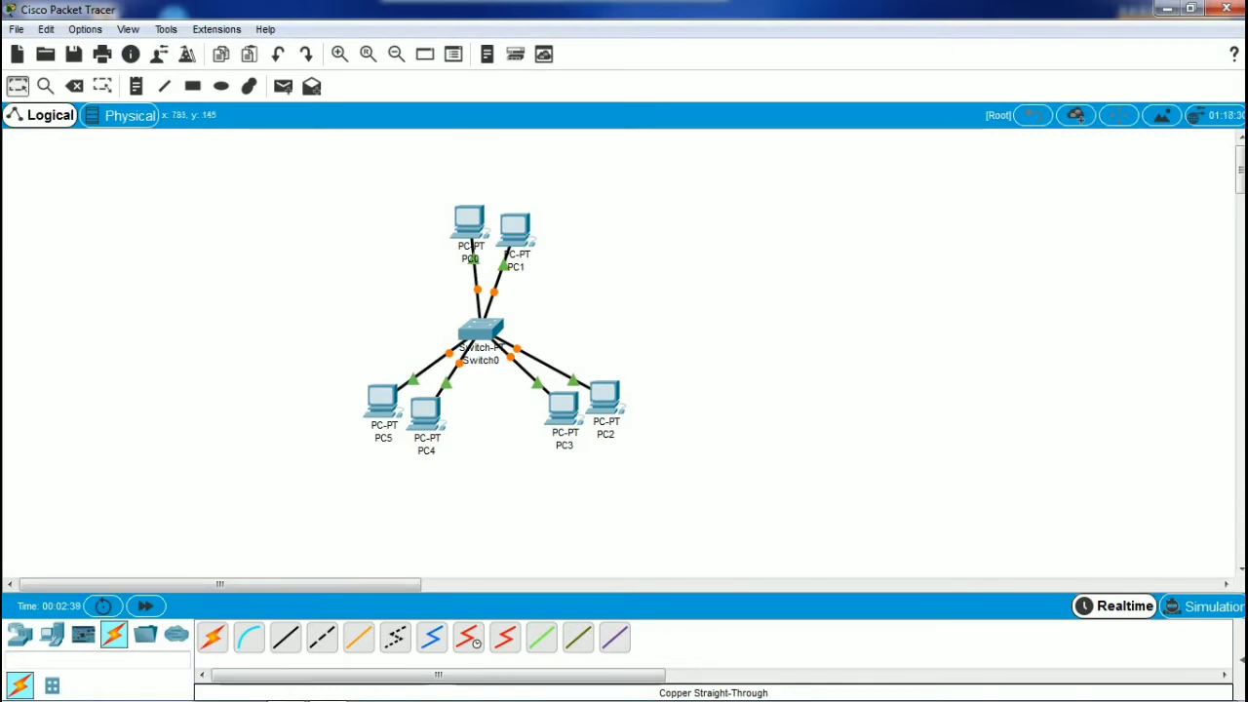
Select the switch and all six PCs and shift the whole network toward the left side of the workspace
drag(752, 195, 438, 424)
drag(480, 332, 325, 323)
Open PC0's IP configuration and try obtaining its IPv4 address through DHCP
click(314, 213)
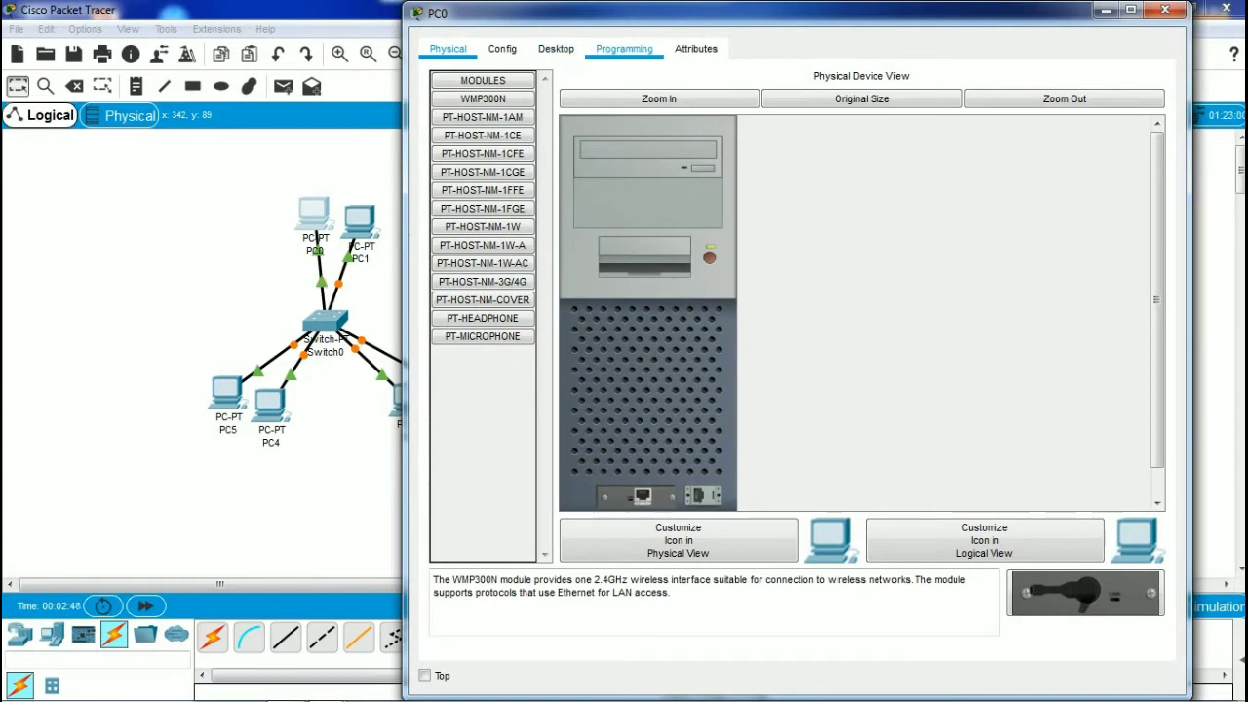
click(503, 48)
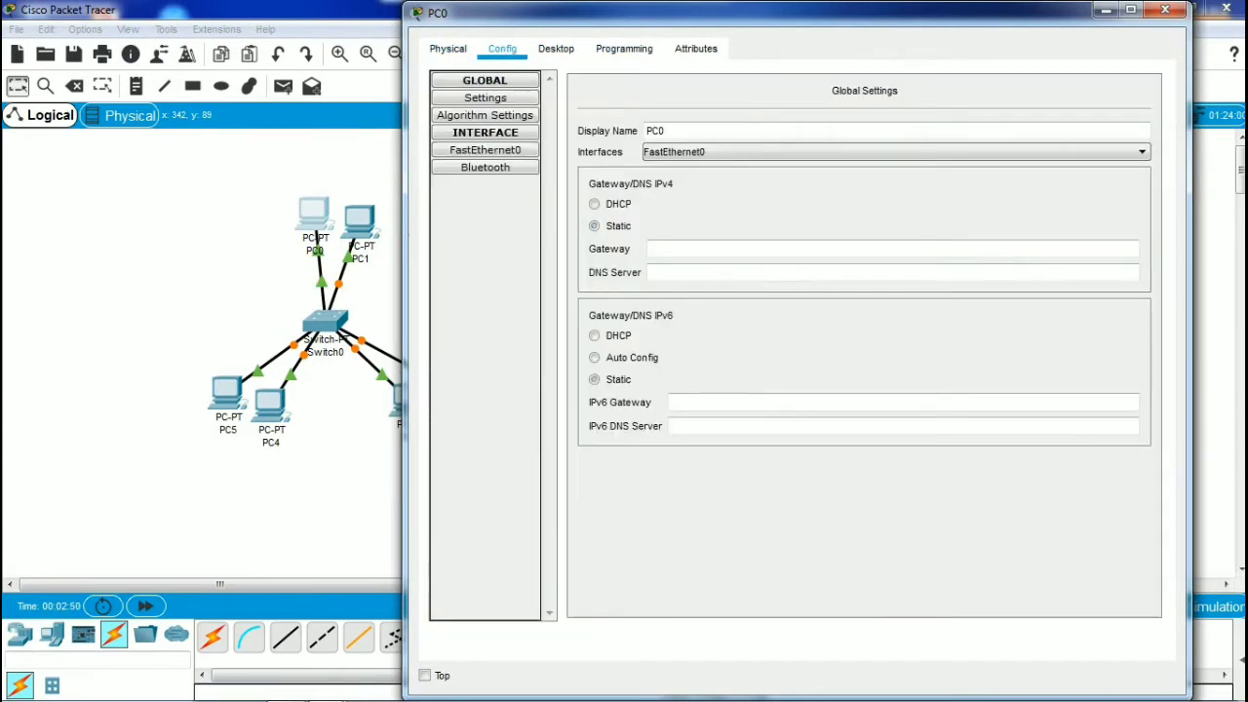
click(485, 150)
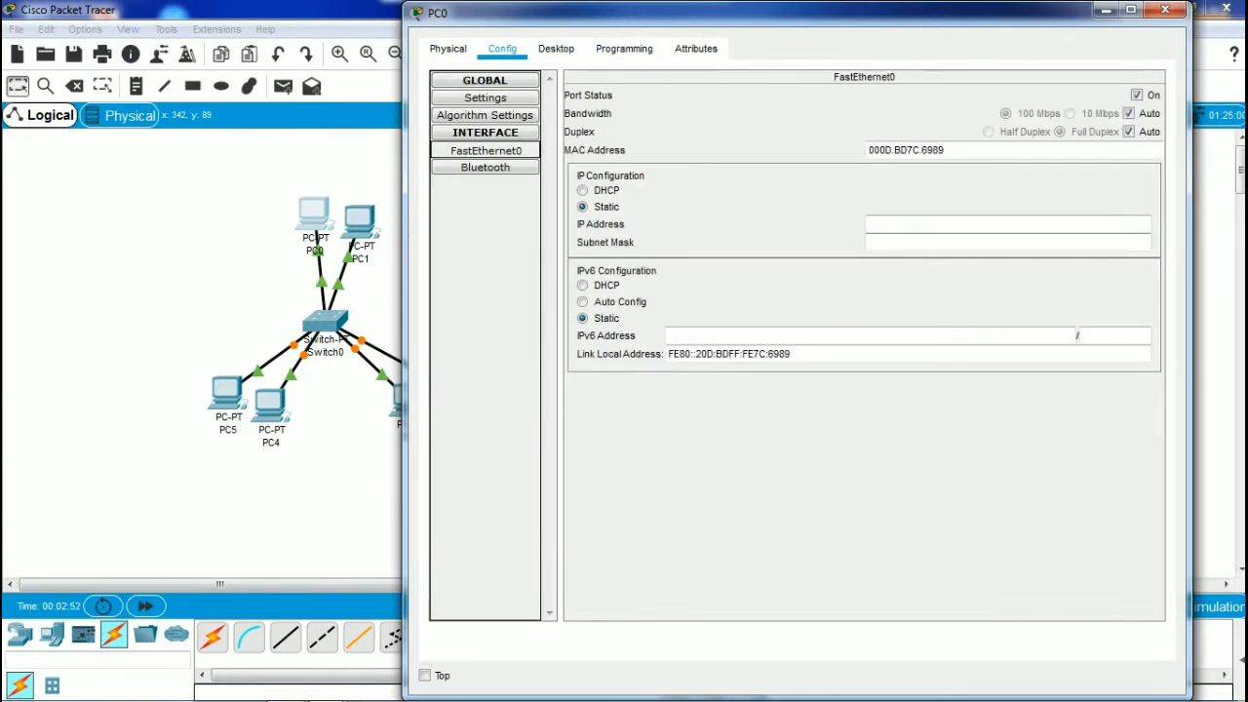
click(556, 48)
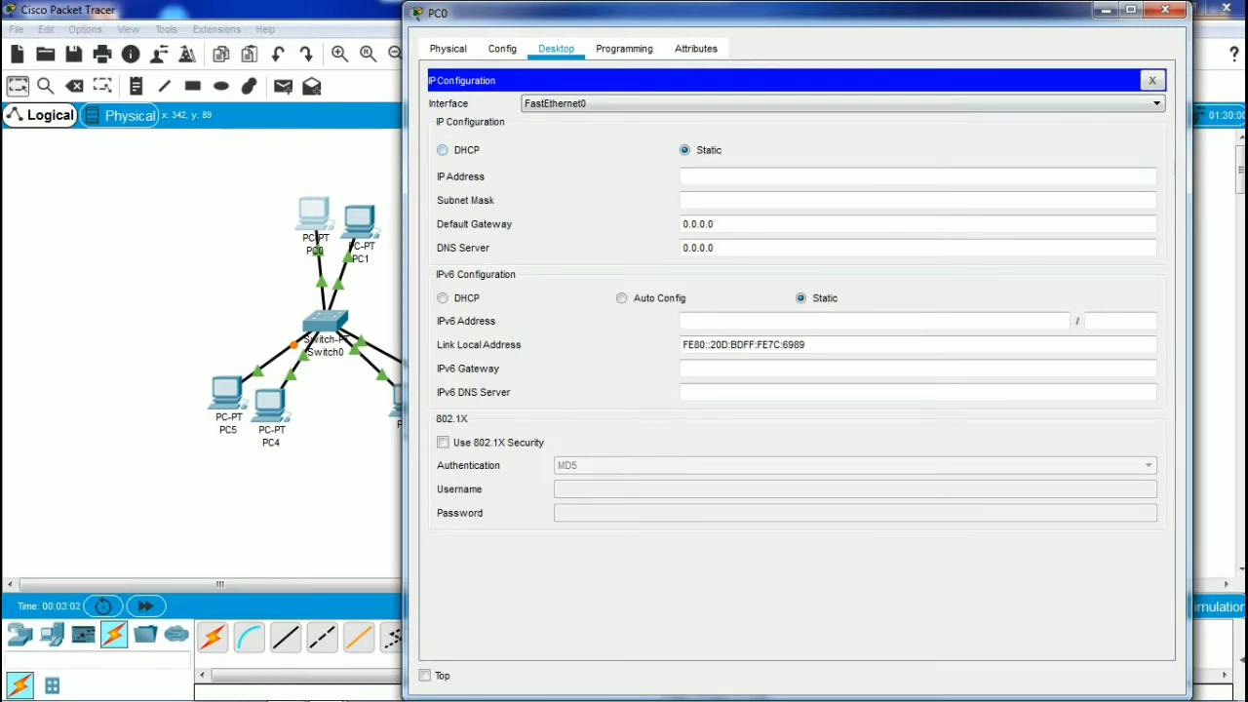
click(443, 149)
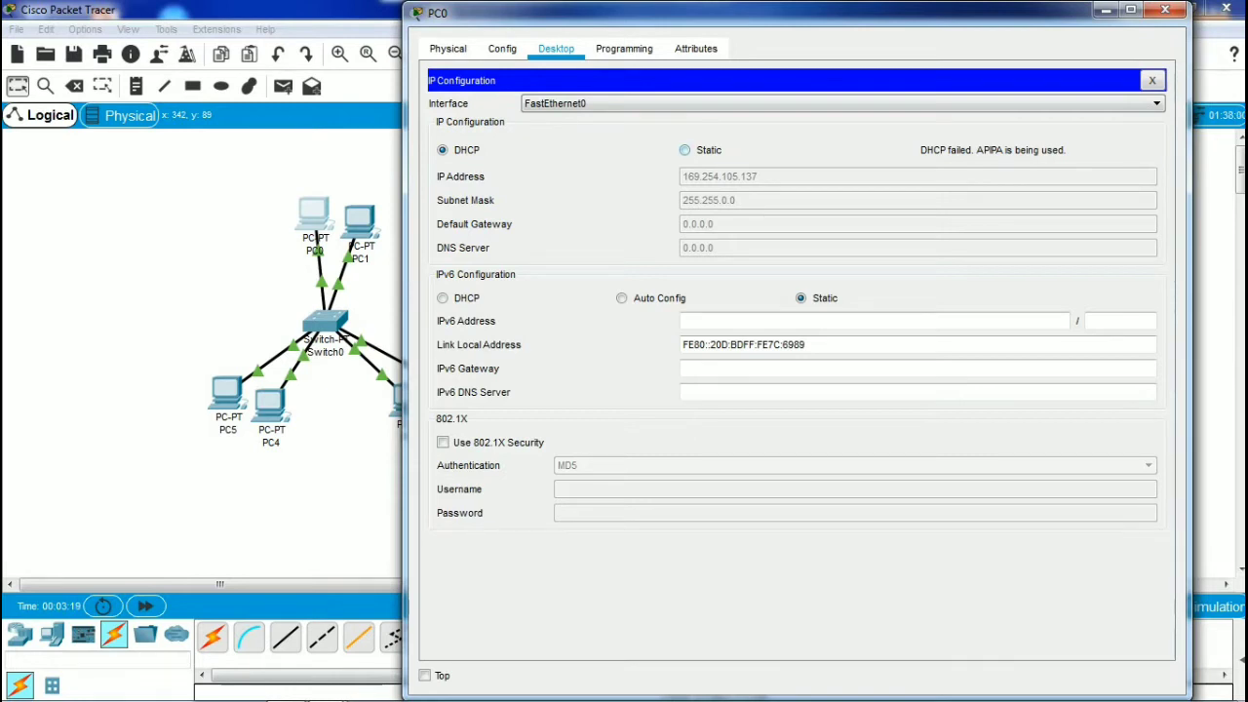
Set PC0 to static addressing with IP address 192.168.20.1 and subnet mask 255.255.255.0, and close its device window
click(684, 149)
click(917, 175)
text(1)
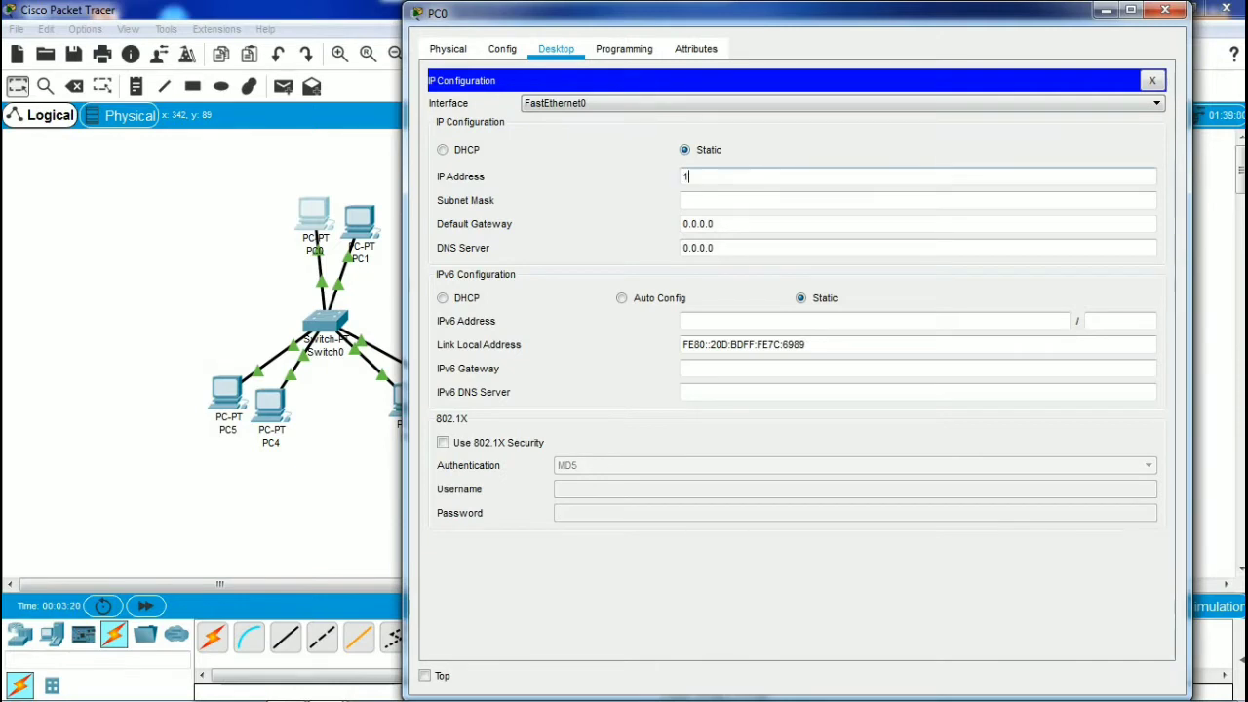
text(92.168.20.1)
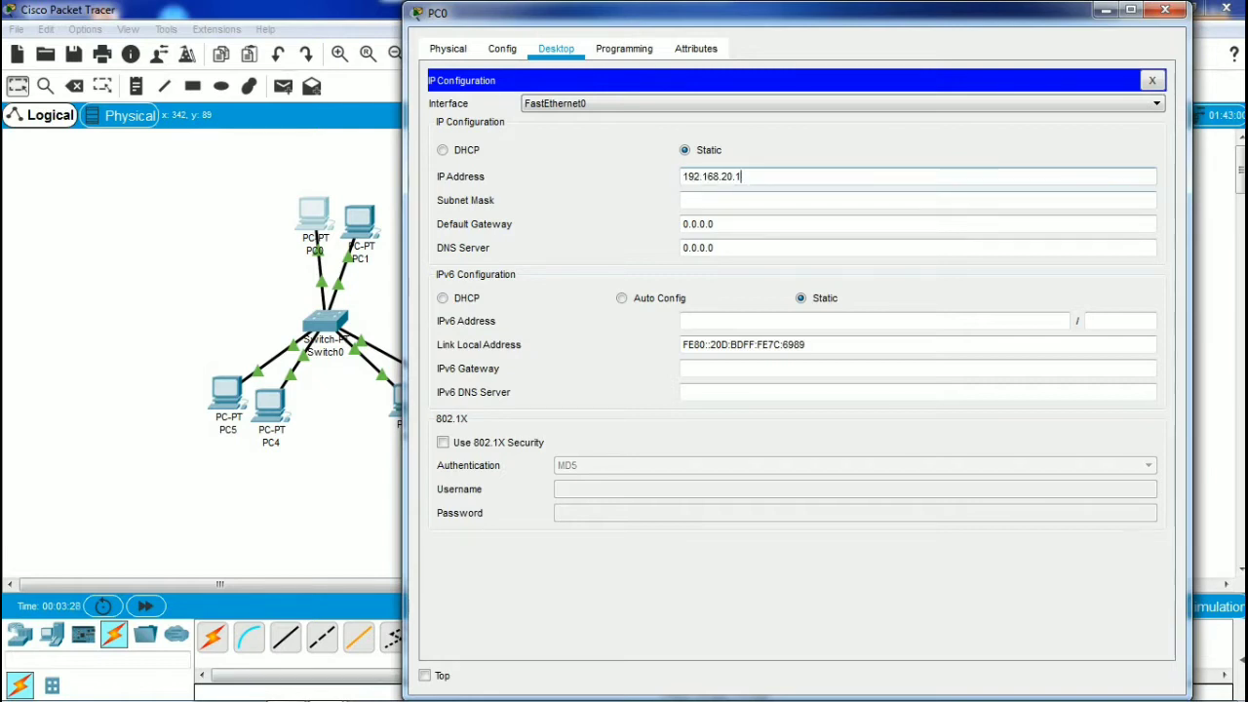
click(917, 200)
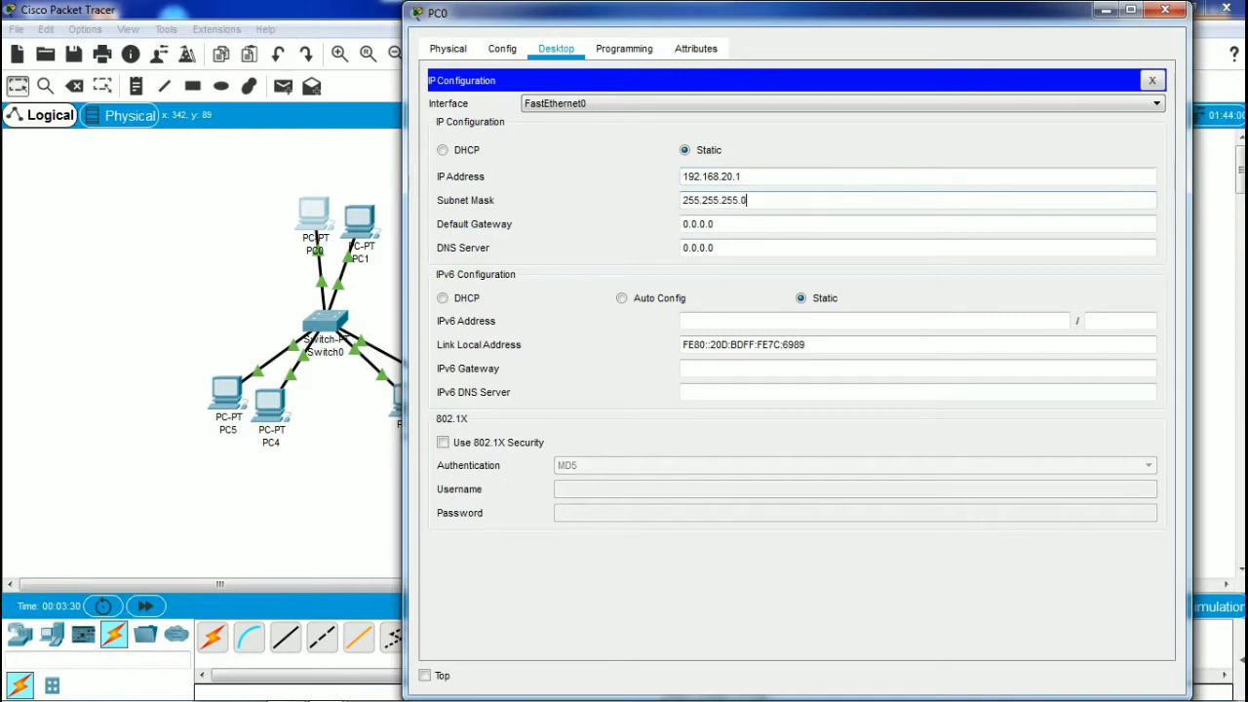
key(shift+Tab)
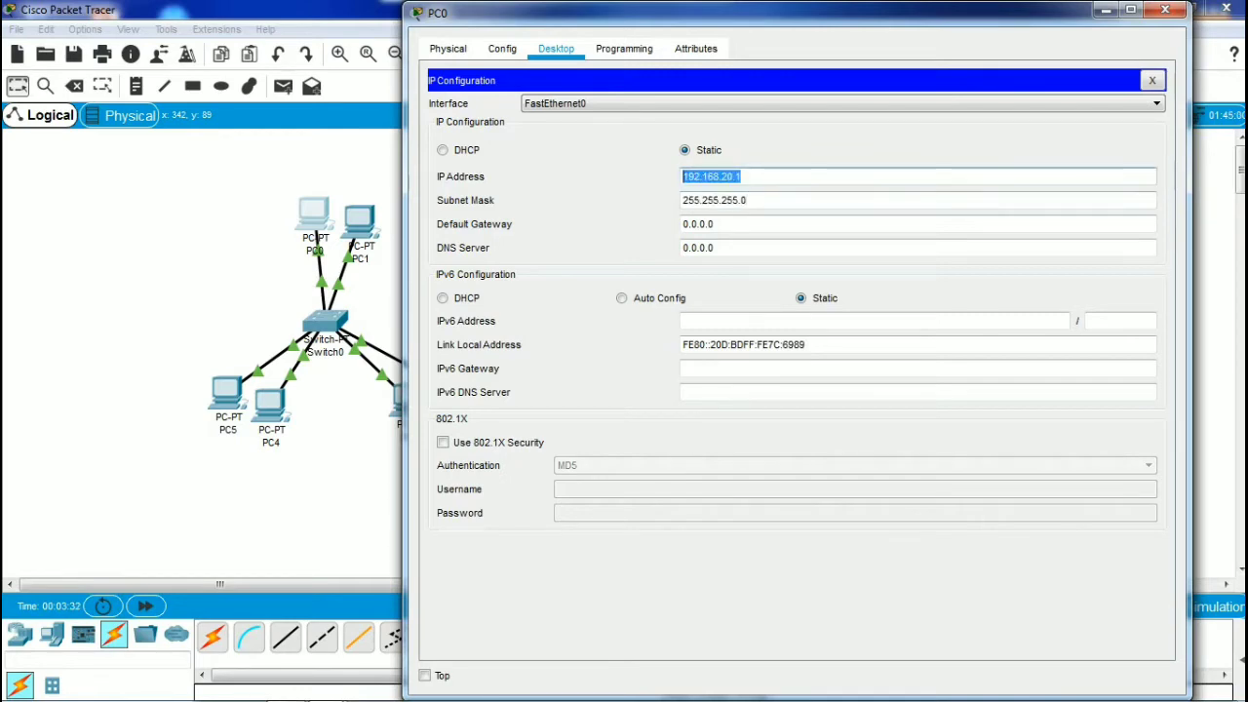
click(741, 177)
click(1165, 10)
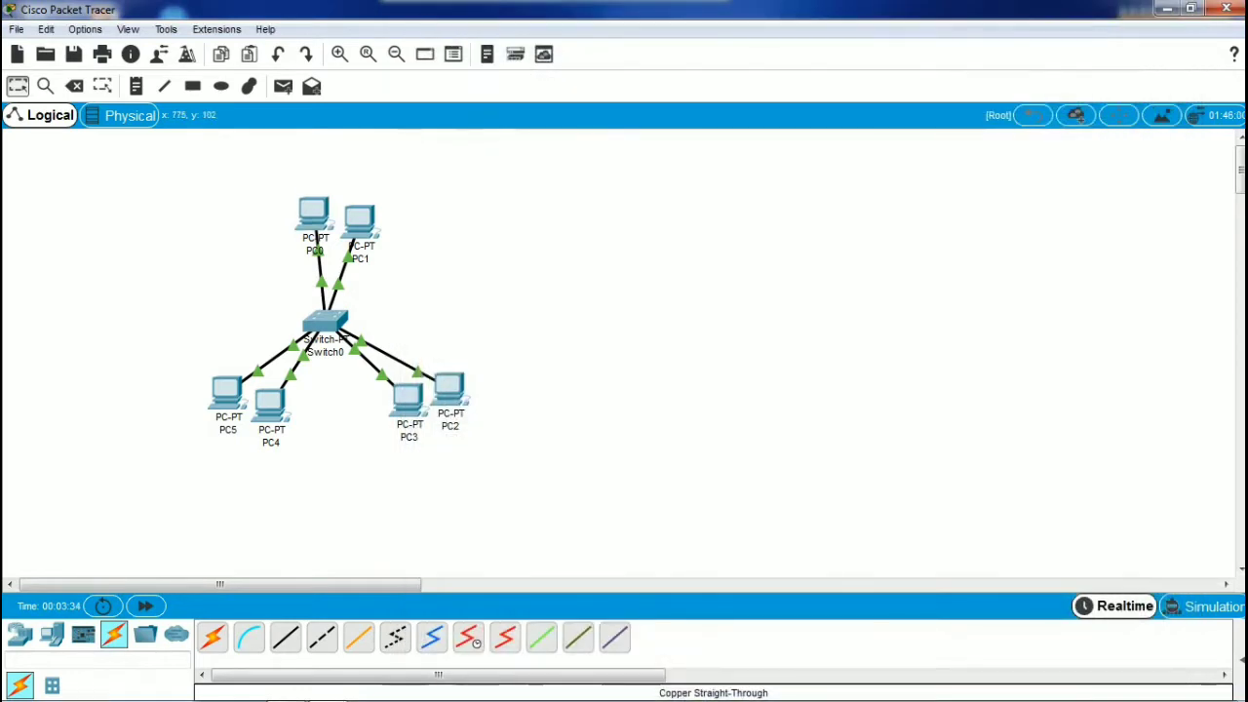
Open PC1's IP configuration and place its device window beside the network topology
click(359, 220)
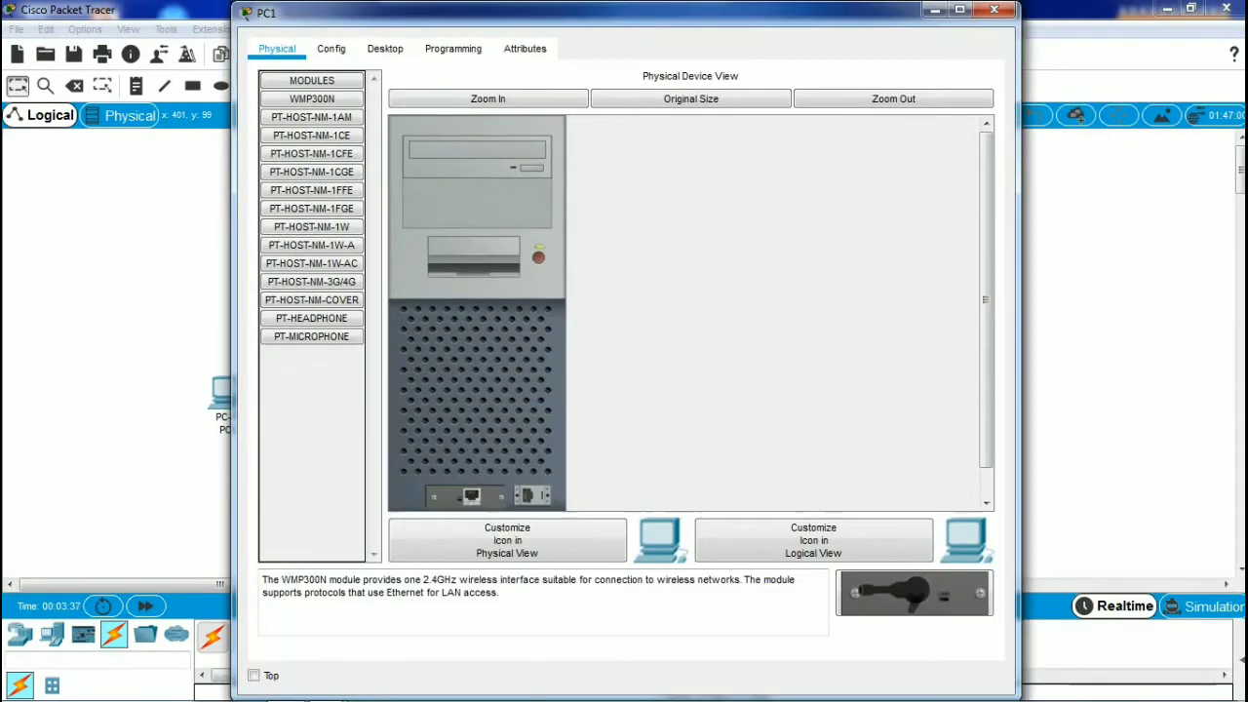
drag(624, 11, 911, 12)
click(675, 48)
click(593, 112)
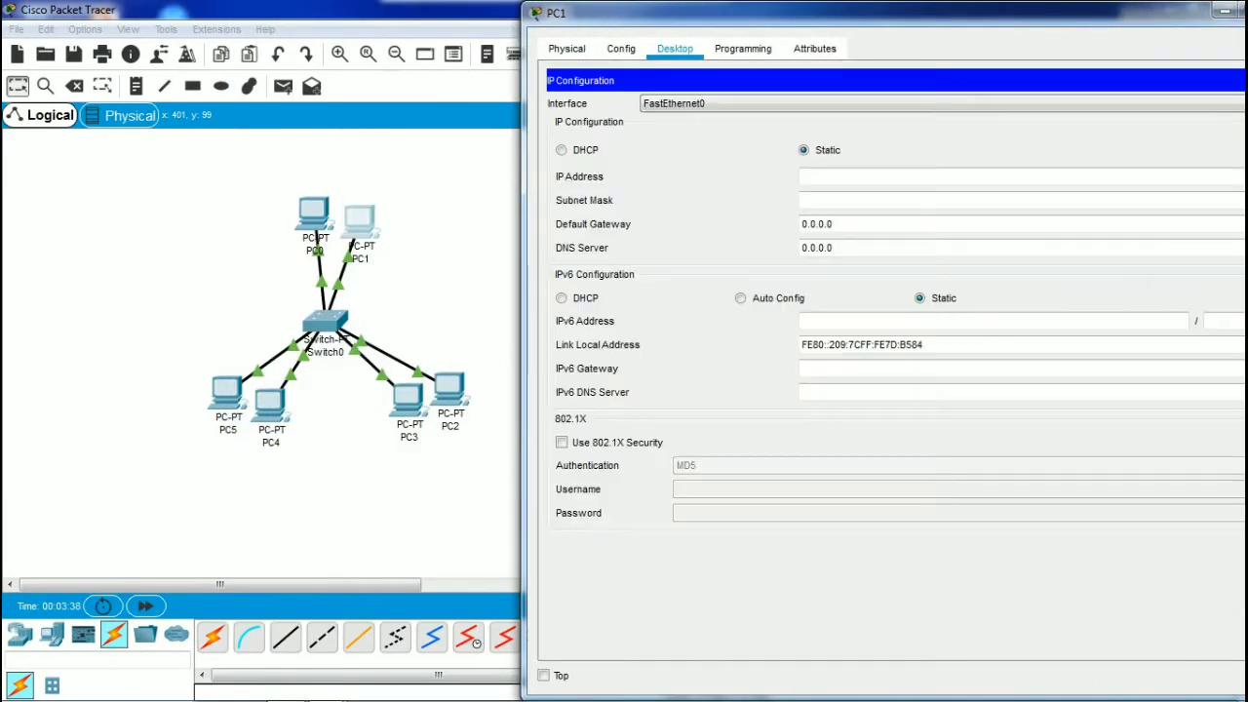
Try to assign PC1 the static IP address 192.168.20.1
text(192.168.20.1)
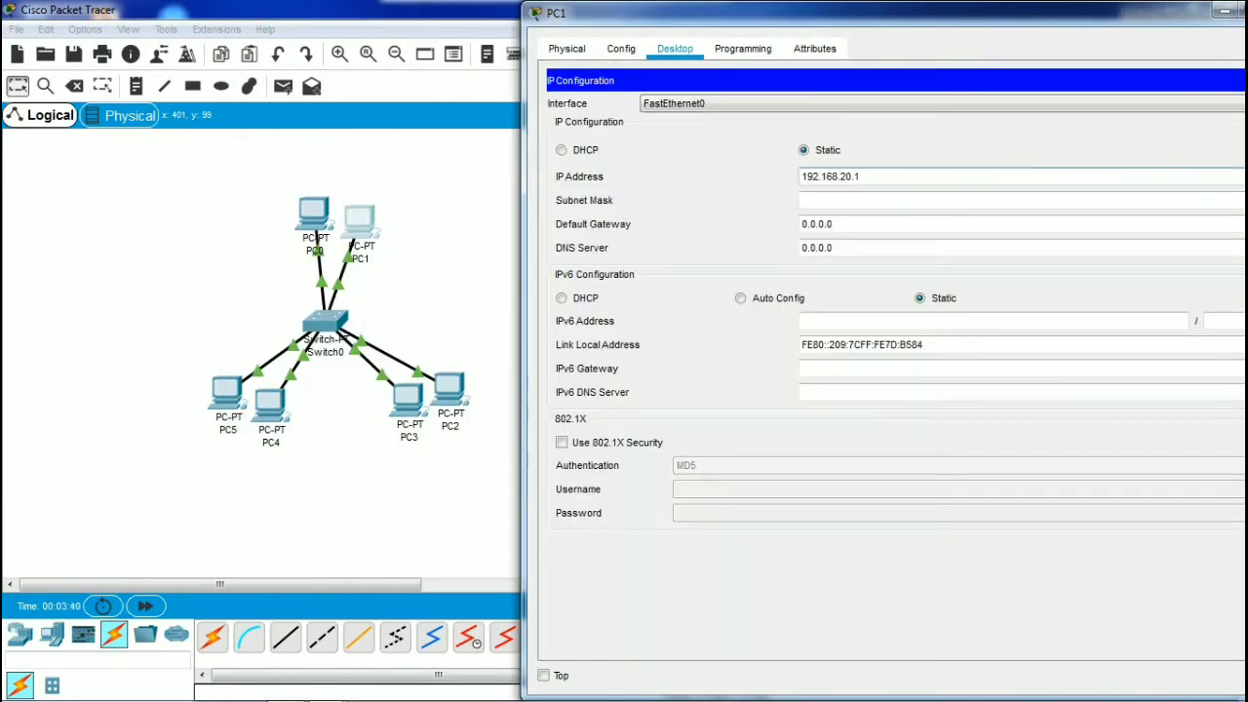
drag(683, 12, 632, 11)
click(985, 200)
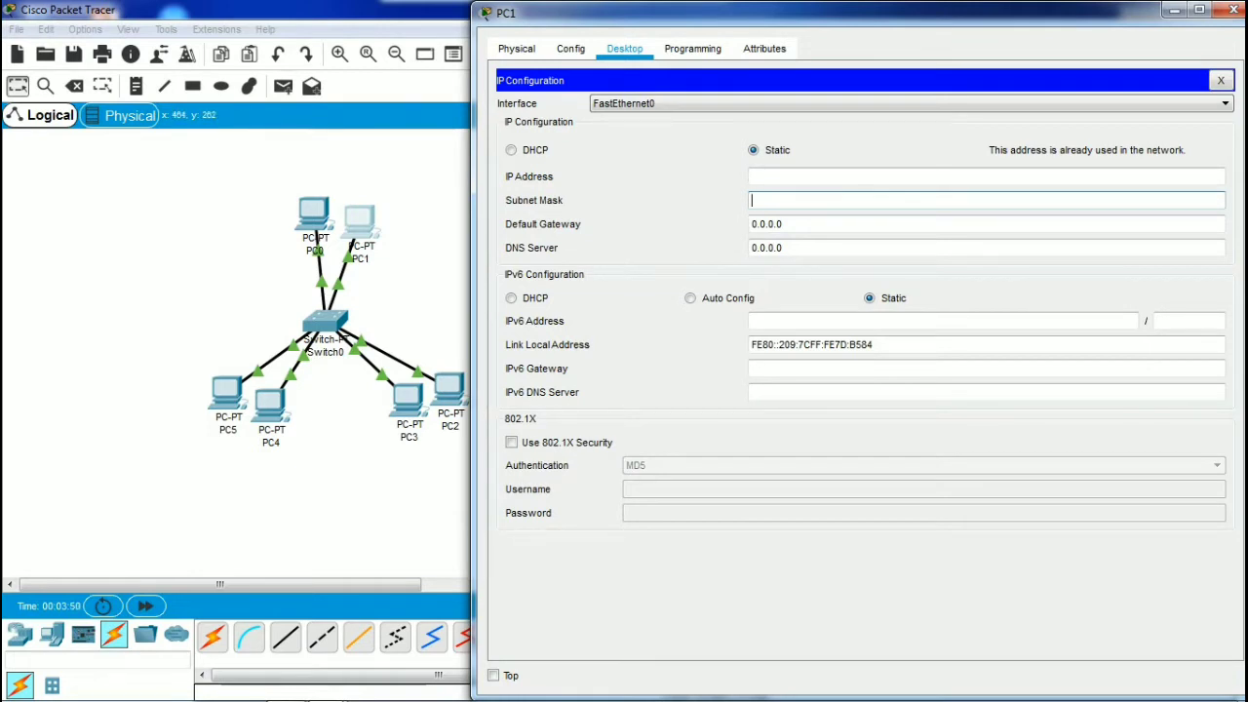
Set PC1's static IP address to 192.168.20.2, fill in its subnet mask, and close its device window
click(780, 176)
text(192.168.20.12)
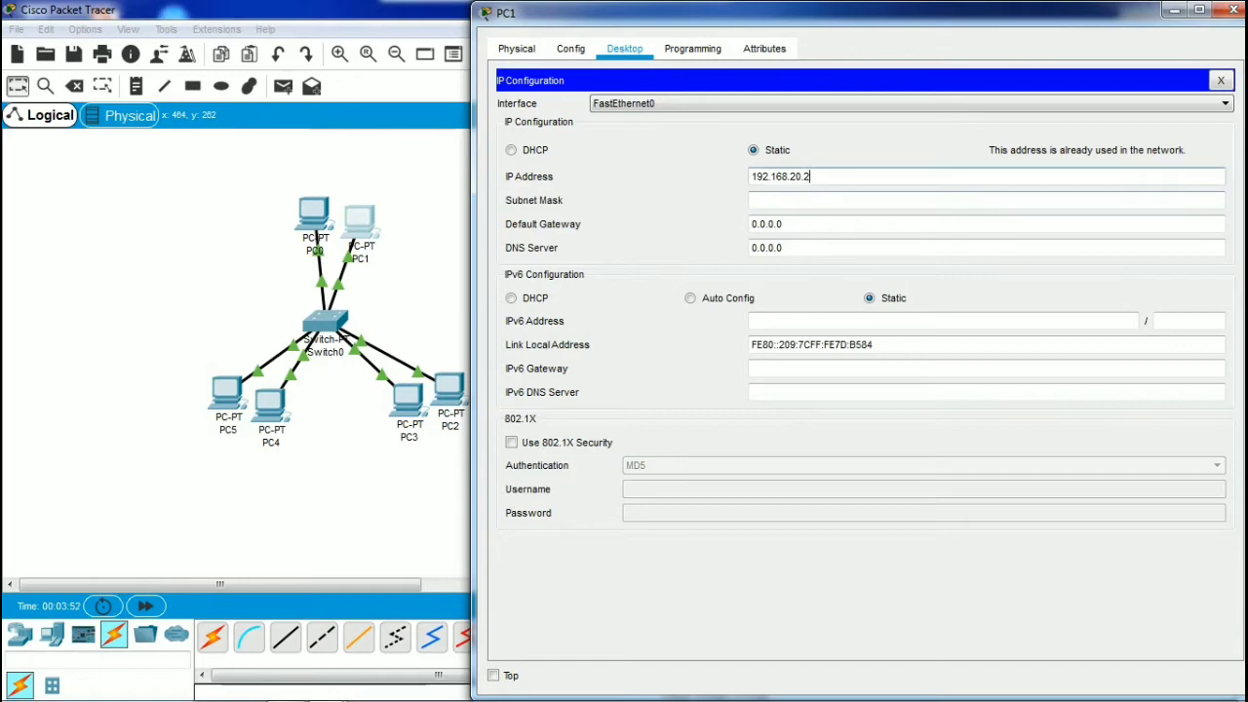
key(Tab)
click(1227, 10)
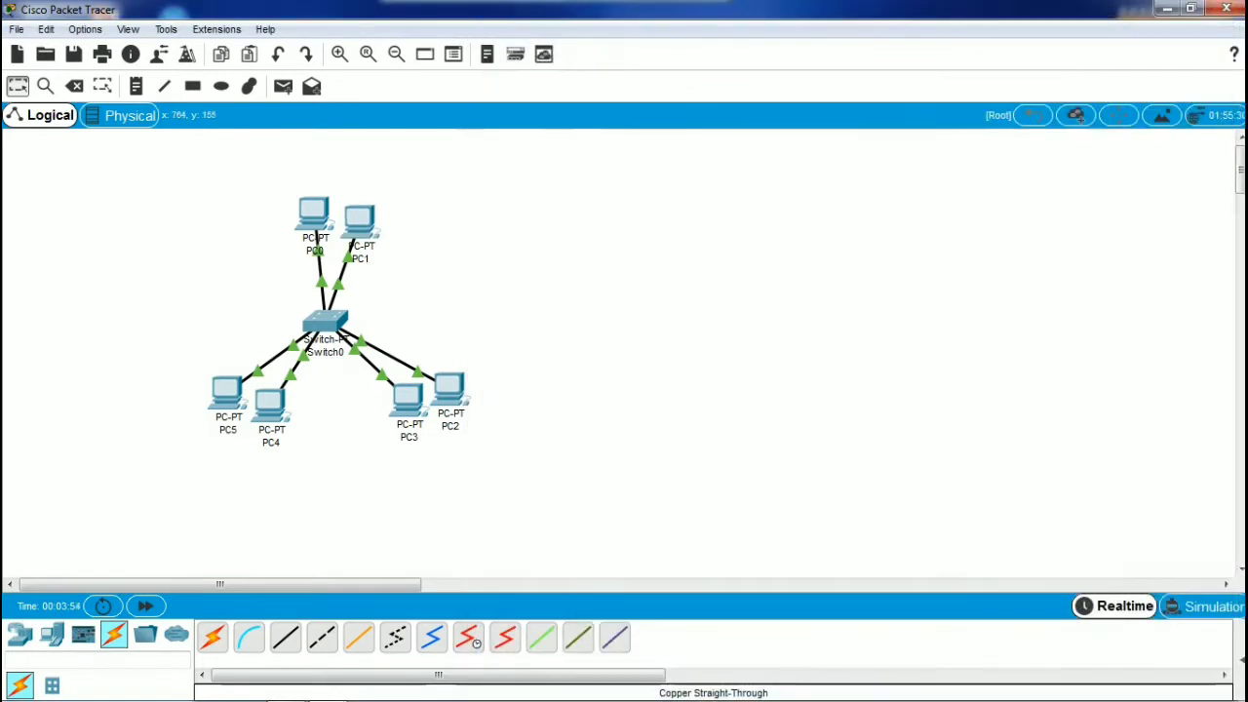
Assign PC2 the static IP address 192.168.20.3 with its default subnet mask, and close its device window
click(449, 390)
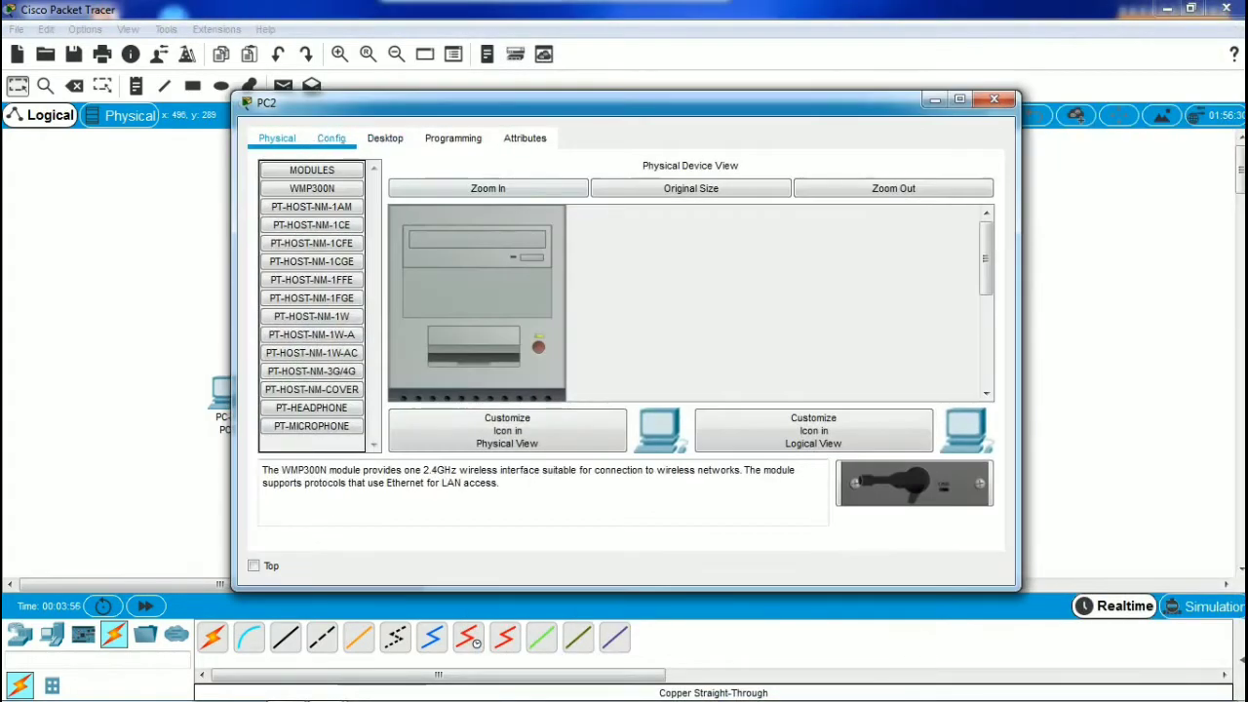
click(334, 139)
click(385, 139)
click(326, 207)
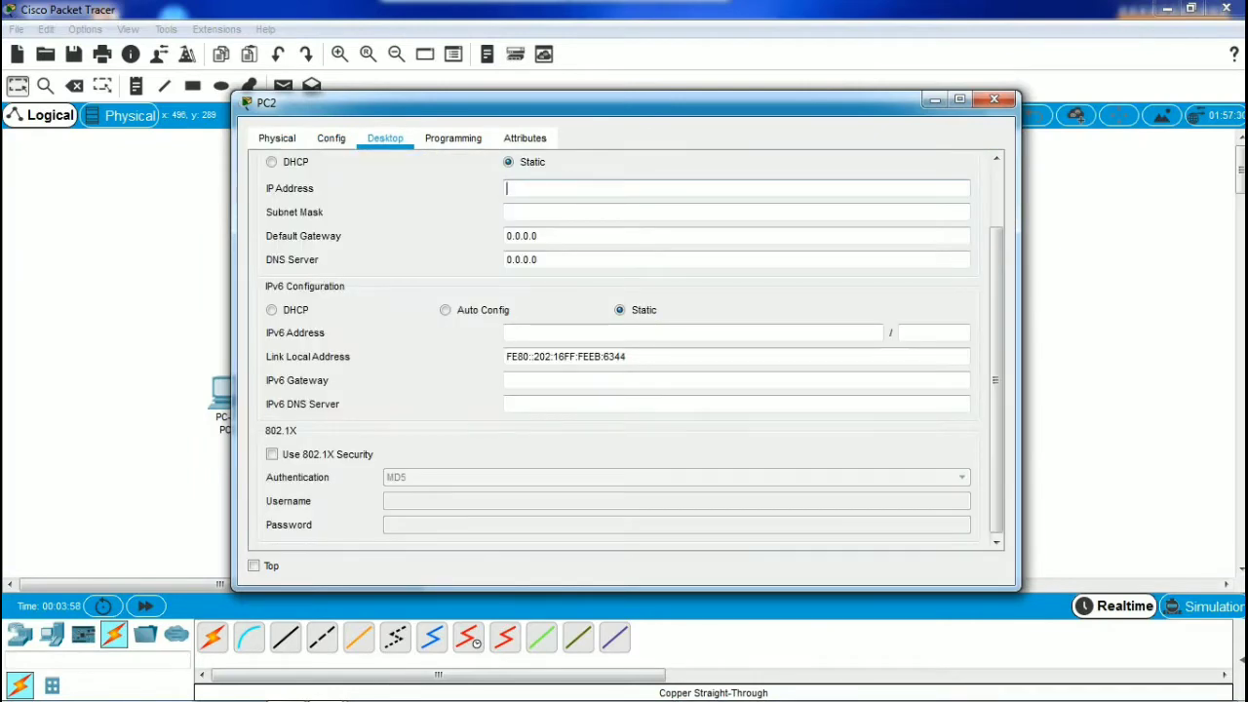
text(192.168.20.1)
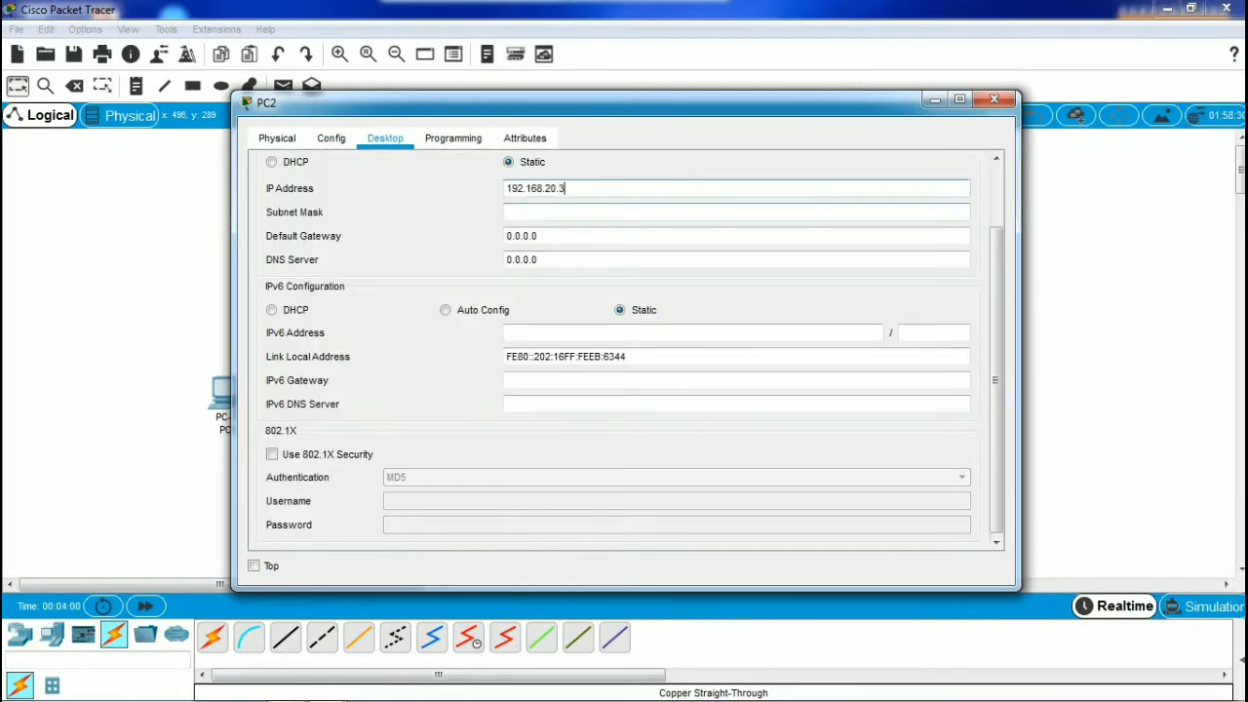
key(Tab)
key(alt+F4)
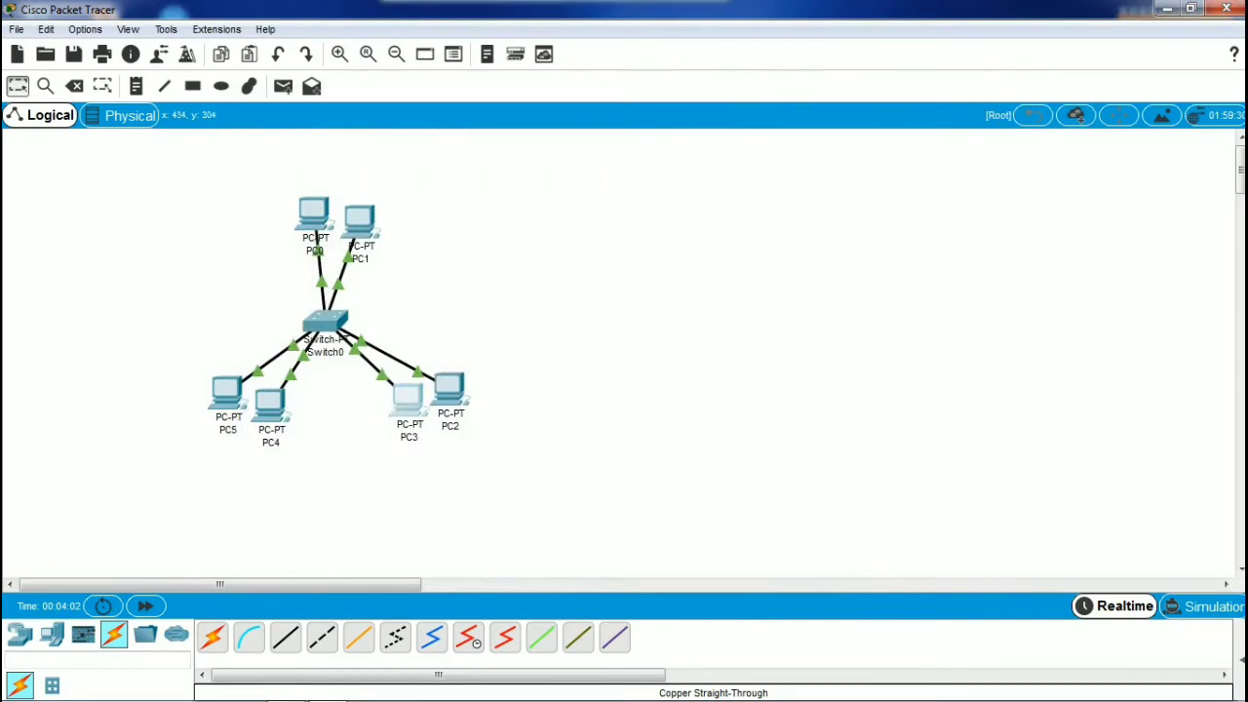
Give PC3 a static IP address beginning with 192.168.20 and its default subnet mask, and close its device window
click(407, 395)
click(385, 139)
click(331, 139)
click(385, 139)
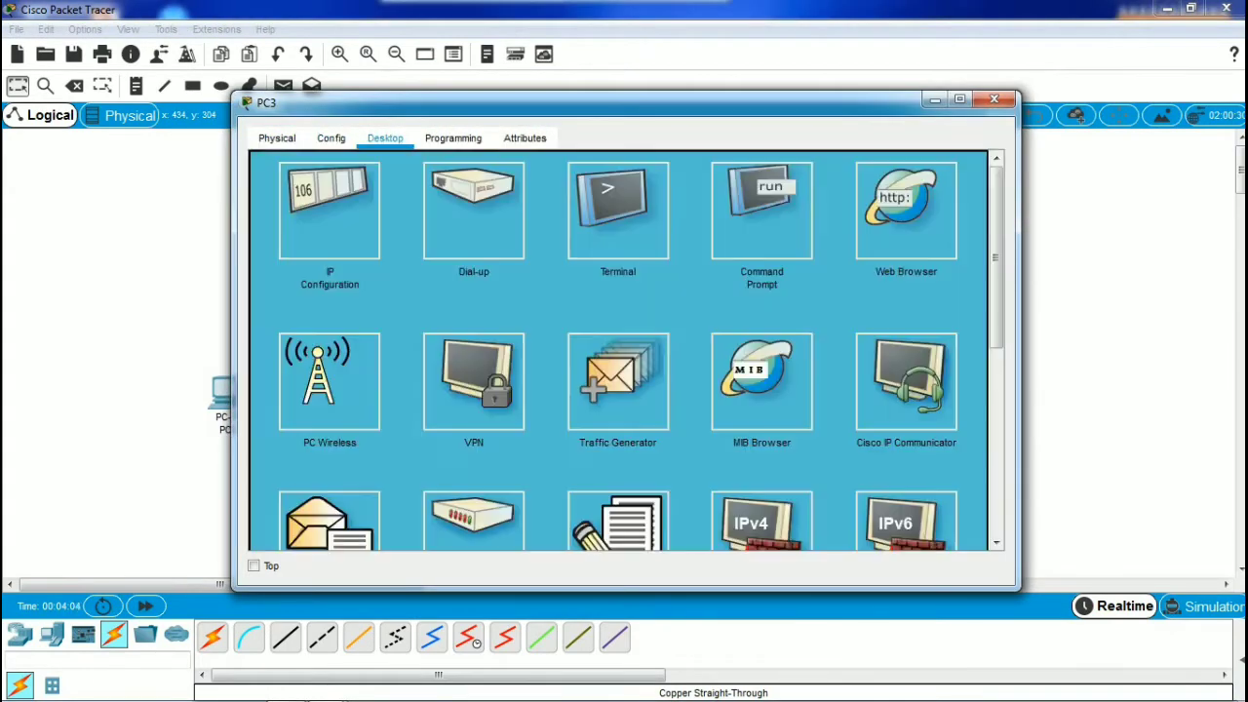
click(329, 201)
text(192.168.20.1)
key(BackSpace)
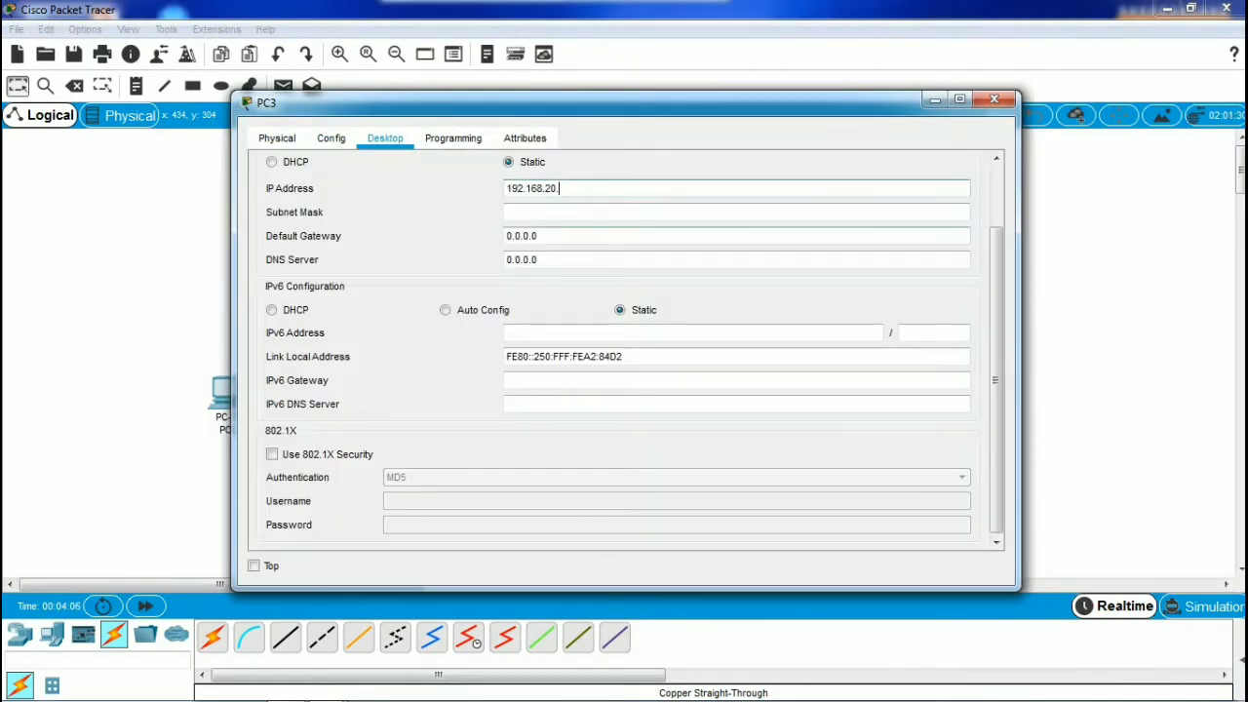
key(Tab)
key(alt+F4)
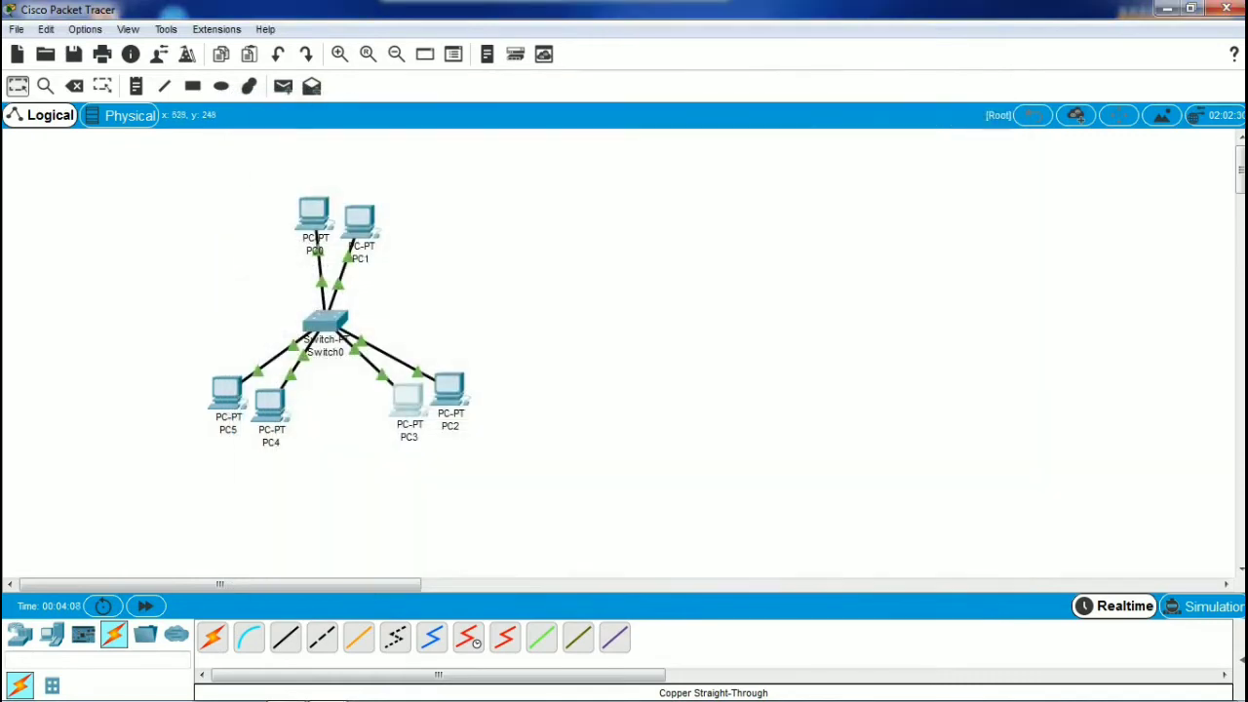
Assign PC4 the static IP address 192.168.20.5 with its default subnet mask, and close its device window
click(278, 408)
click(385, 139)
click(332, 203)
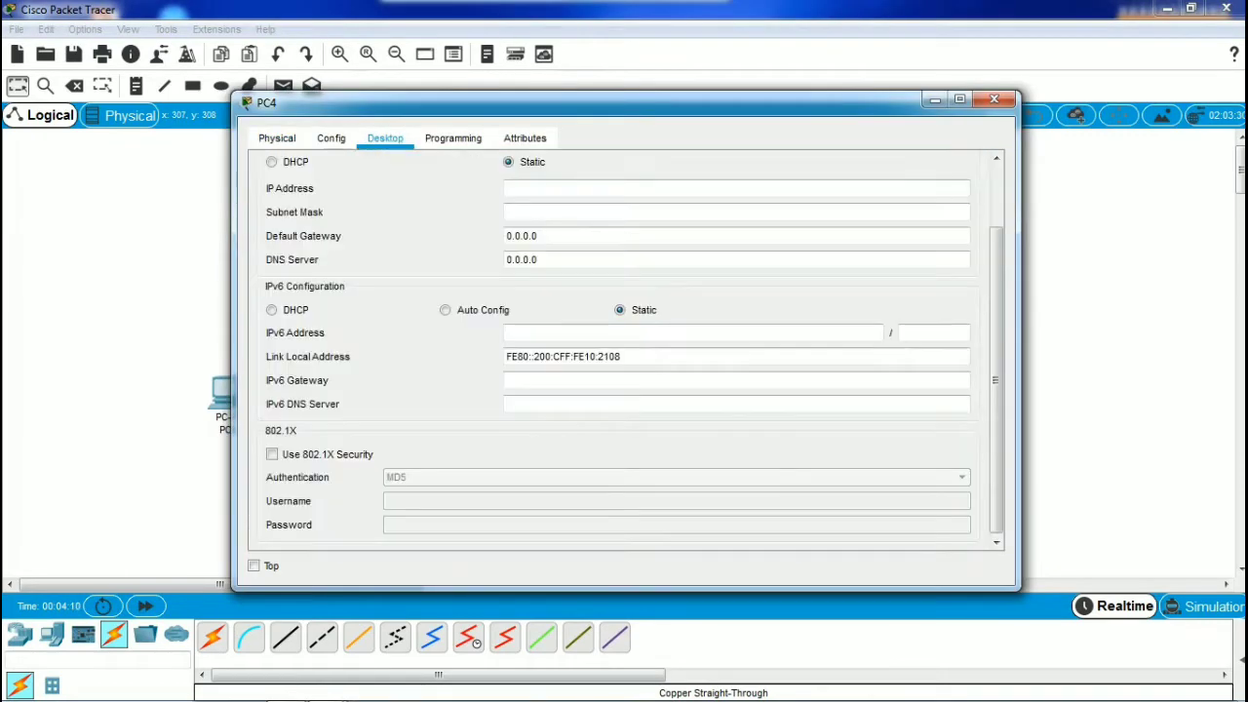
click(585, 188)
text(192.168.20.)
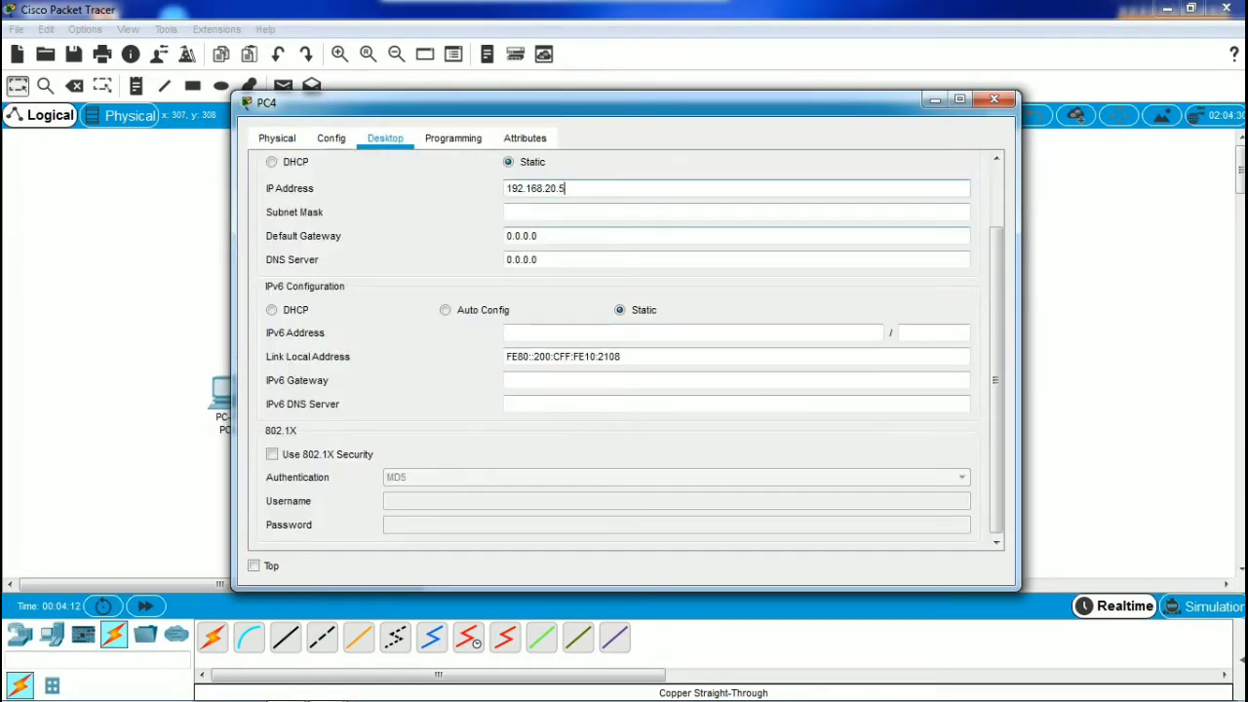
text(5)
key(Tab)
key(alt+F4)
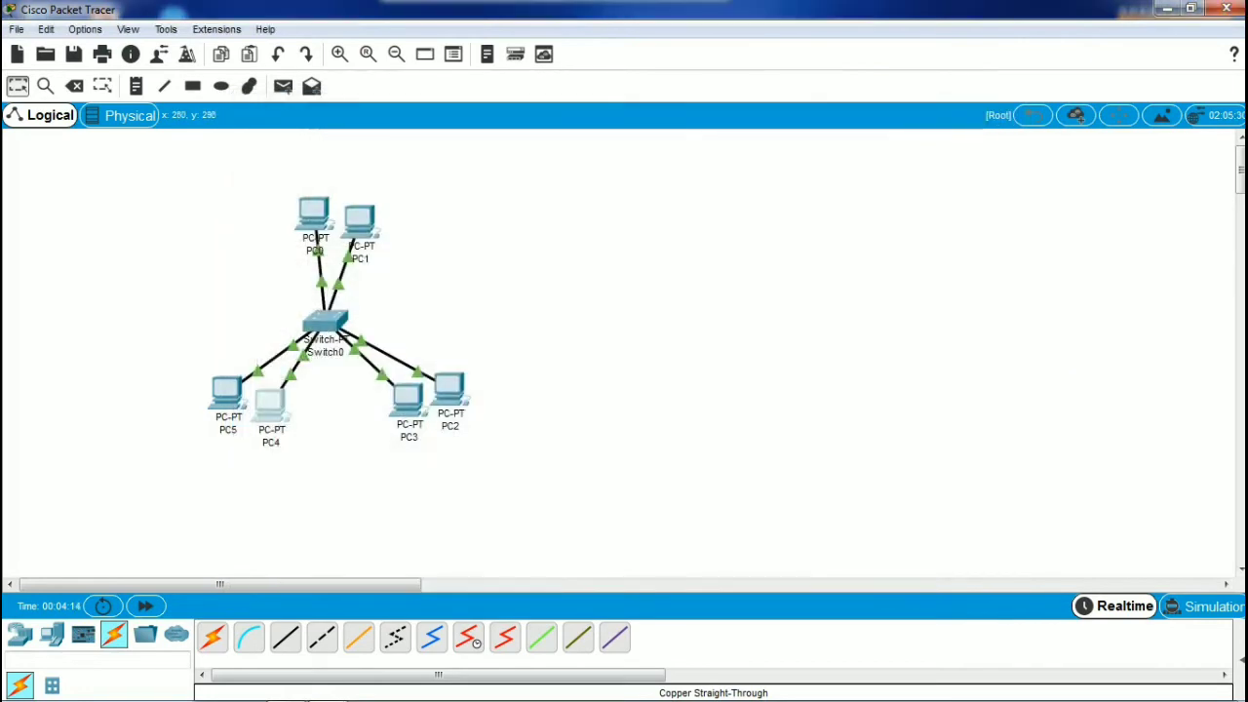
Assign PC5 the static IP address 192.168.20.6 and subnet mask 255.255.255.0, and close its device window
click(226, 392)
click(385, 139)
click(330, 207)
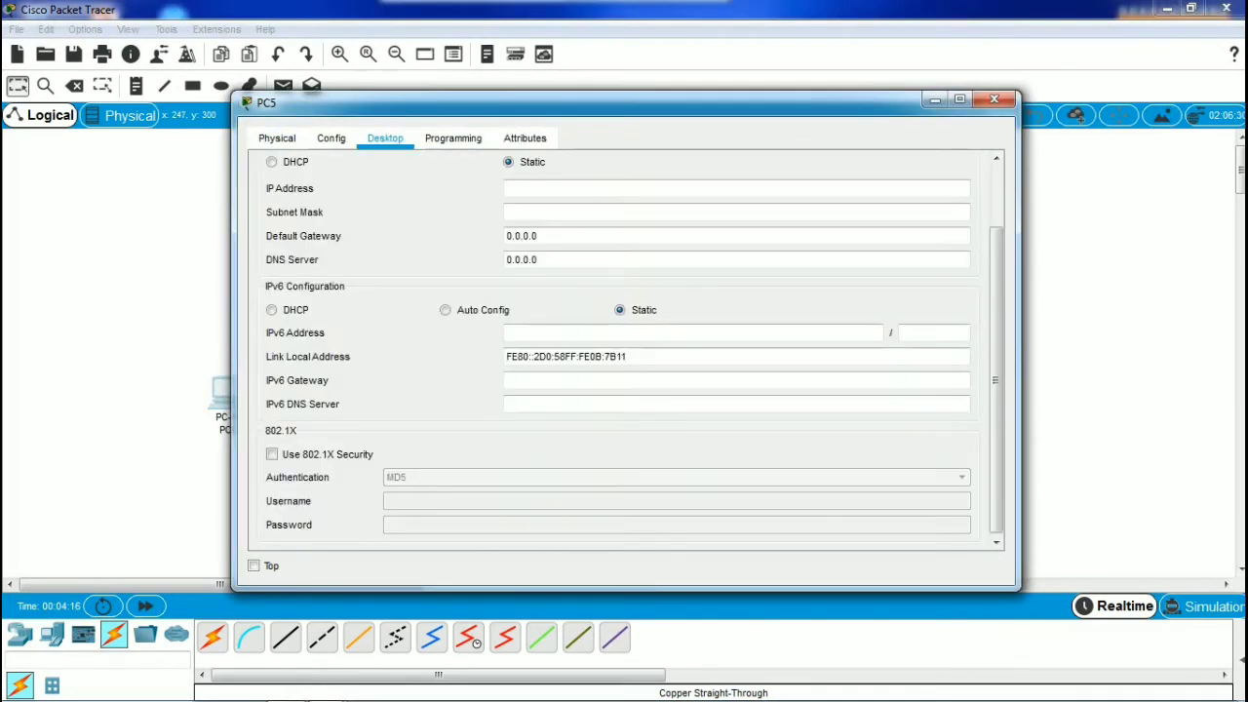
click(585, 188)
text(192.168.20.)
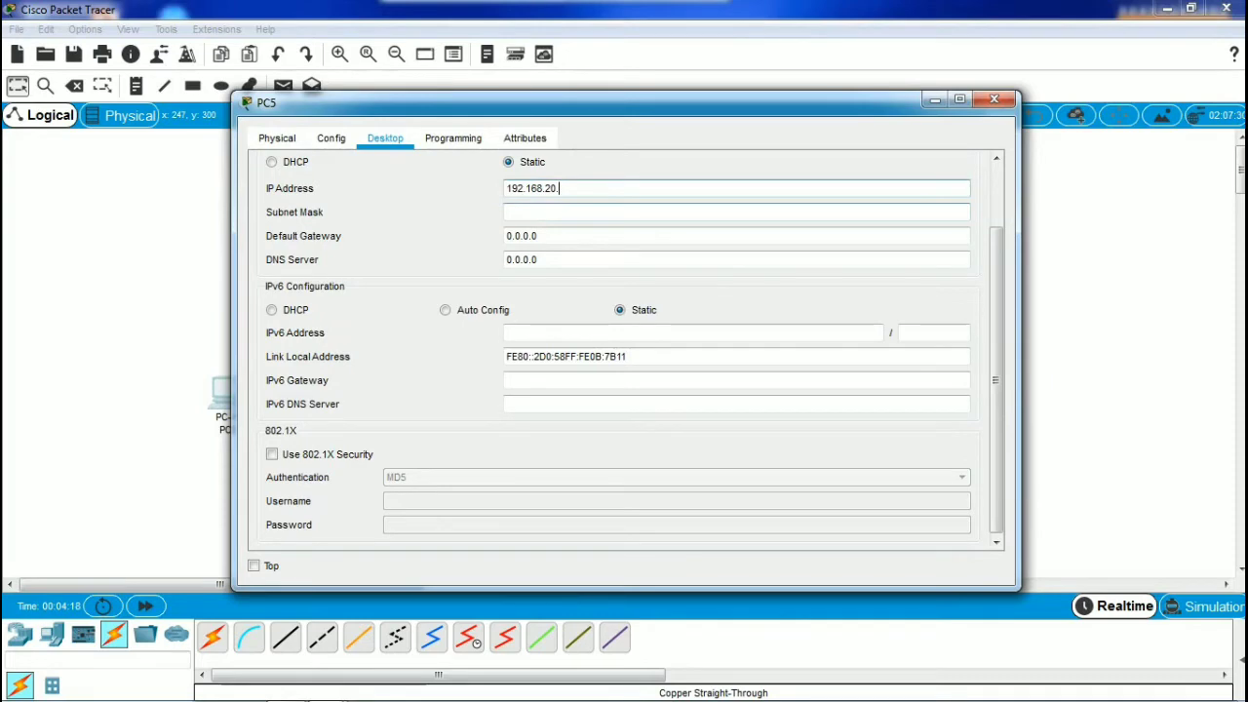
text(6)
key(Tab)
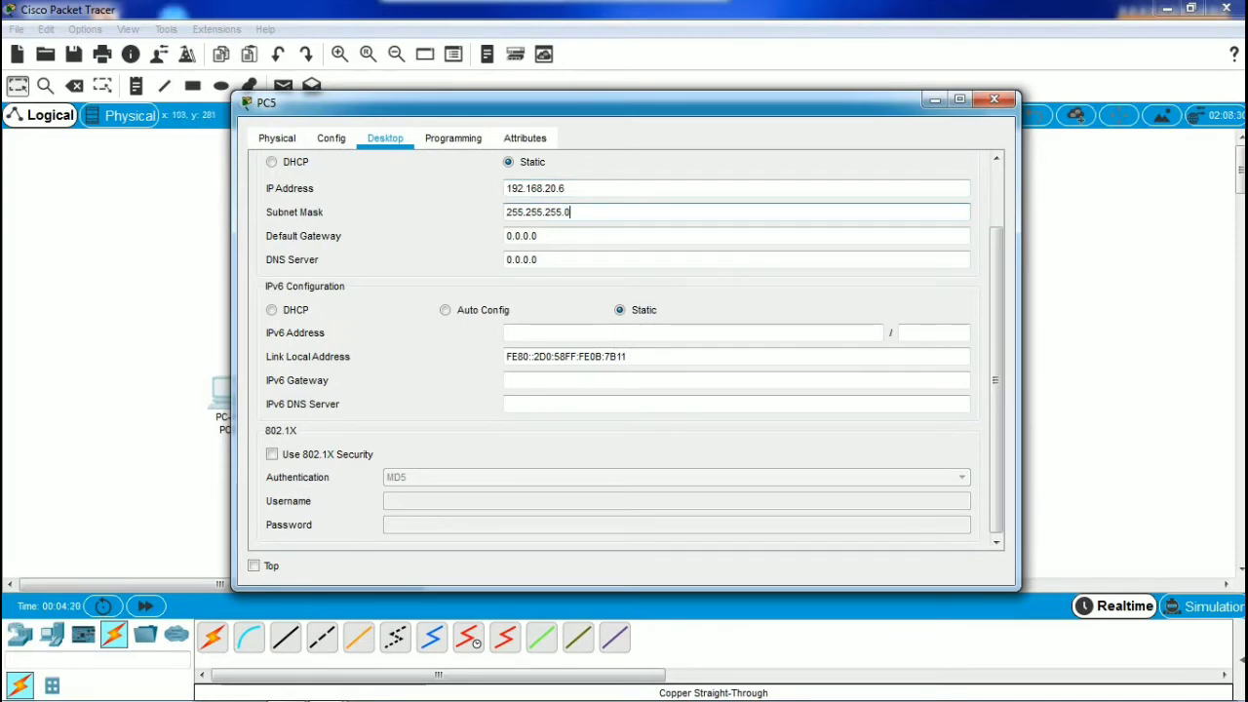
click(994, 98)
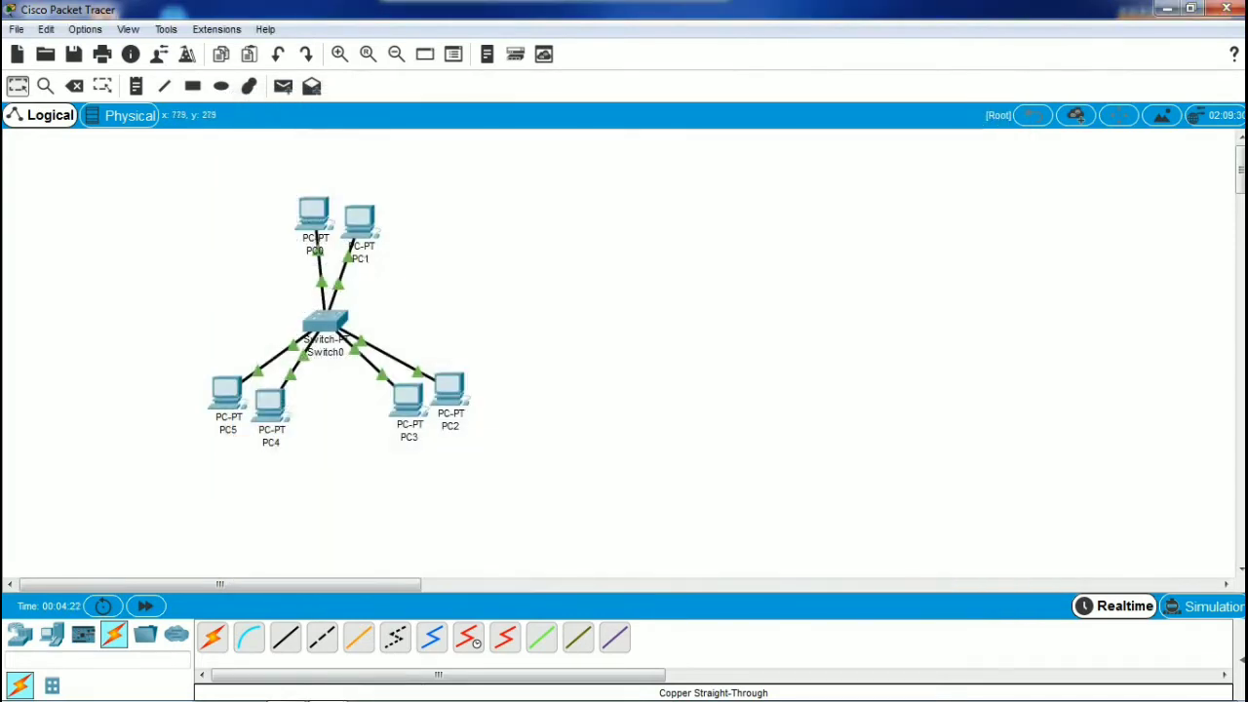
Select the switch and all six PCs and move the whole network farther toward the workspace's upper-left corner
drag(595, 489, 248, 267)
drag(234, 299, 257, 280)
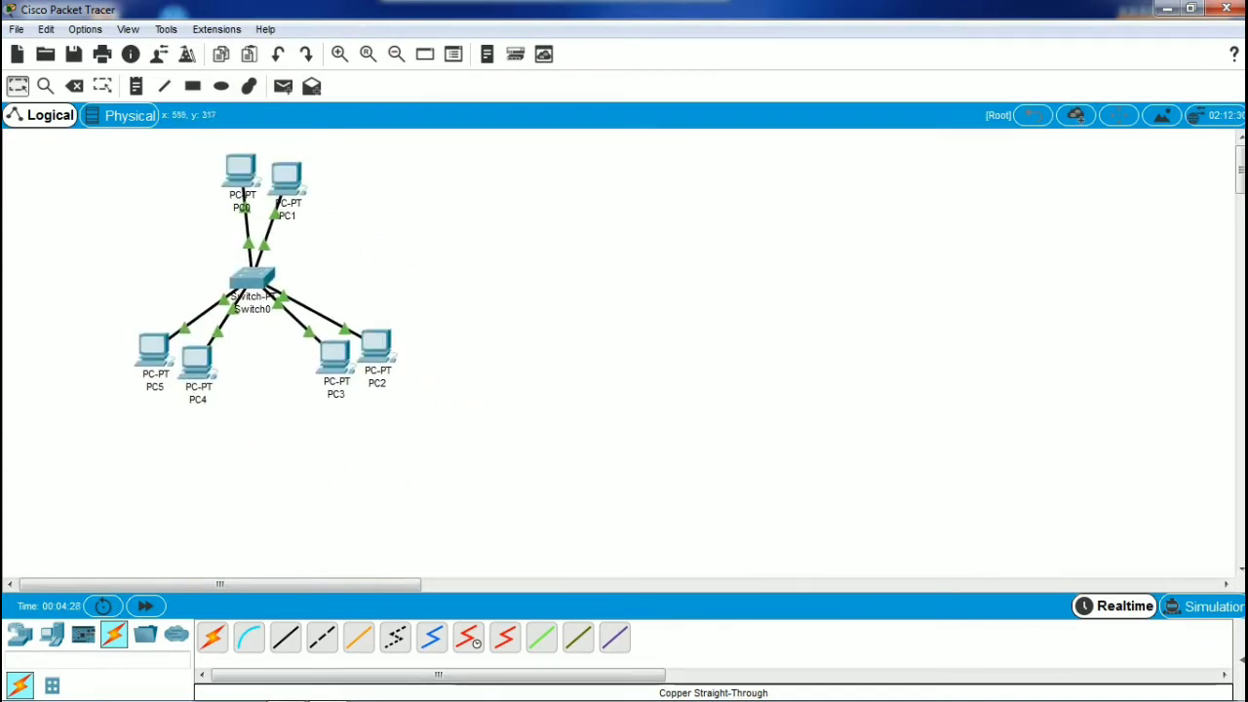
drag(156, 179, 505, 429)
drag(256, 279, 256, 294)
drag(502, 410, 182, 165)
drag(520, 470, 33, 205)
drag(256, 293, 193, 296)
Open Switch0's command line in an enlarged device window beside the network and start the session
click(193, 295)
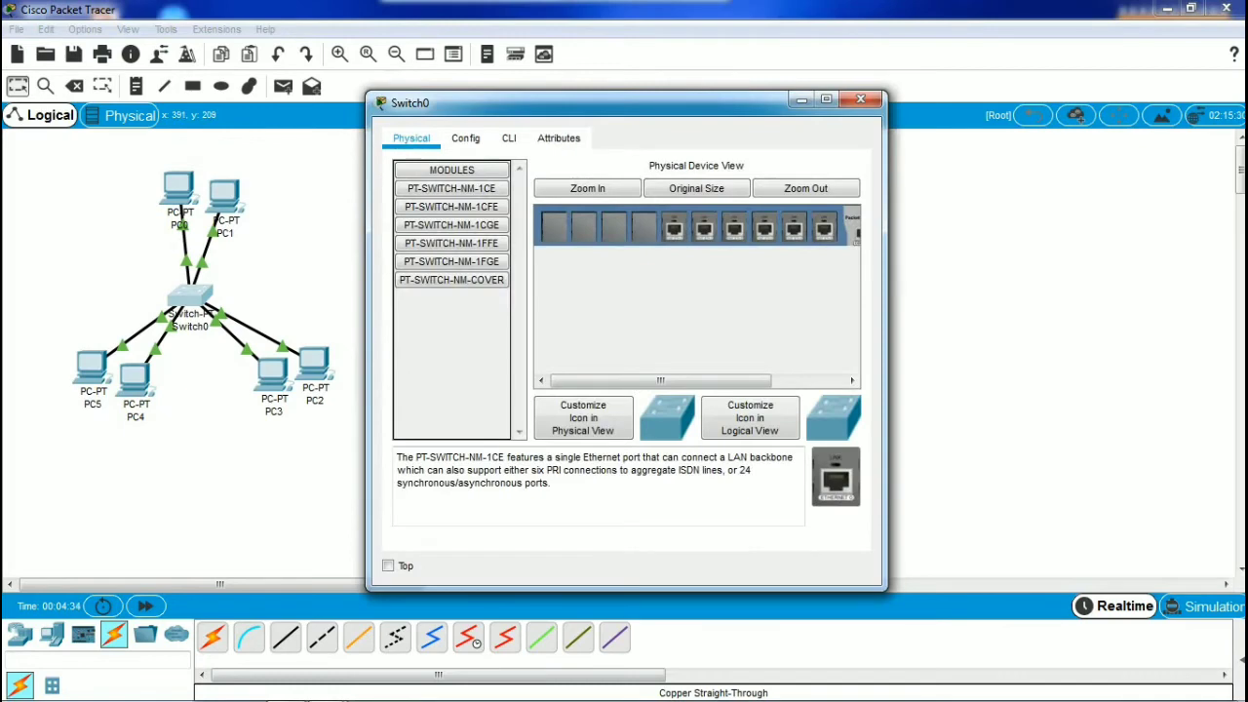
drag(599, 102, 714, 91)
double_click(714, 81)
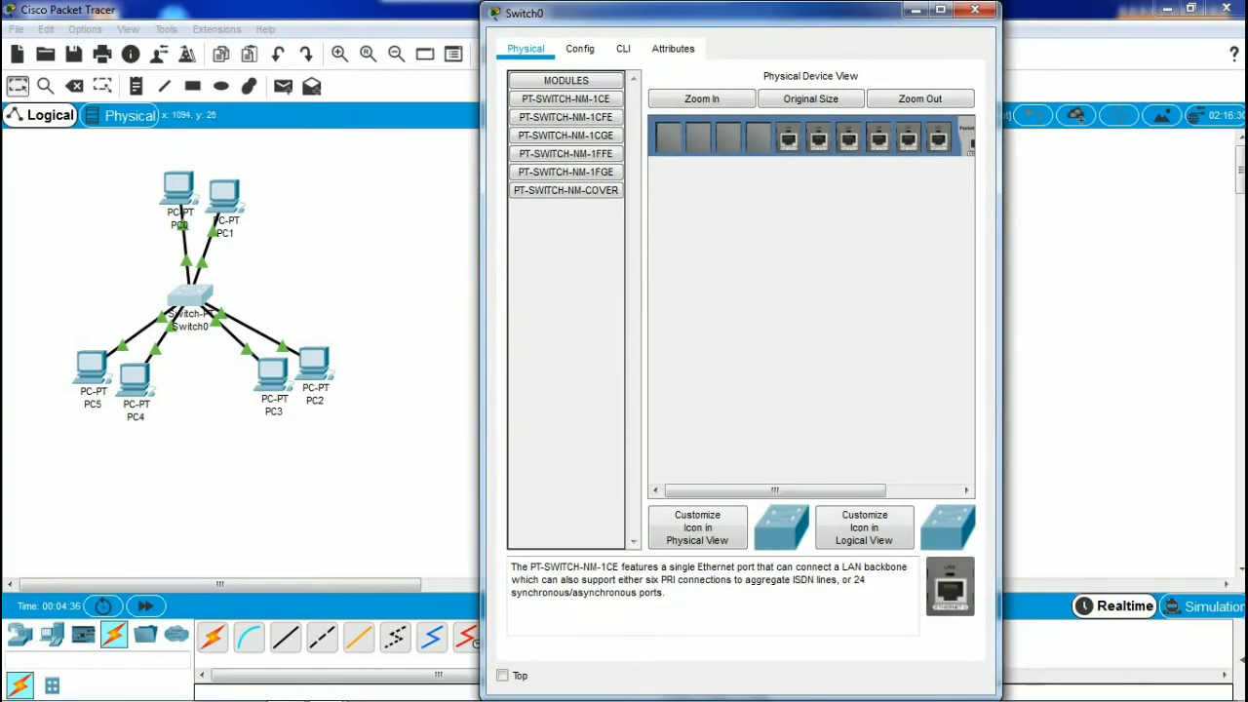
drag(1000, 152, 1175, 152)
click(623, 49)
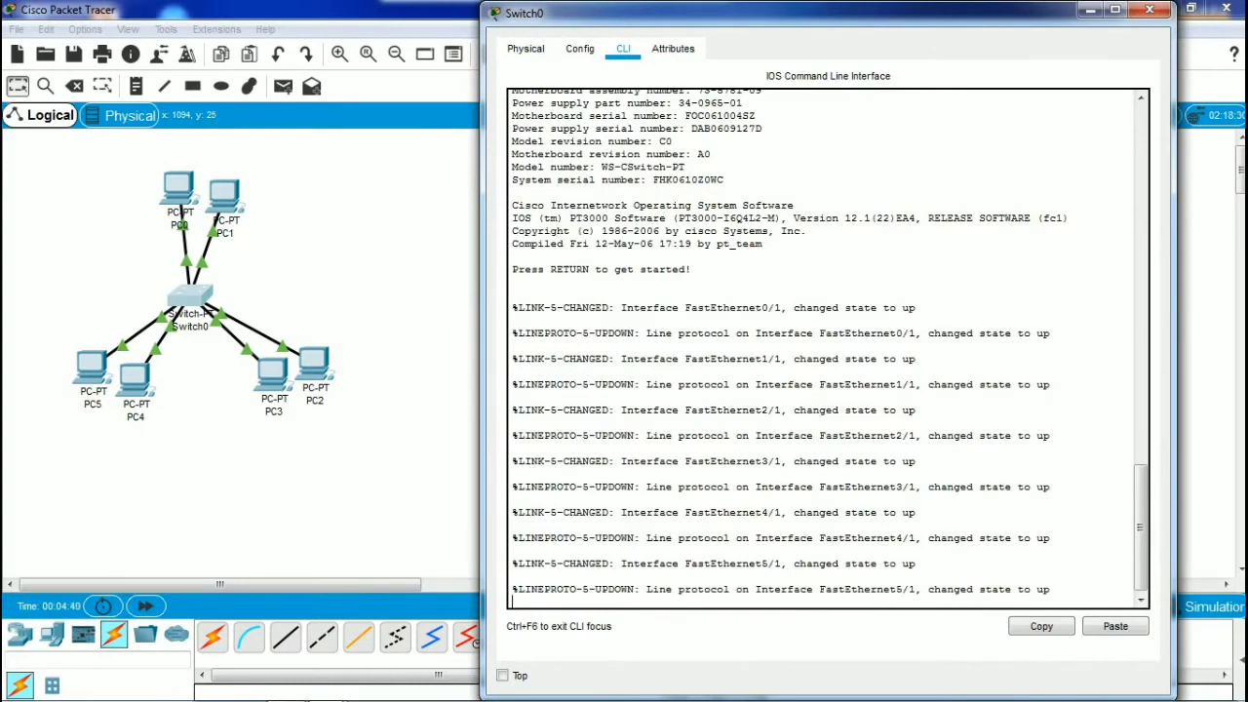
key(Return)
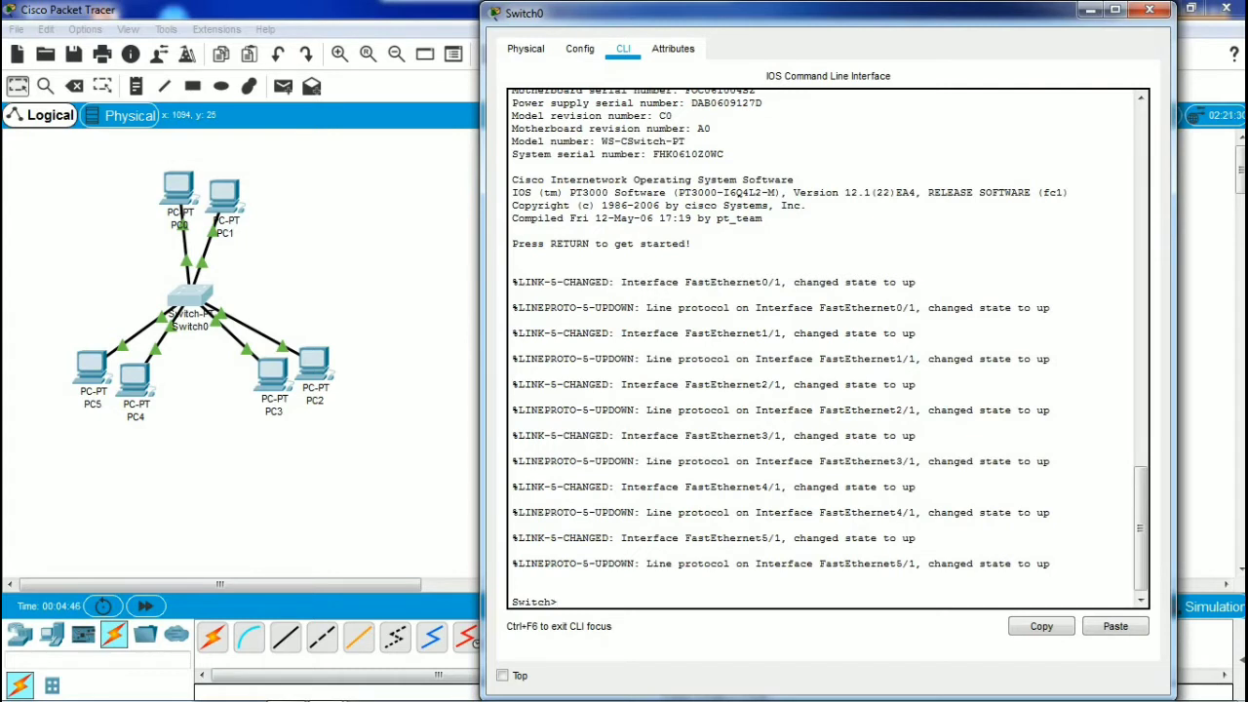
Enter privileged mode on Switch0 with en and display its VLAN table with show vlan
text(en)
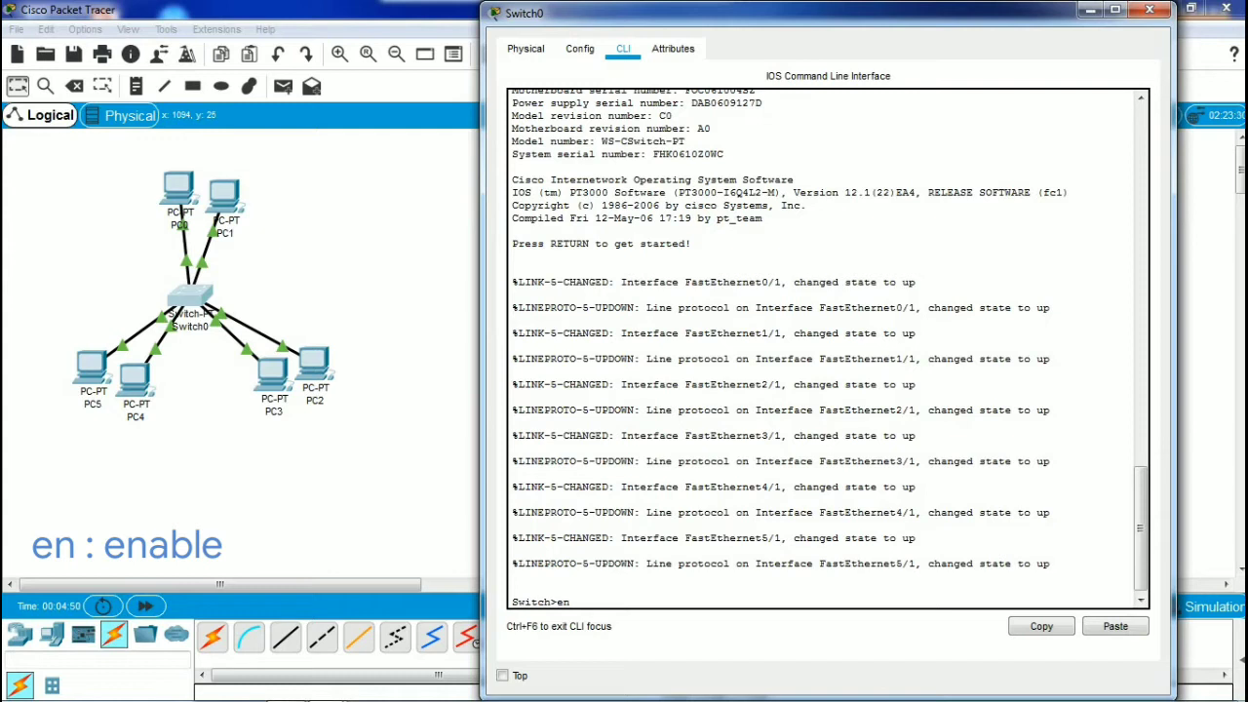
key(Return)
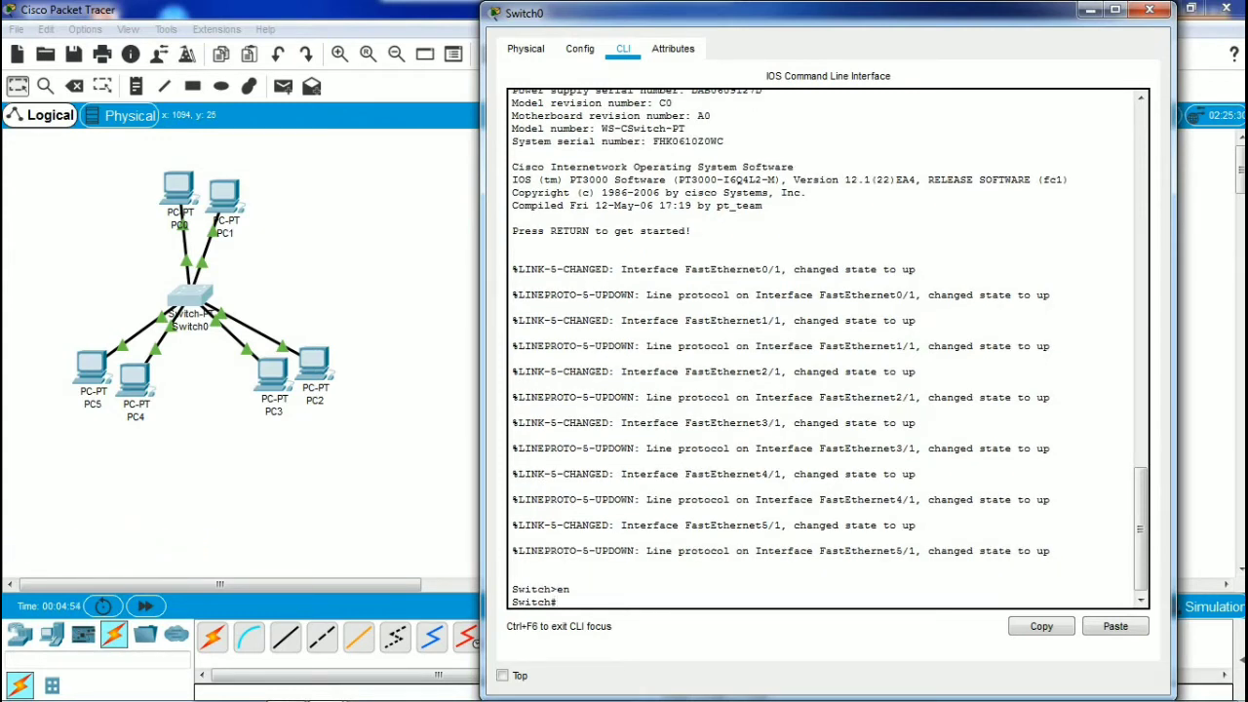
text(show vlan)
key(Return)
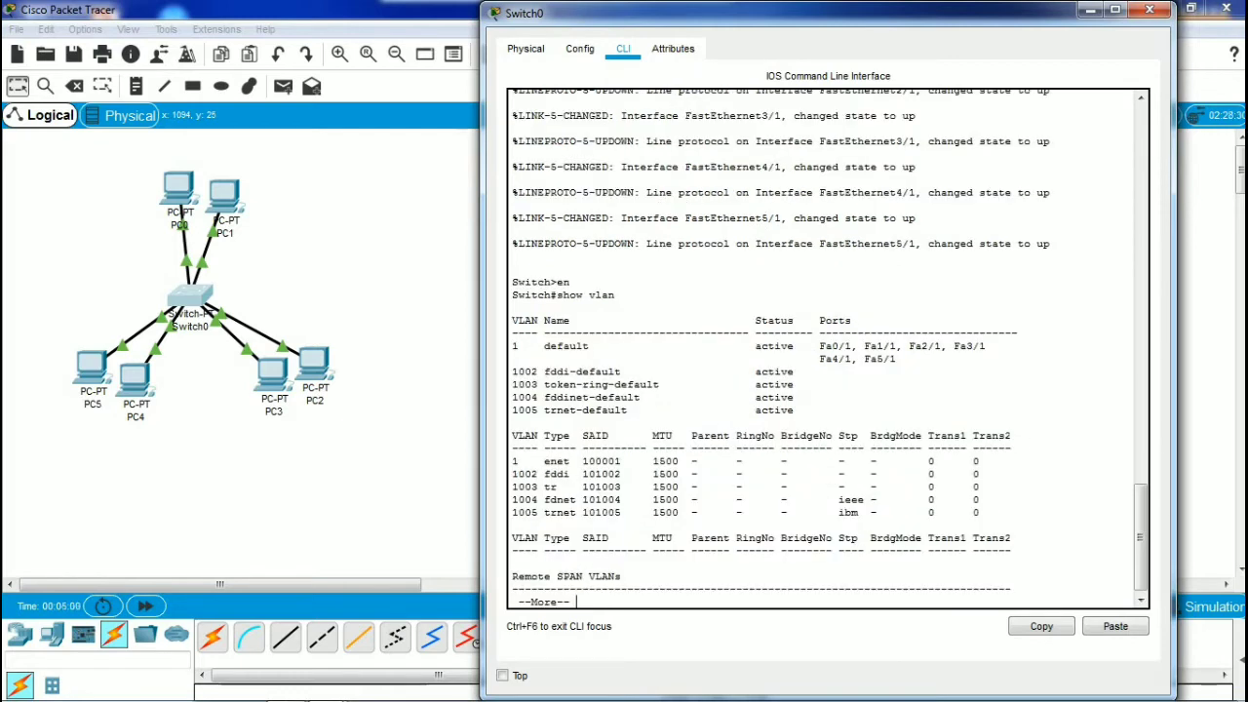
Examine the ports assigned to the default VLAN in the show vlan output and page through to its end
drag(896, 360, 818, 347)
click(885, 359)
drag(895, 360, 819, 347)
click(895, 360)
drag(895, 360, 819, 347)
click(819, 348)
drag(895, 360, 819, 347)
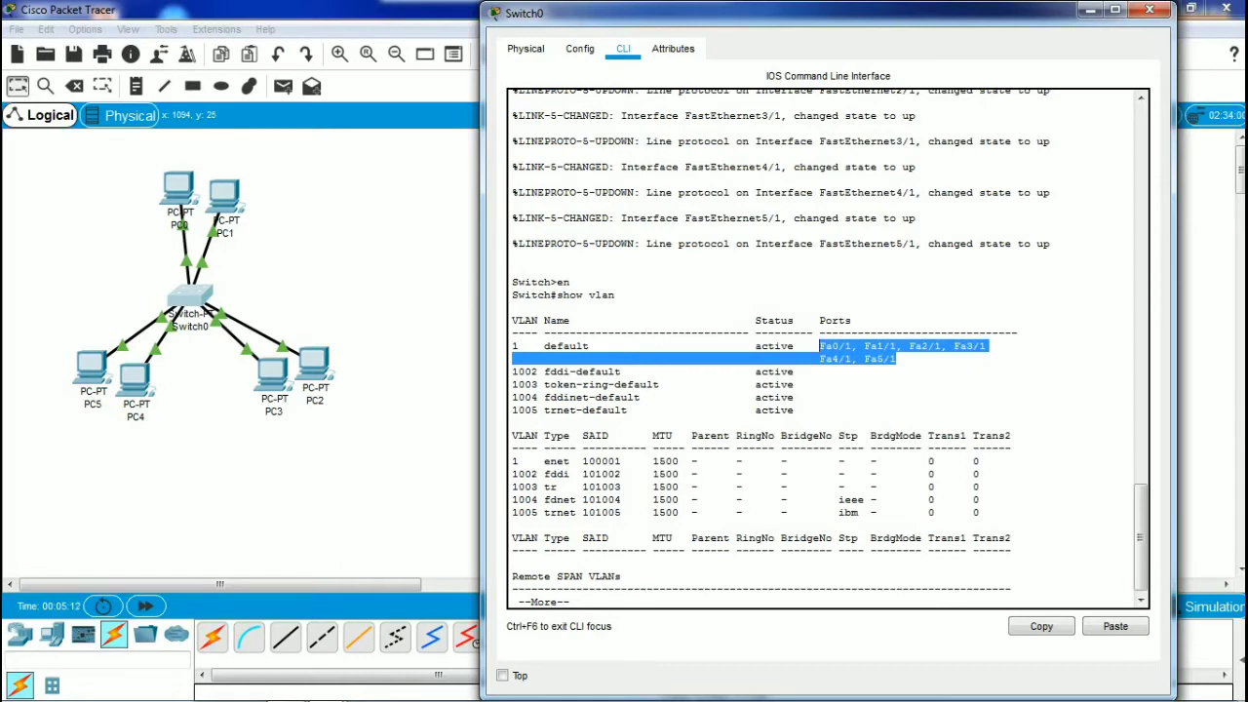
click(864, 359)
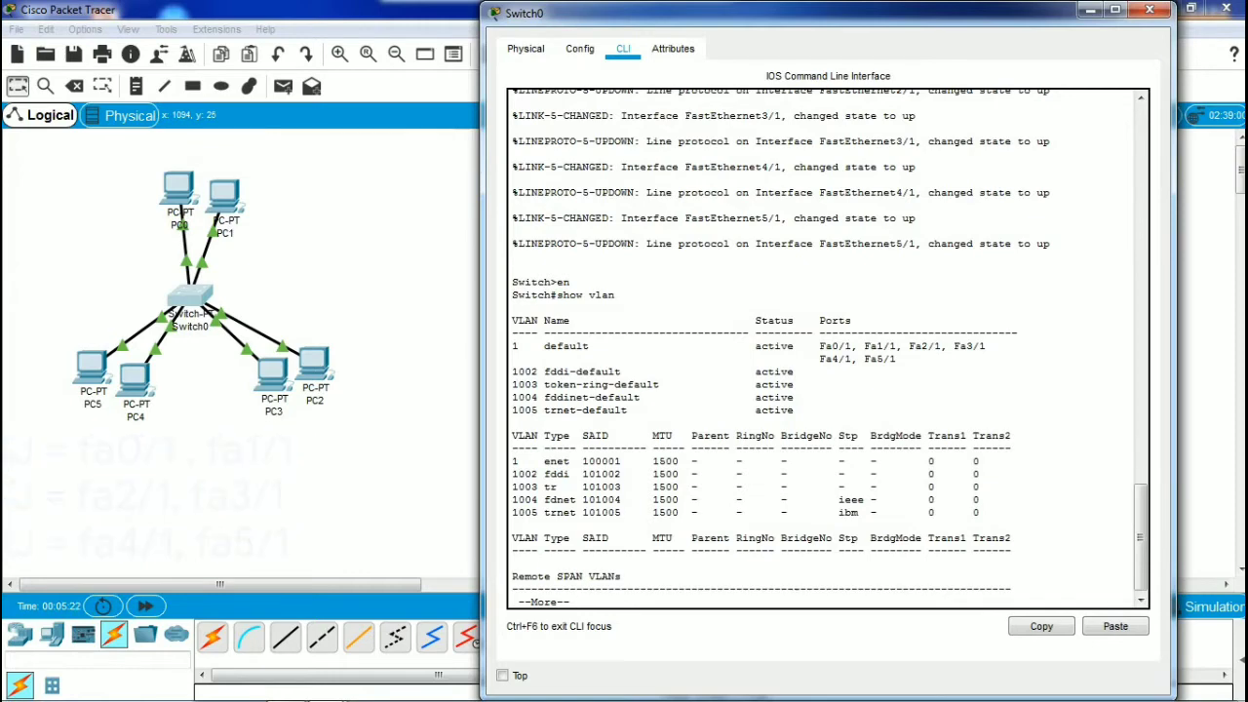
key(space)
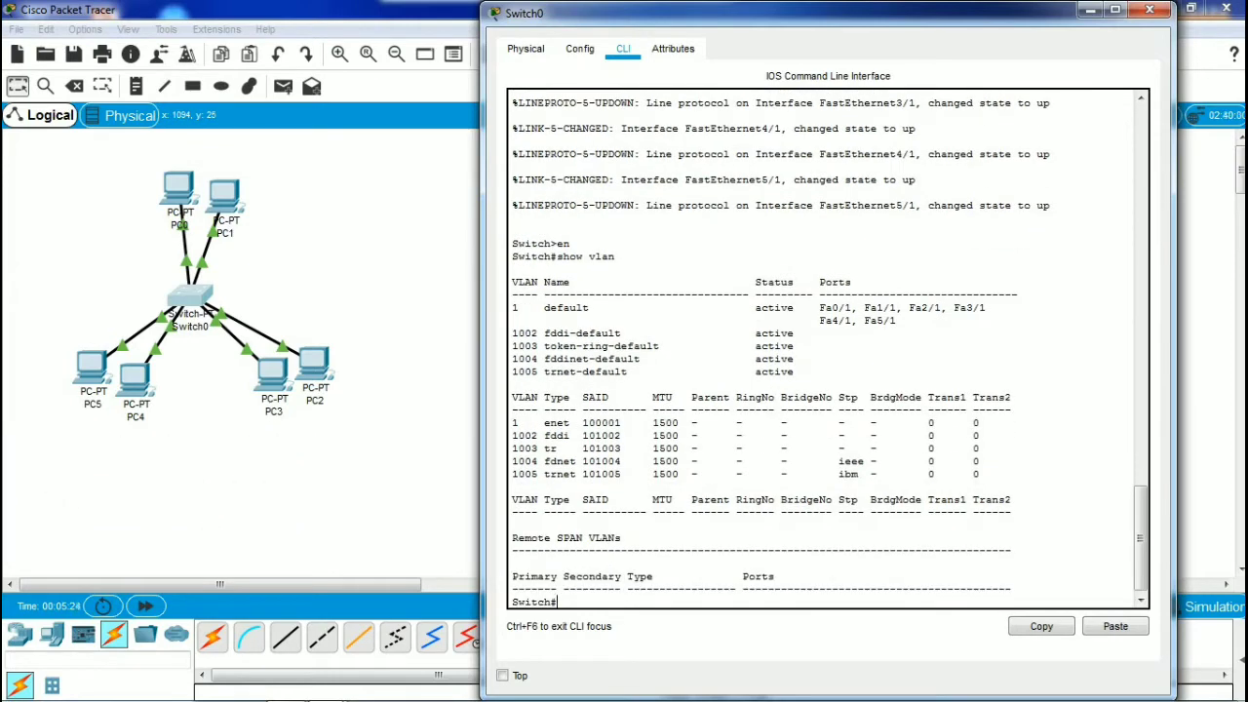
Enter global configuration mode with conf t and query the allowed VLAN IDs with vlan ?
text(conf)
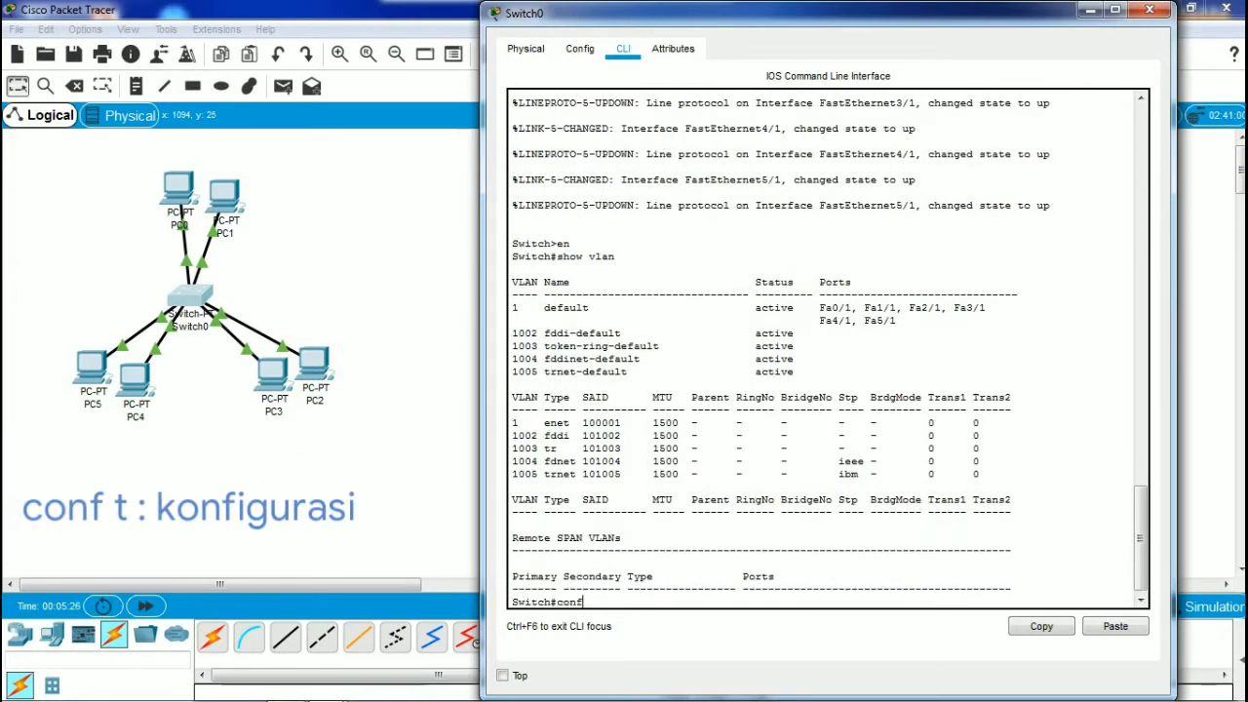
text( t)
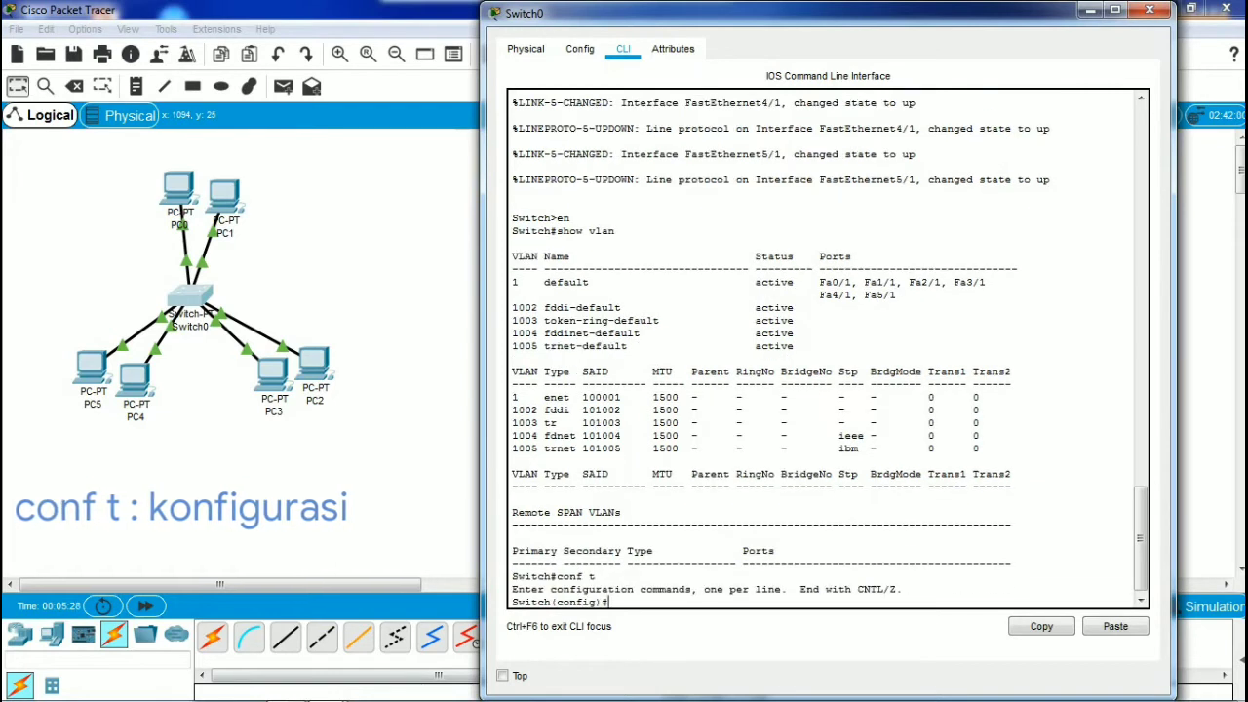
key(Return)
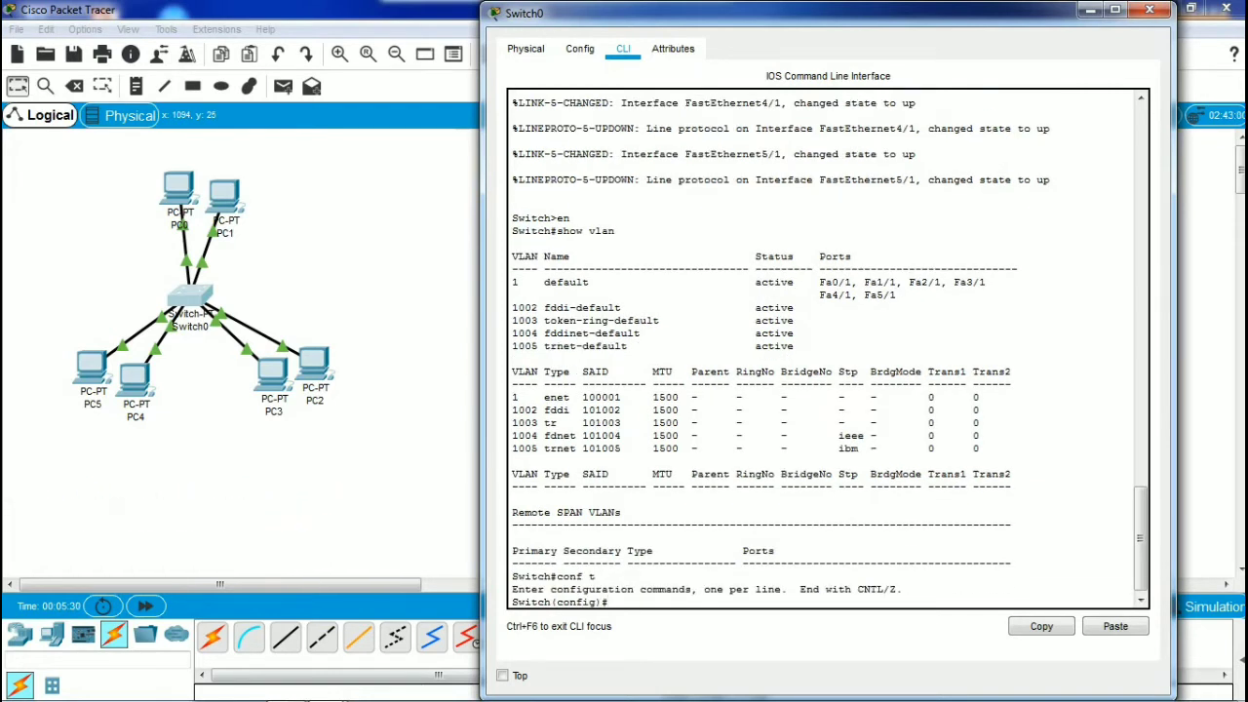
text(vlan ?)
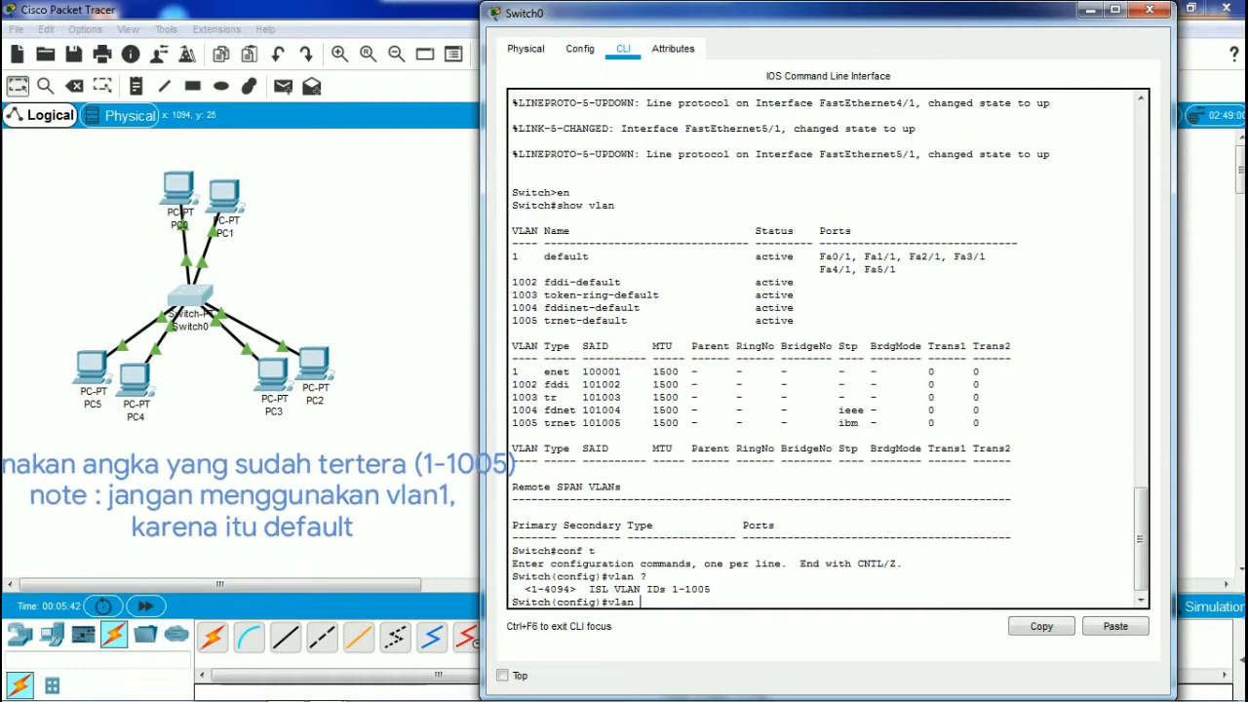
Create VLAN 10 with the name 10TKJ and exit its VLAN configuration with ex
text(10)
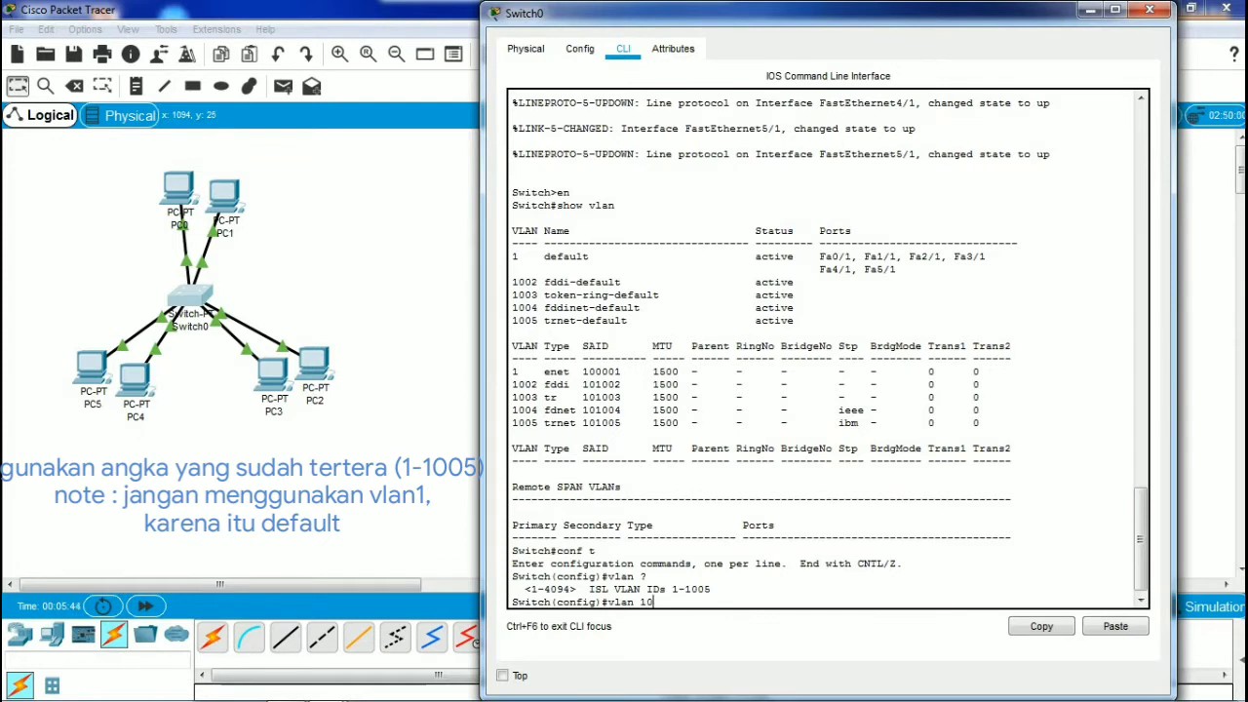
key(Return)
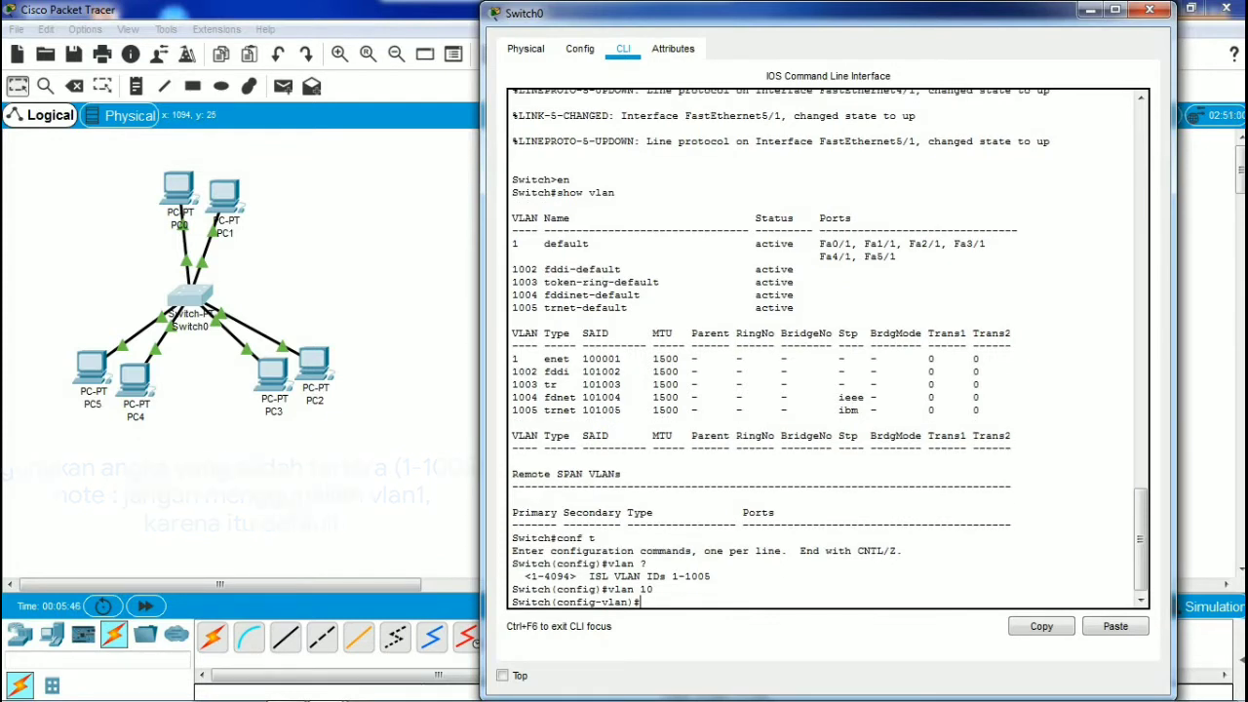
text(name 10)
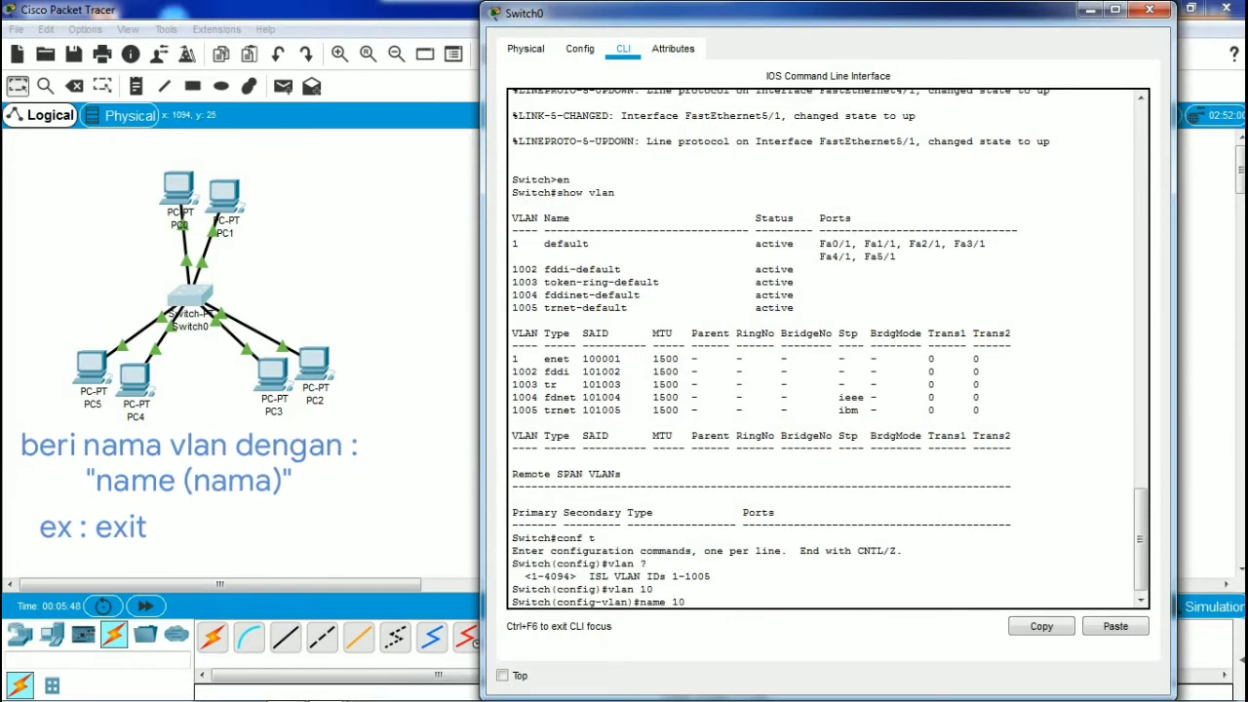
text(TKJ)
key(Return)
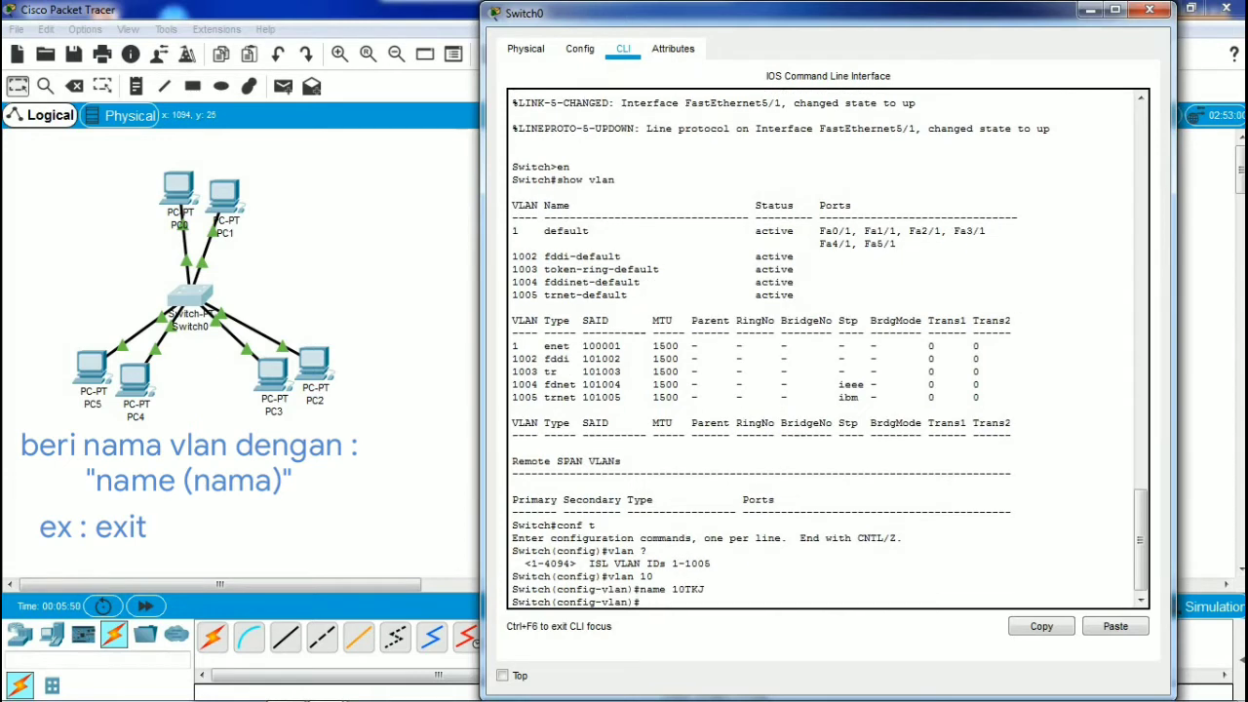
text(ex)
key(Return)
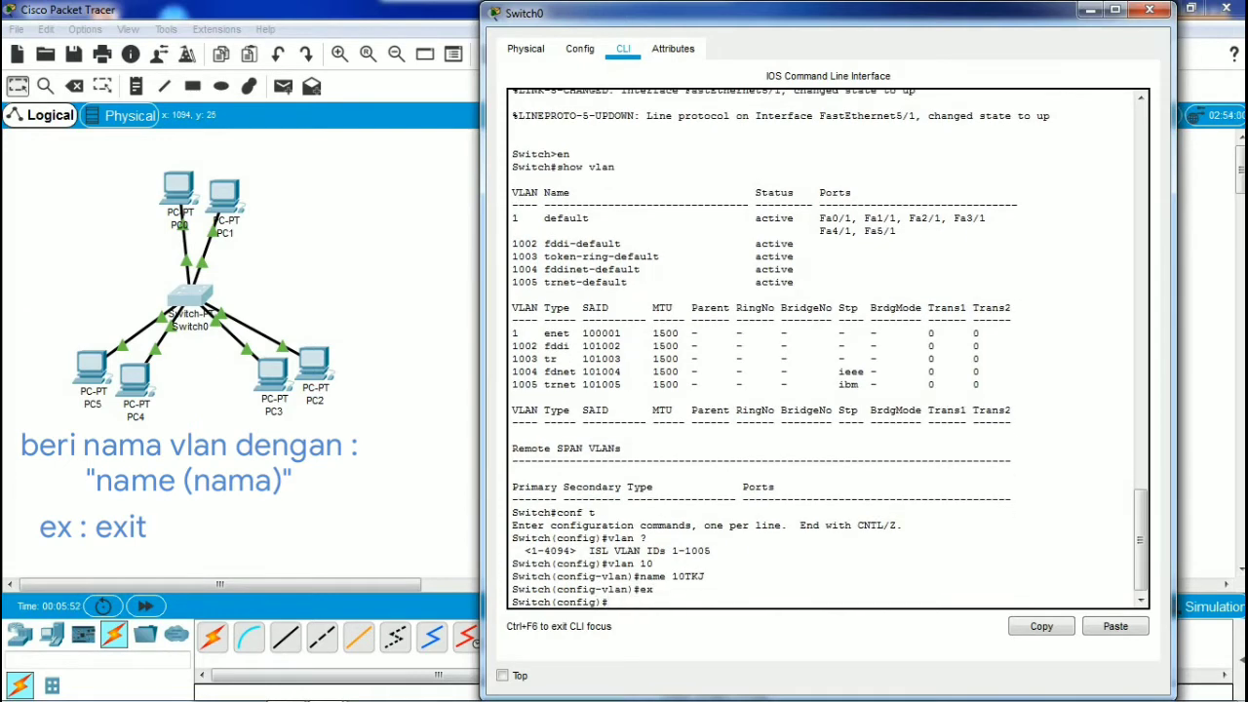
Create VLAN 11 with the name 11TKJ and exit back to global configuration mode
text(vlan 11)
key(Return)
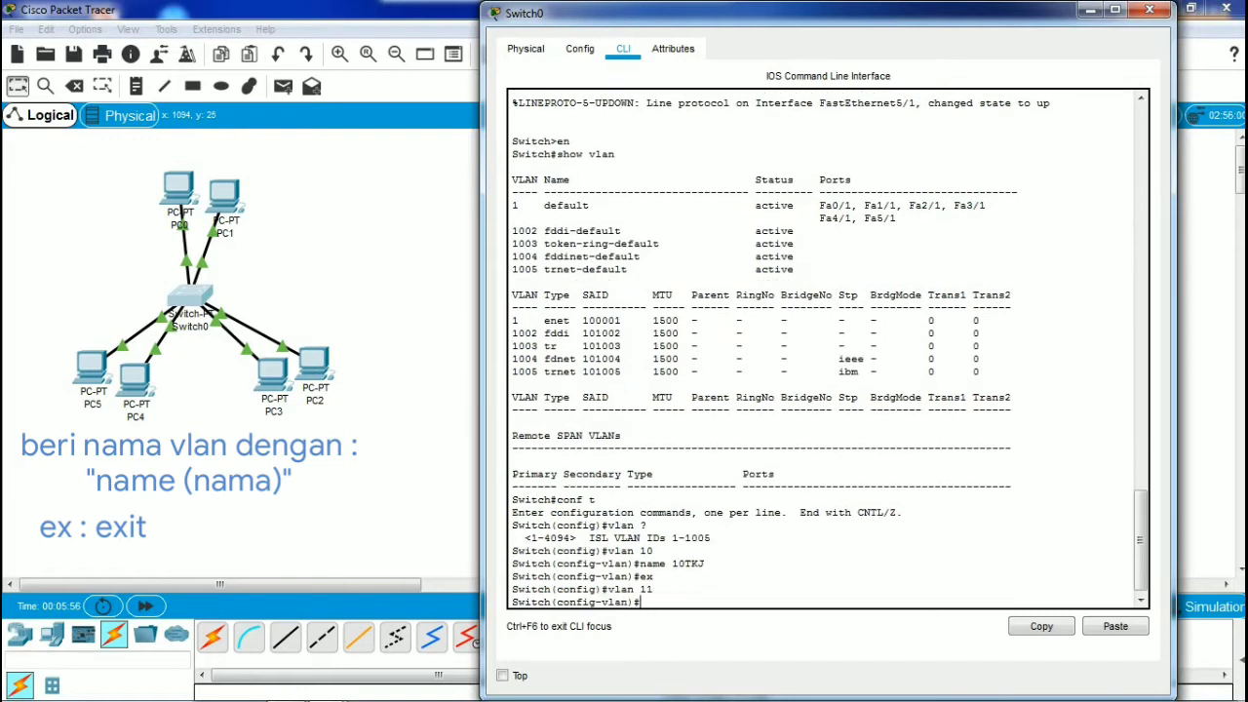
text(name 11TKJ)
key(Return)
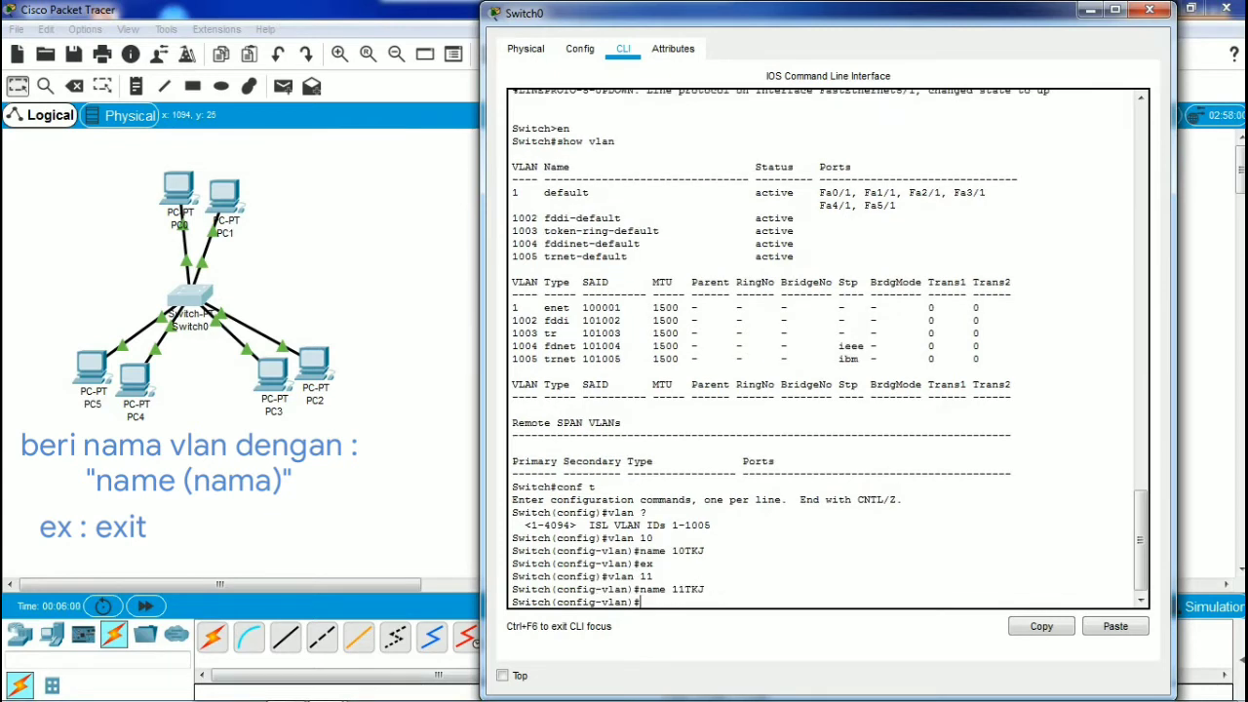
text(ex)
key(Return)
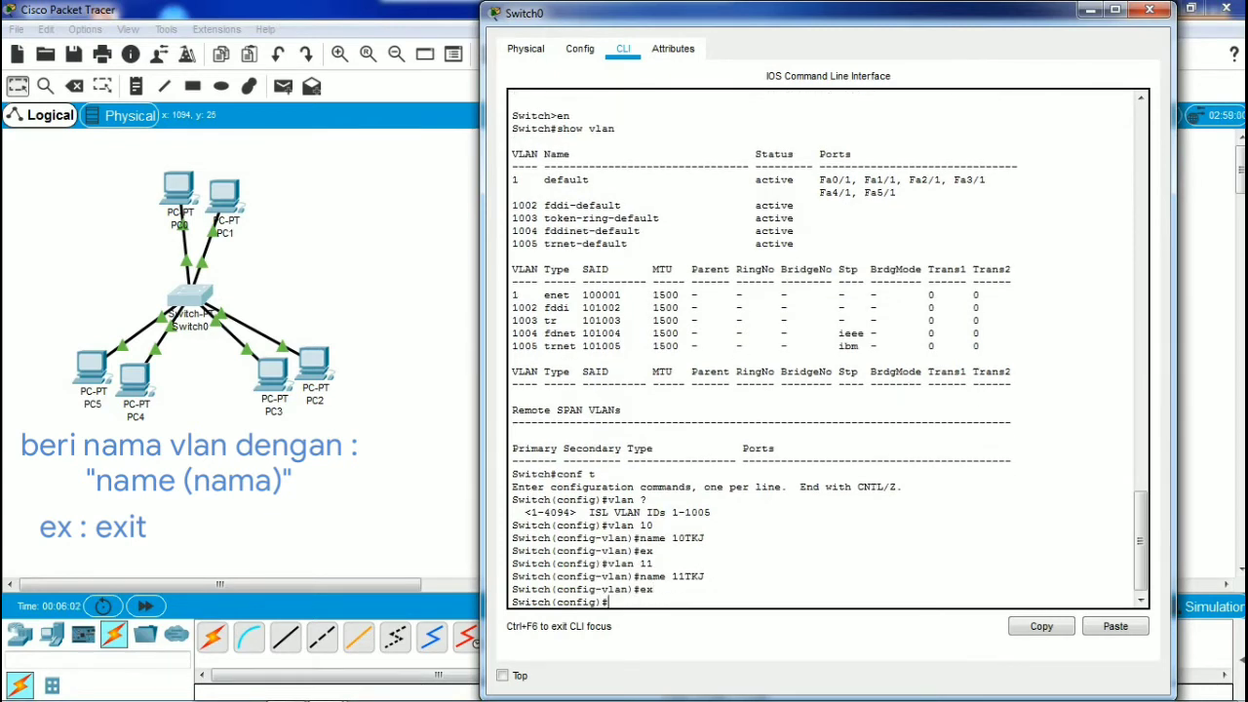
Create VLAN 12 with the name 12TKJ and exit all the way back to privileged mode
text(vlan 12)
key(Return)
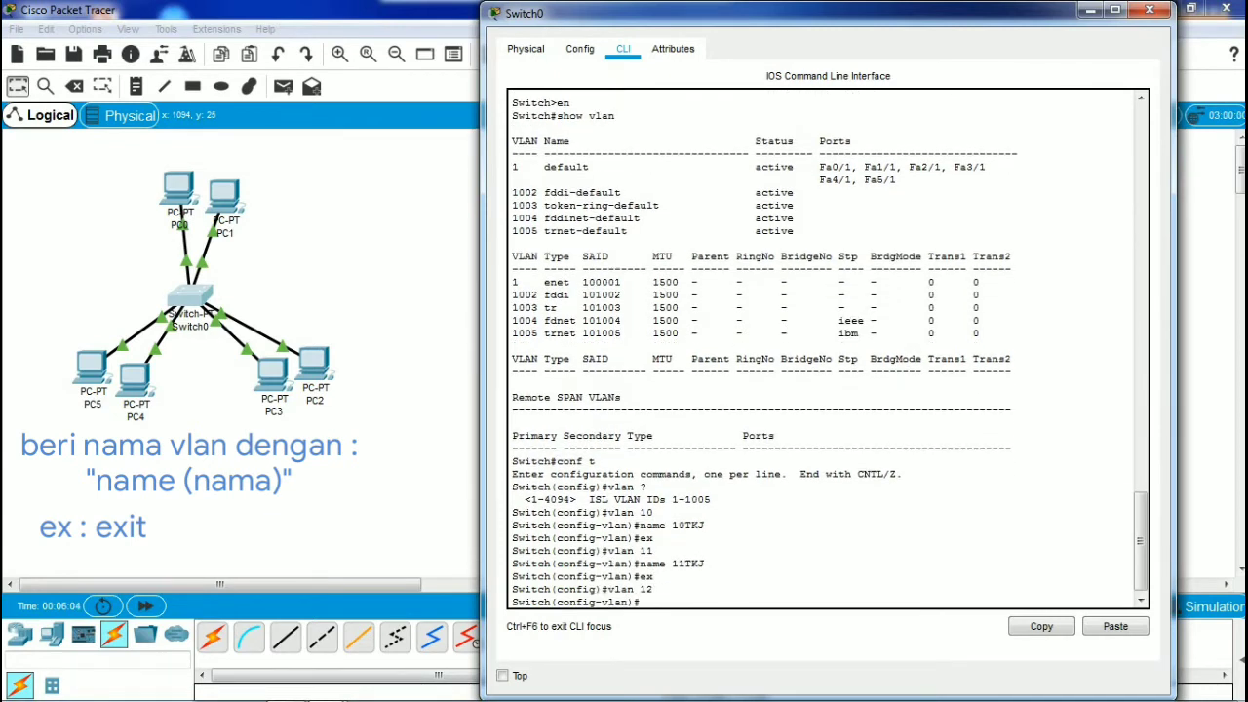
text(name 12TKJ)
key(Return)
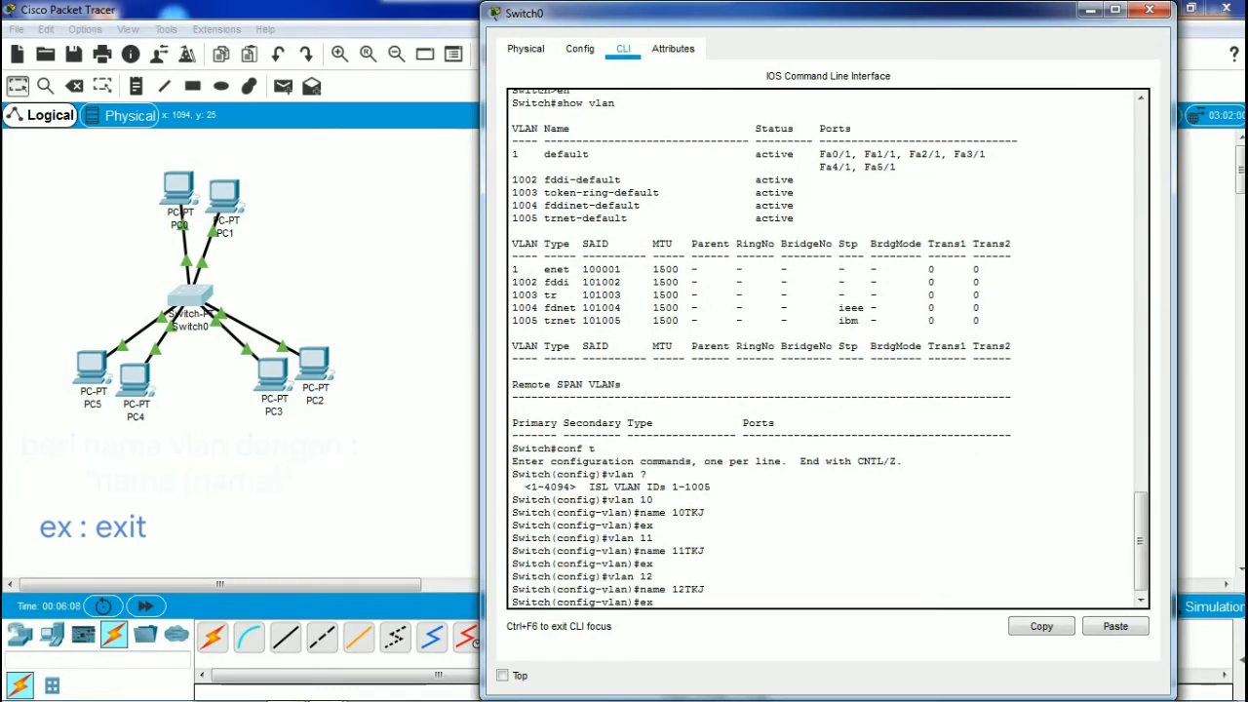
text(ex)
key(Return)
text(ex)
key(Return)
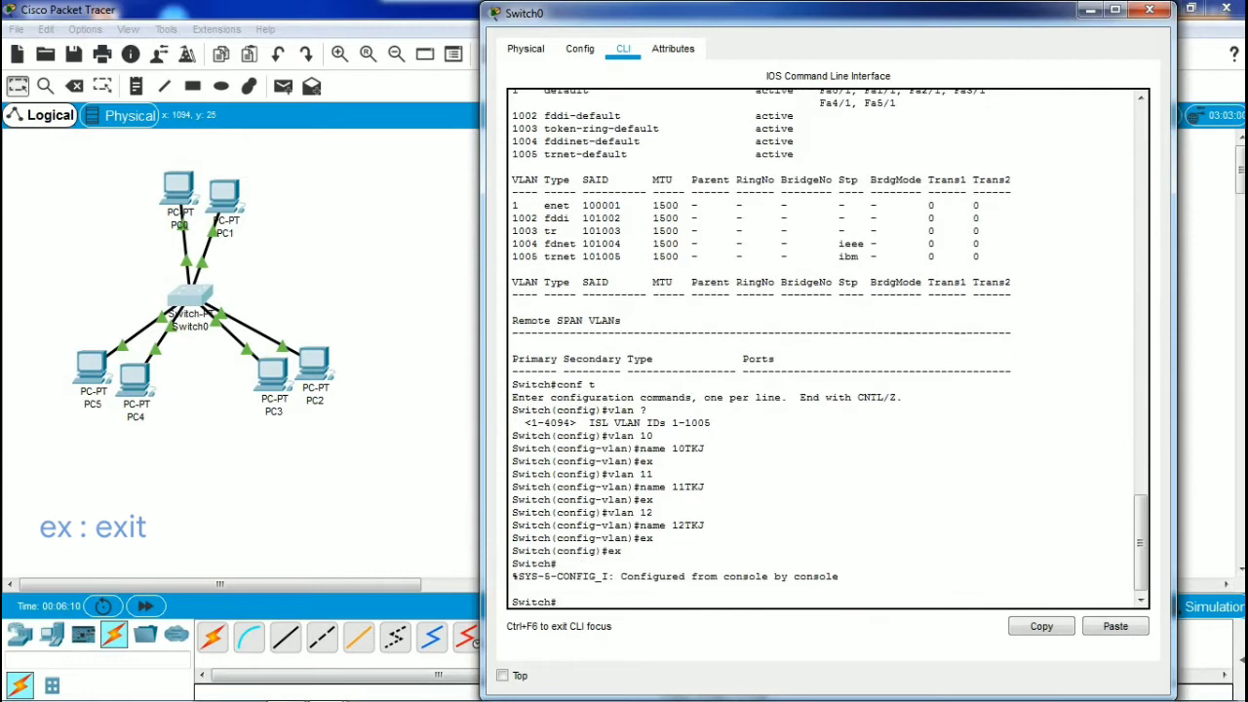
Display the switch's VLAN table from privileged mode with show vlan
double_click(575, 551)
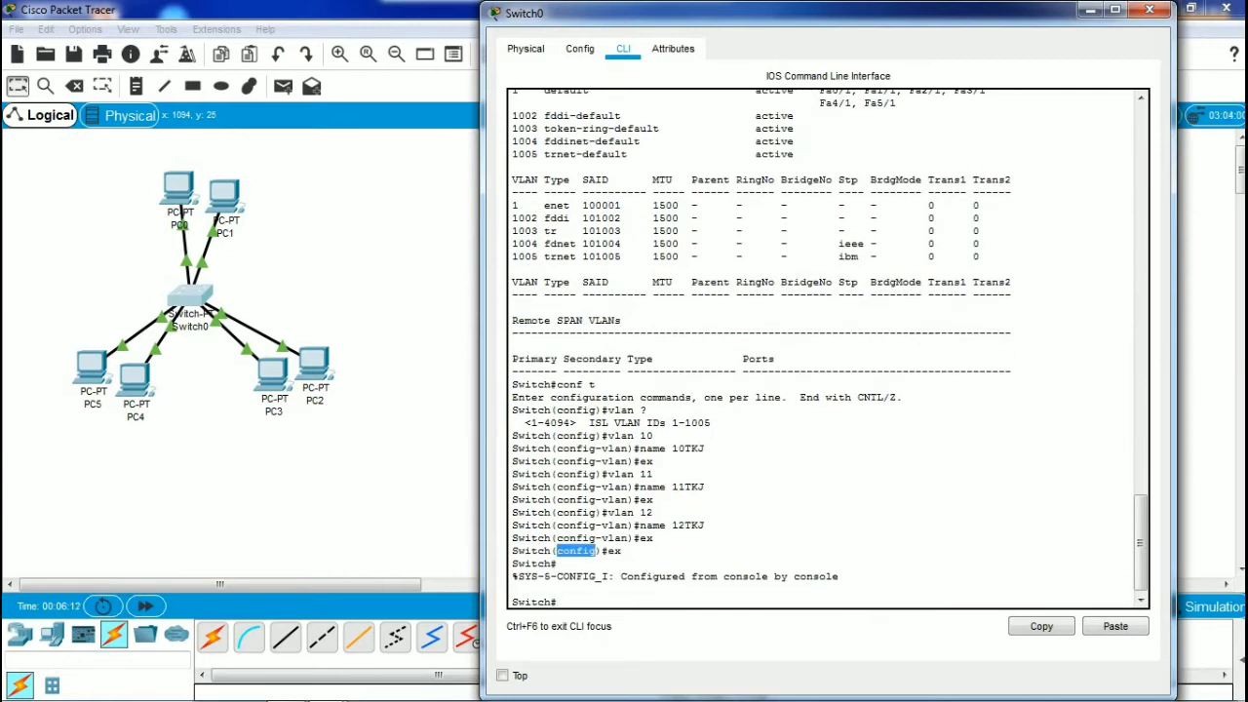
click(558, 602)
text(show vlan)
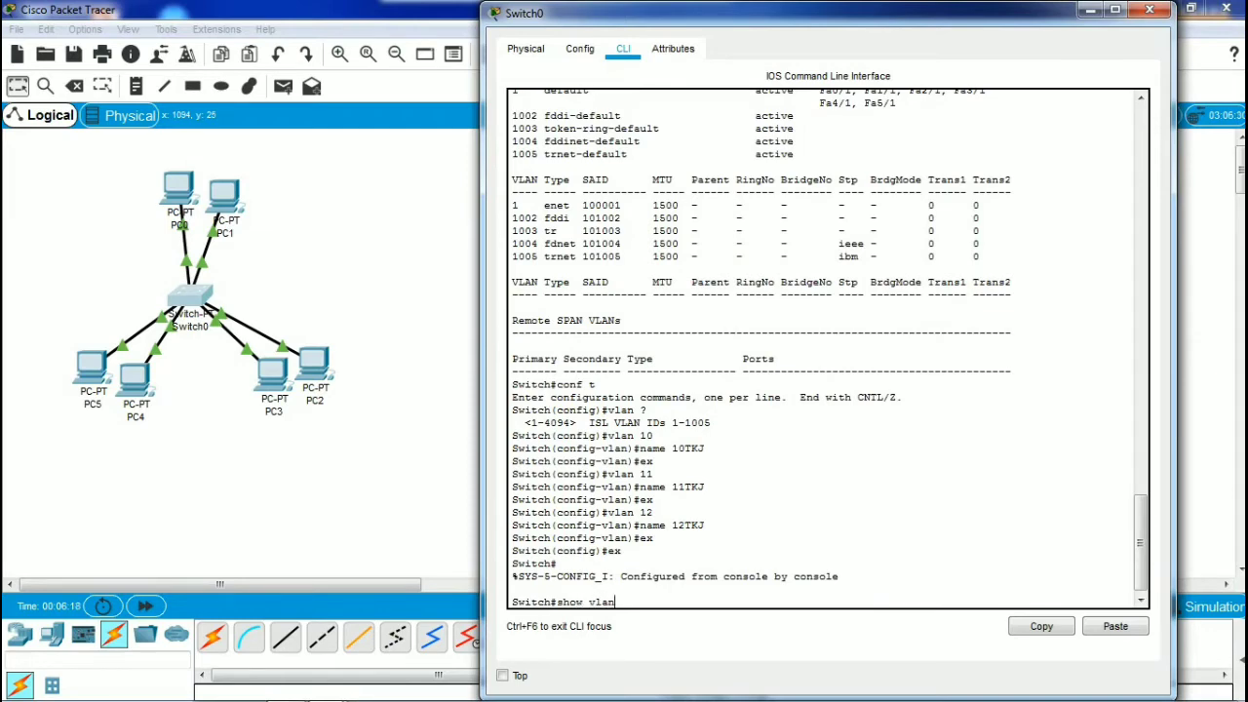
key(Return)
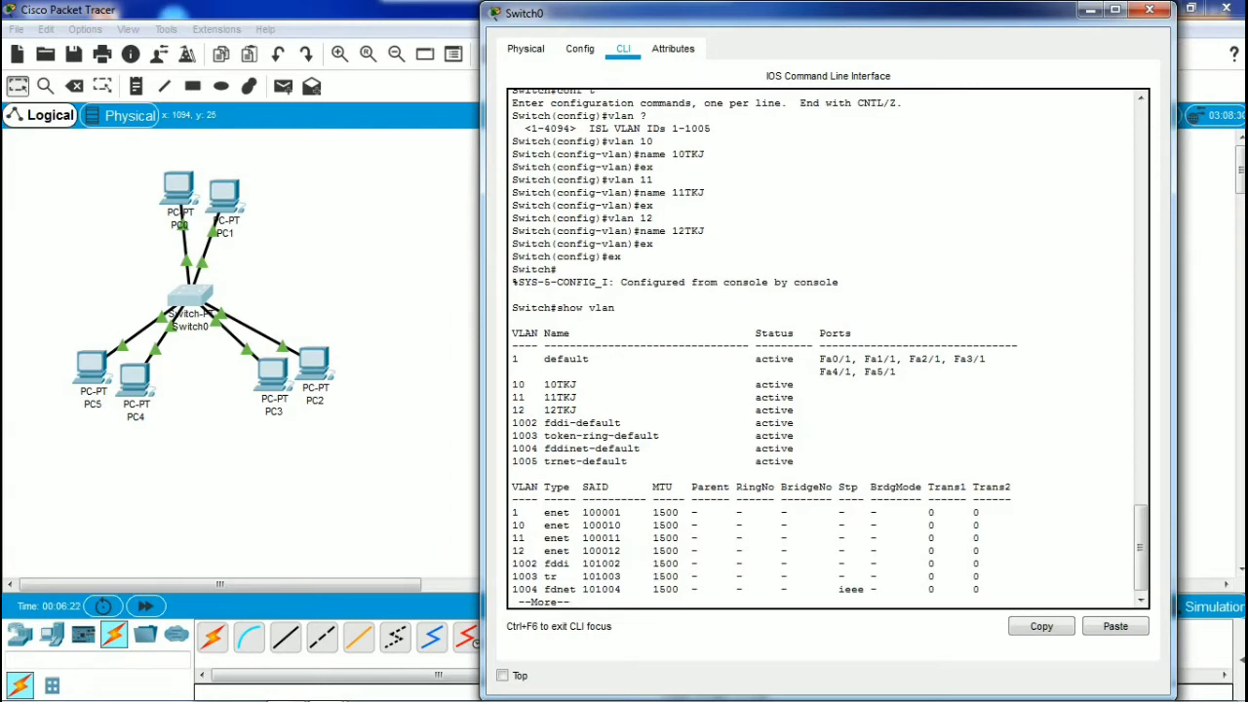
Examine the entries of VLANs 10, 11 and 12 and the ports listed under the default VLAN
double_click(518, 385)
double_click(518, 397)
double_click(517, 410)
double_click(560, 384)
click(819, 396)
drag(819, 359, 986, 359)
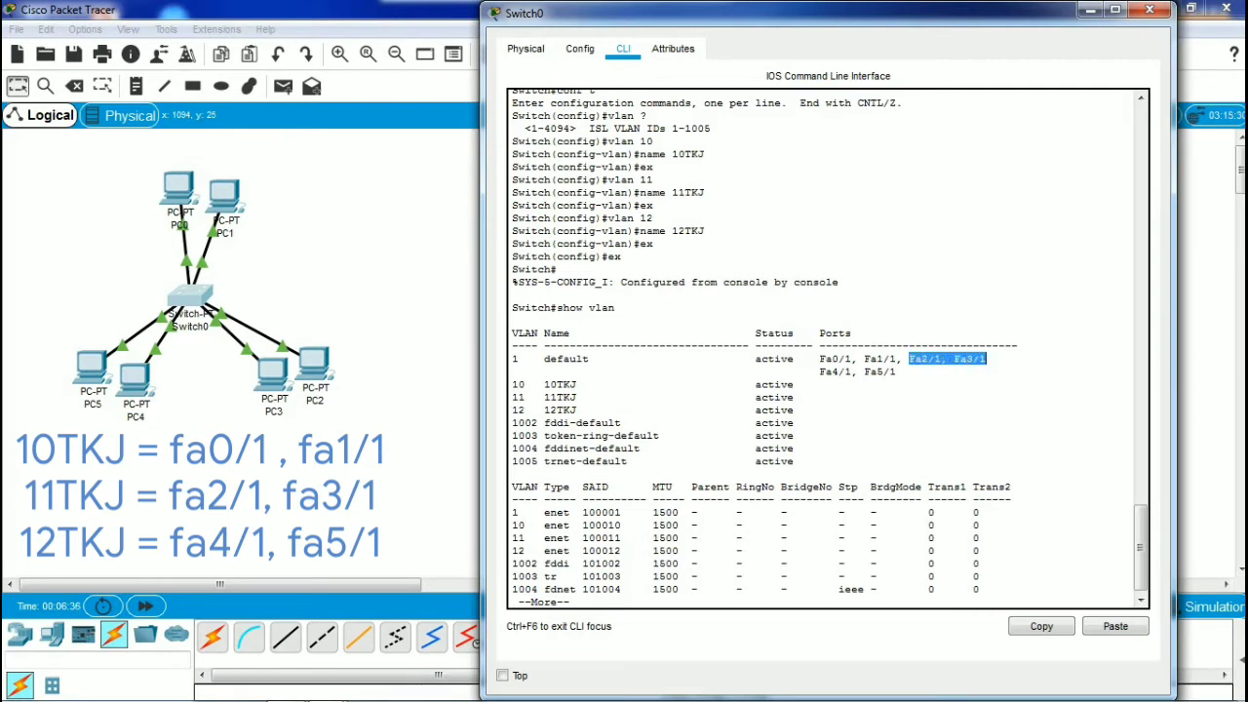
drag(820, 371, 896, 372)
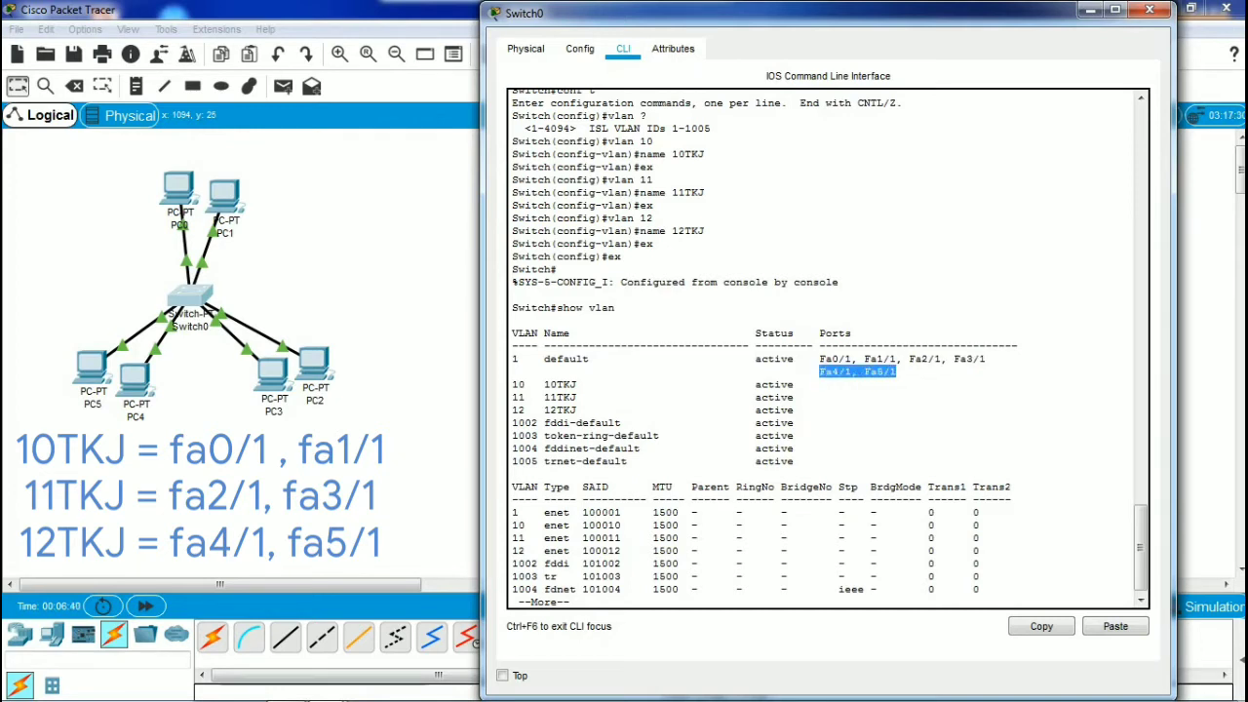
Page through the remaining show vlan output until the privileged prompt returns
click(575, 601)
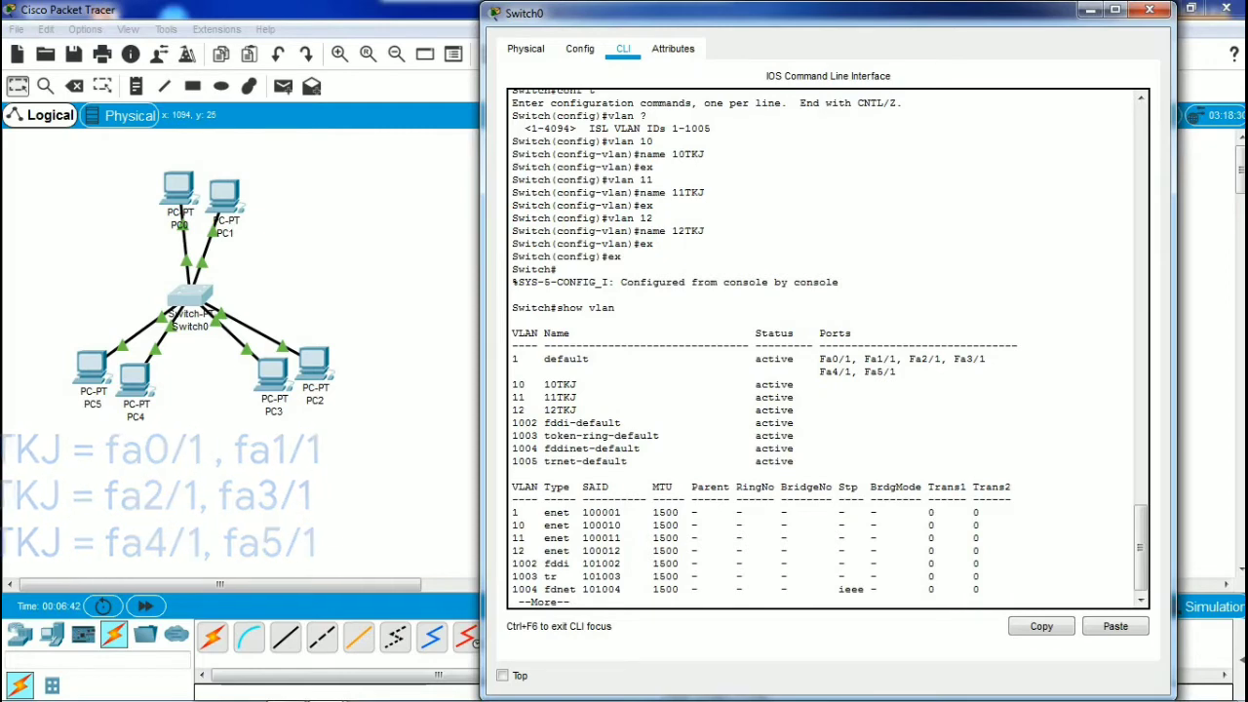
key(Return)
key(Return)
key(Return)
key(Return)
key(Return)
key(Return)
key(Return)
key(Return)
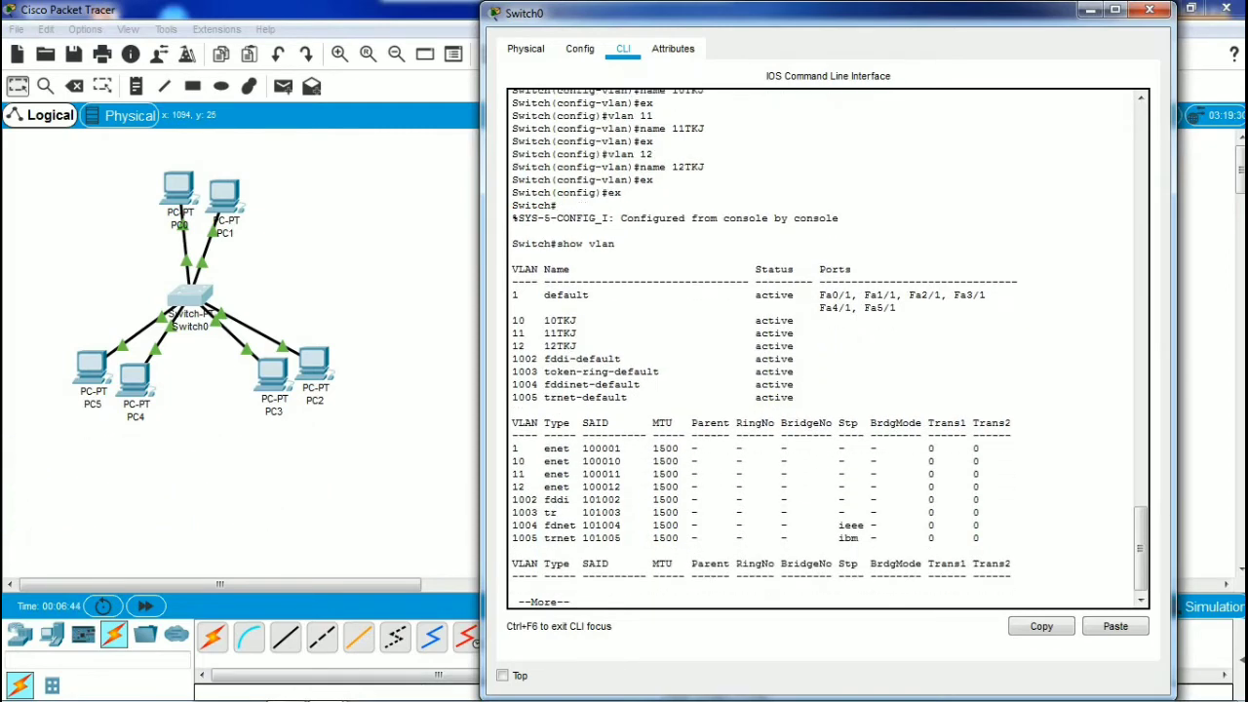
key(Return)
key(Return)
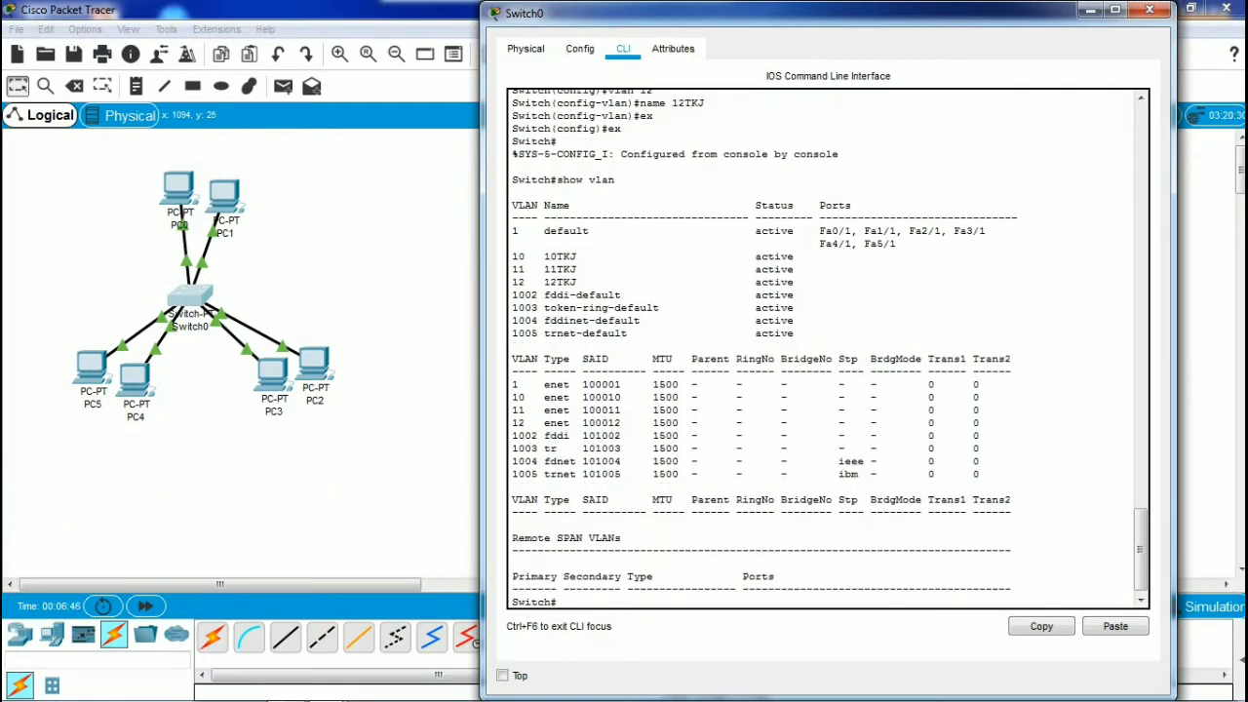
Enter global configuration mode with conf t and open interface fa0/1 for configuration
text(conf )
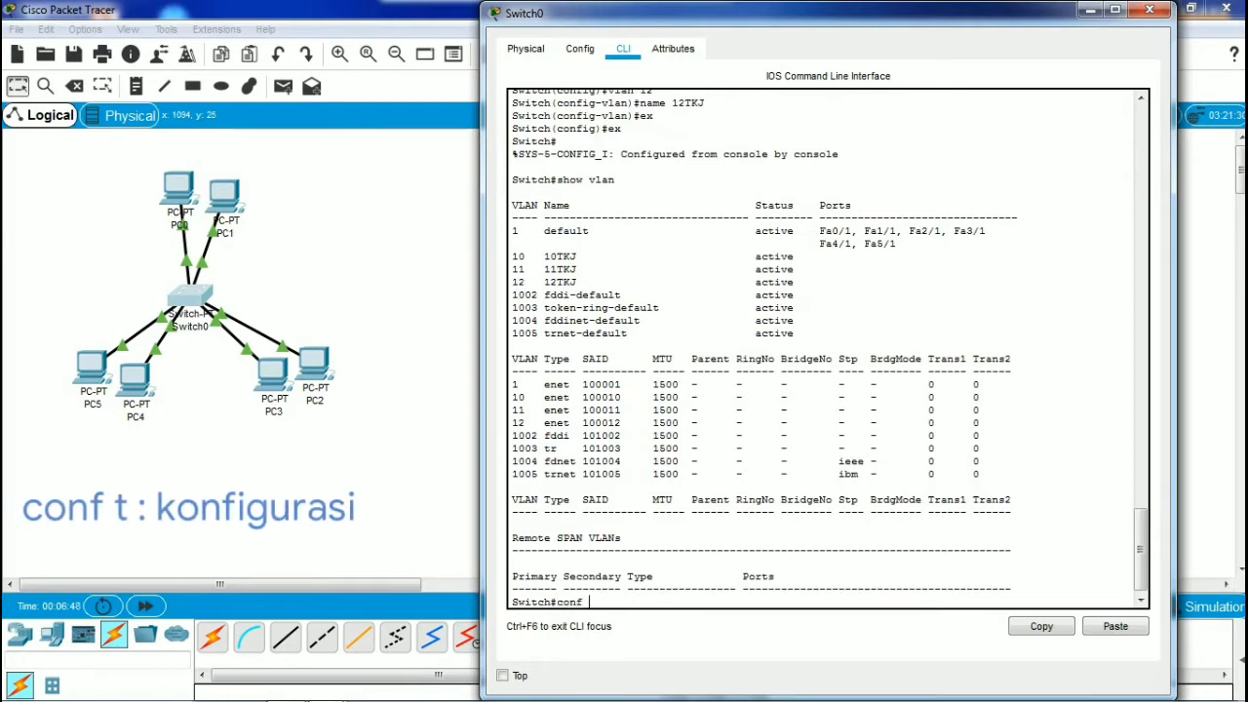
text(t)
key(Return)
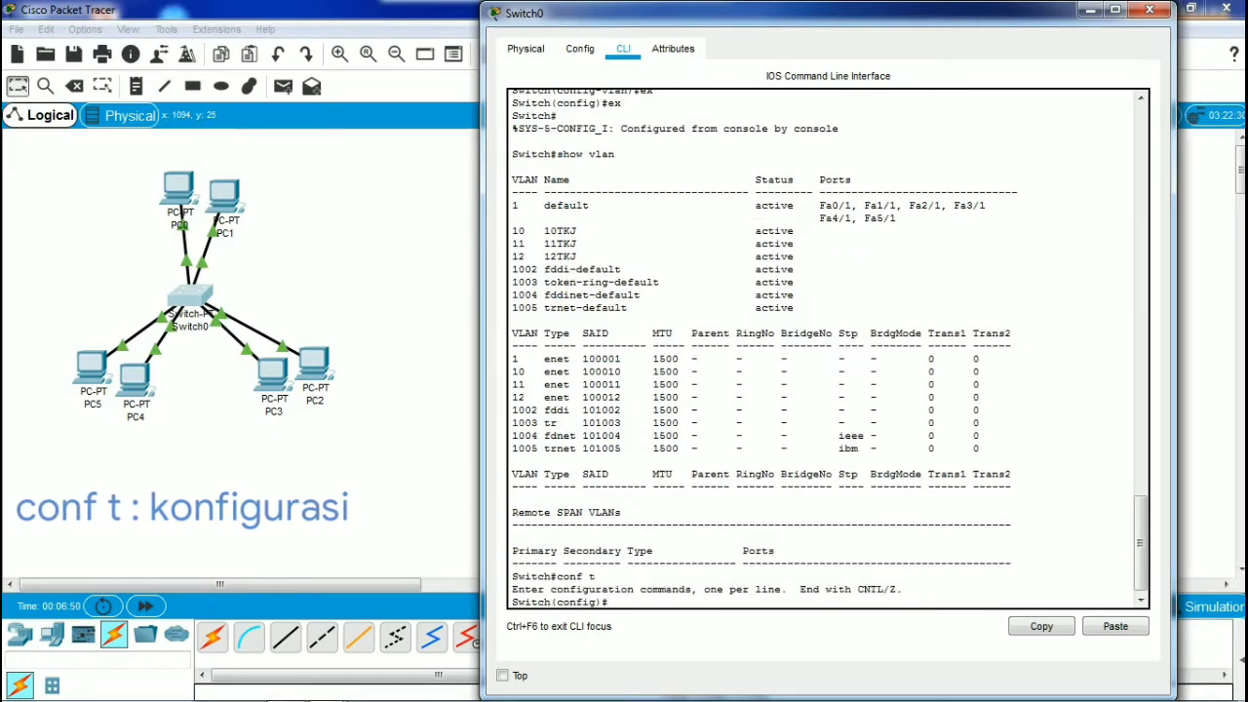
text(interface)
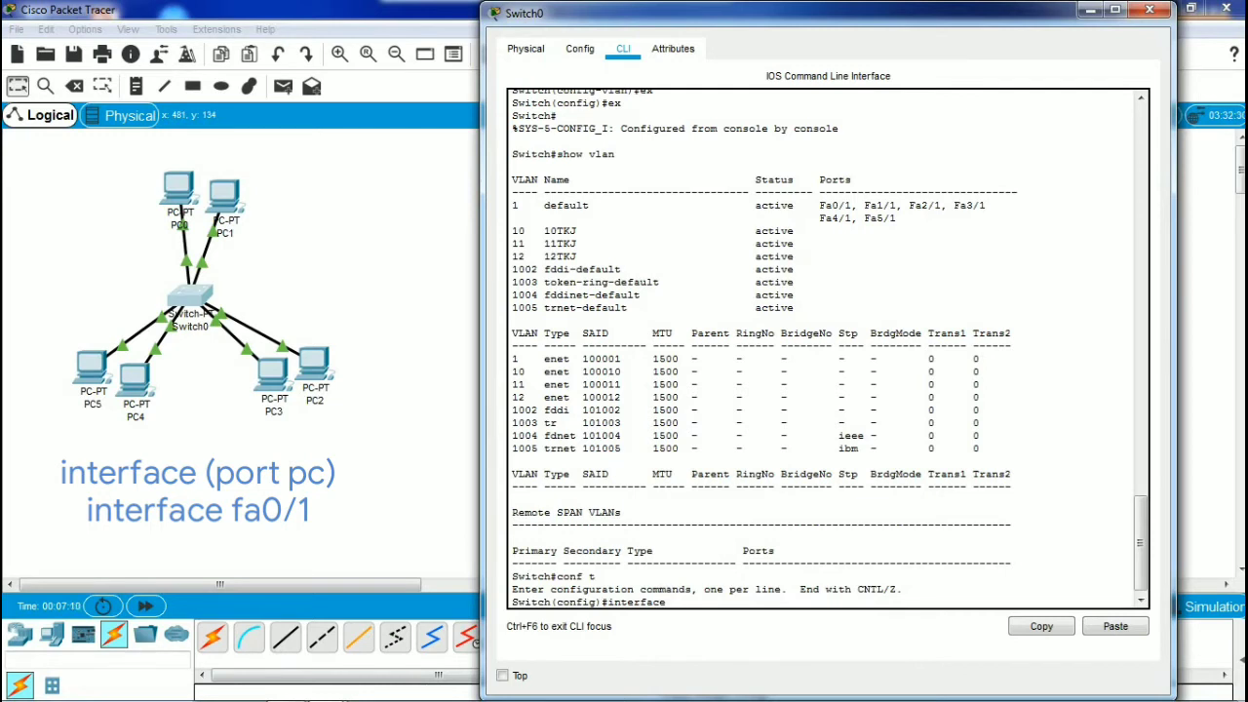
text(fa0/1)
key(Return)
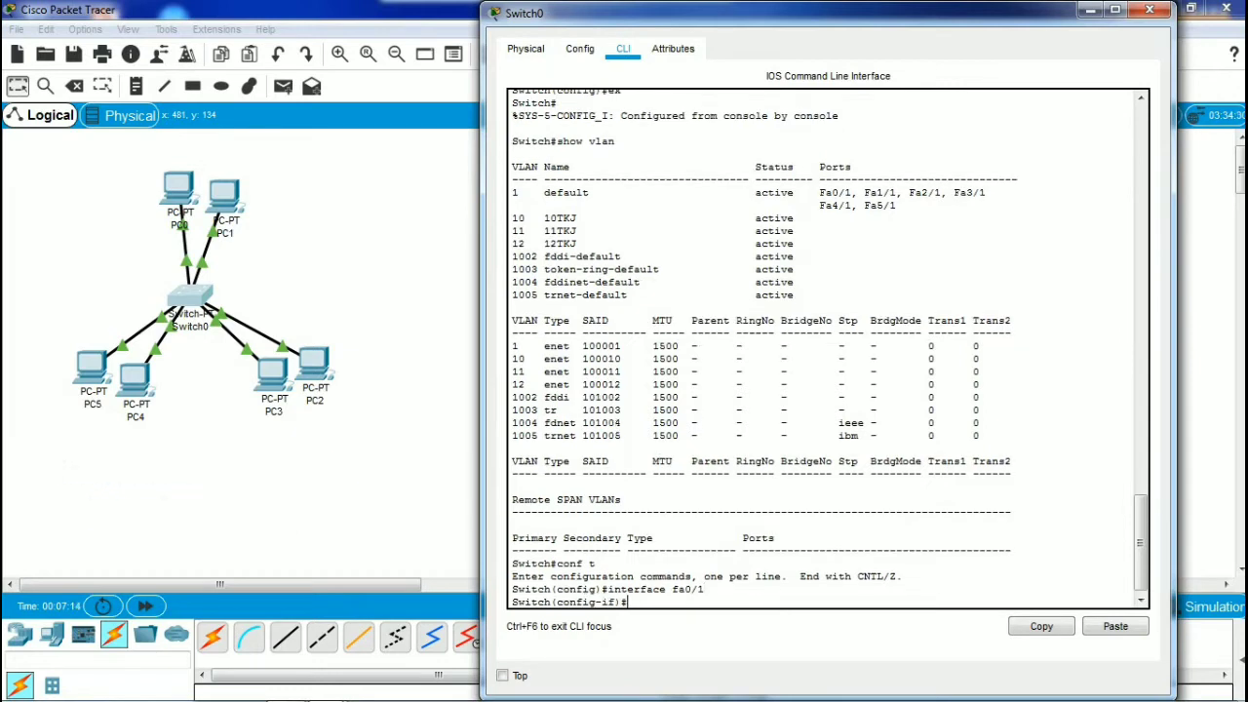
Set fa0/1 to switchport mode access, assign it to VLAN 10 and exit back to privileged mode
text(switchport mode acces)
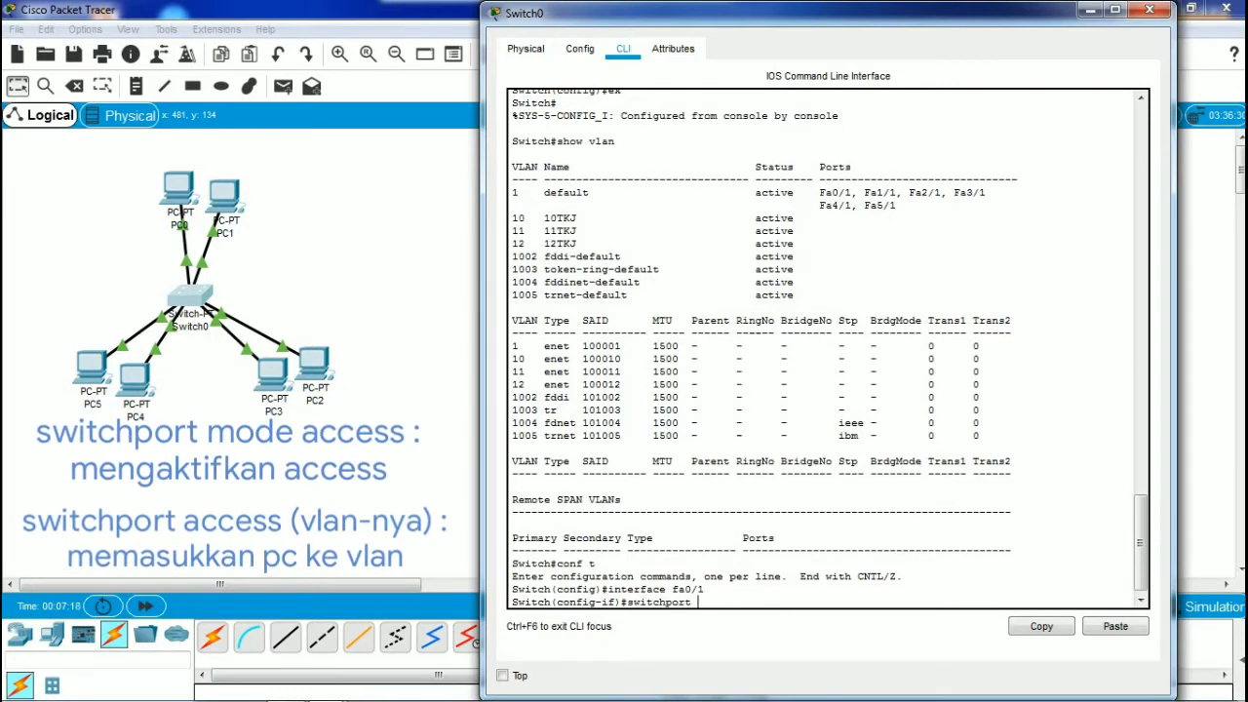
text(s)
key(Return)
text(switchport a)
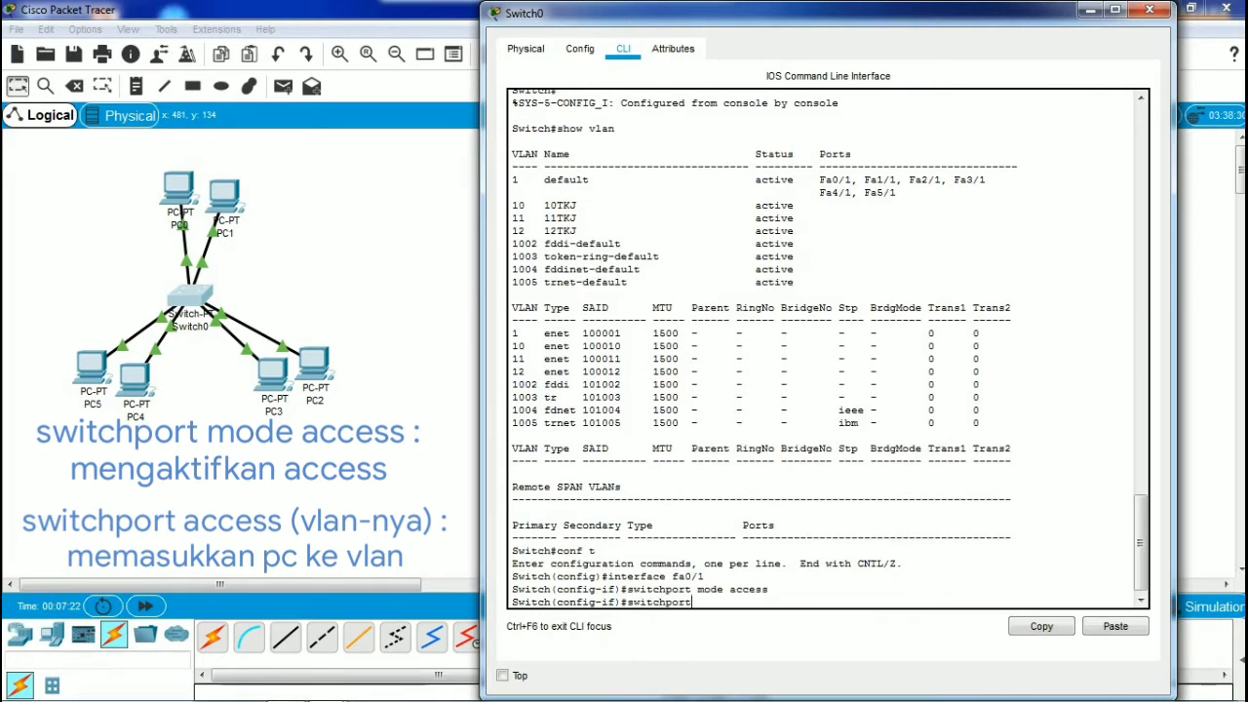
text(ccess vlan 10)
key(Return)
text(ex)
key(Return)
text(ex)
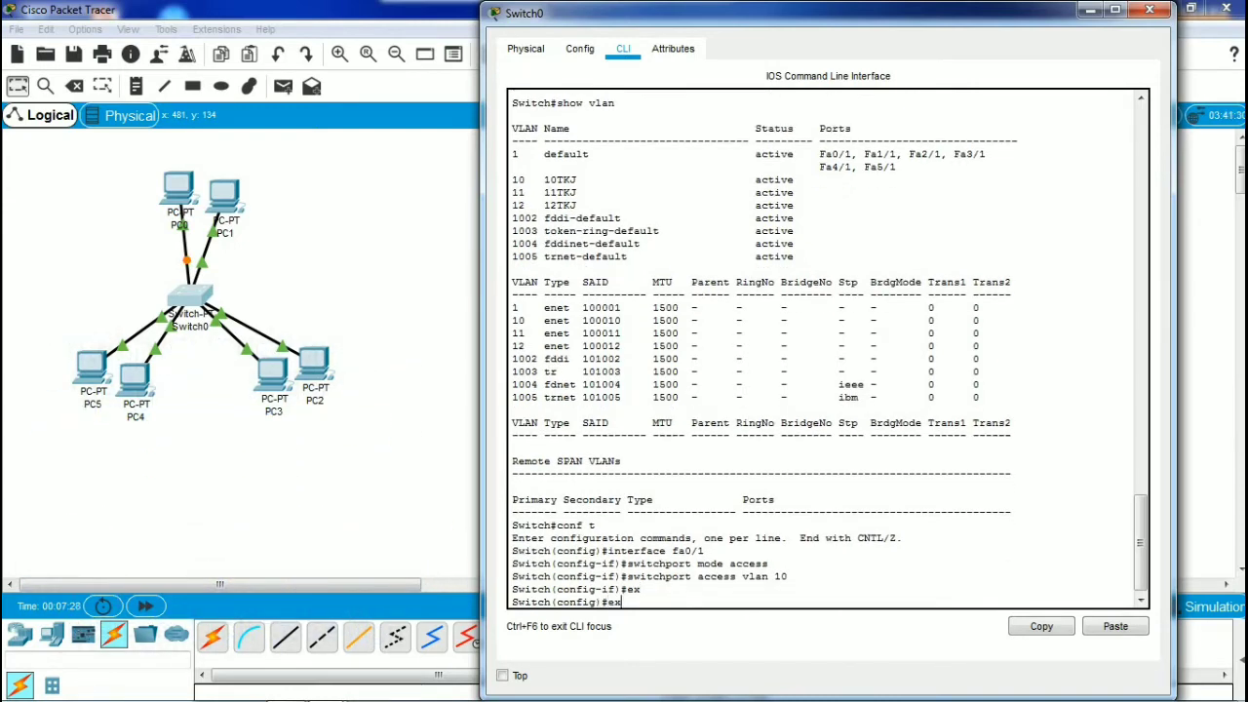
key(Return)
key(Return)
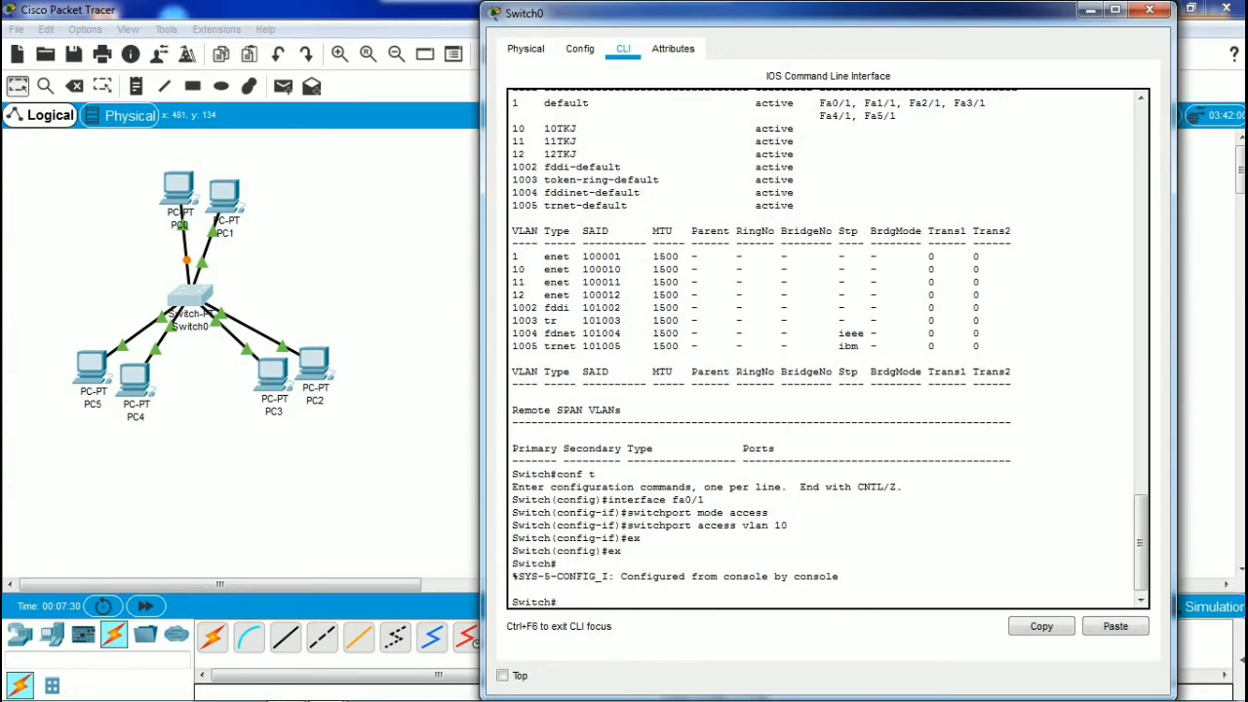
Display the VLAN table with show vlan and check the port assigned to VLAN 10
text(show vlan)
key(Return)
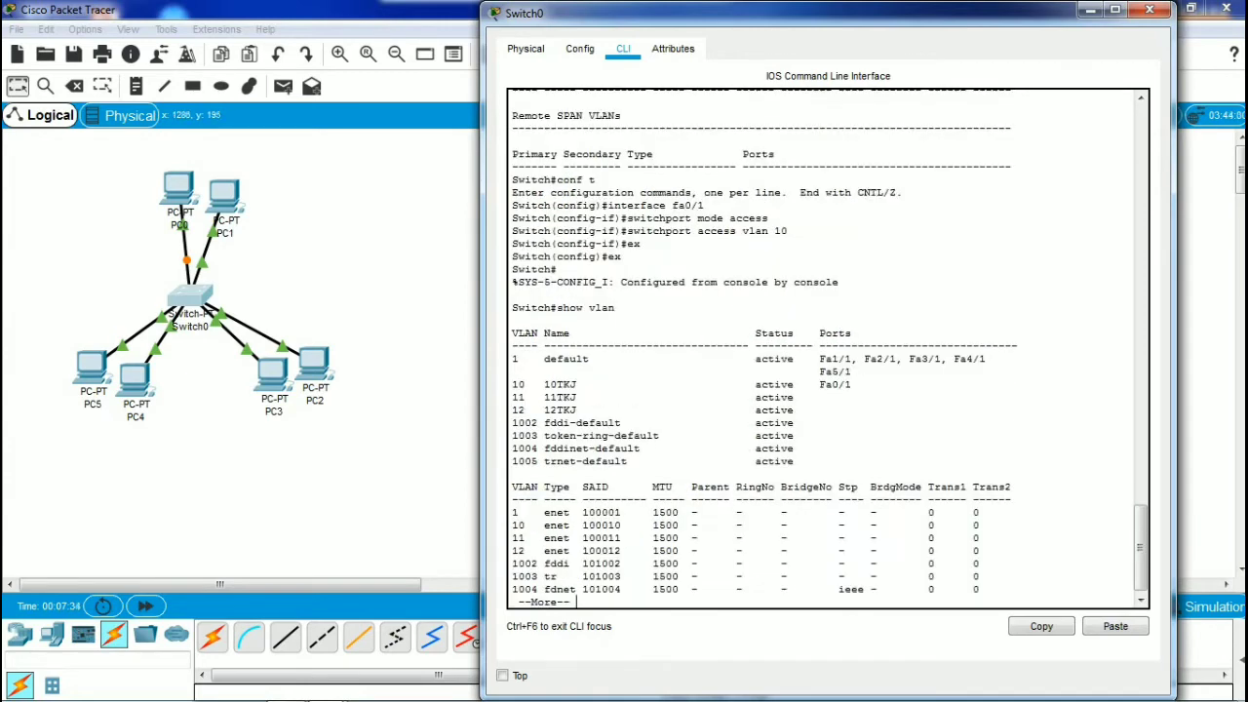
drag(852, 385, 814, 385)
drag(595, 385, 513, 385)
click(851, 385)
Compare the default VLAN and VLAN 10 ports with those in the earlier show vlan output
scroll(851, 386, up, 9)
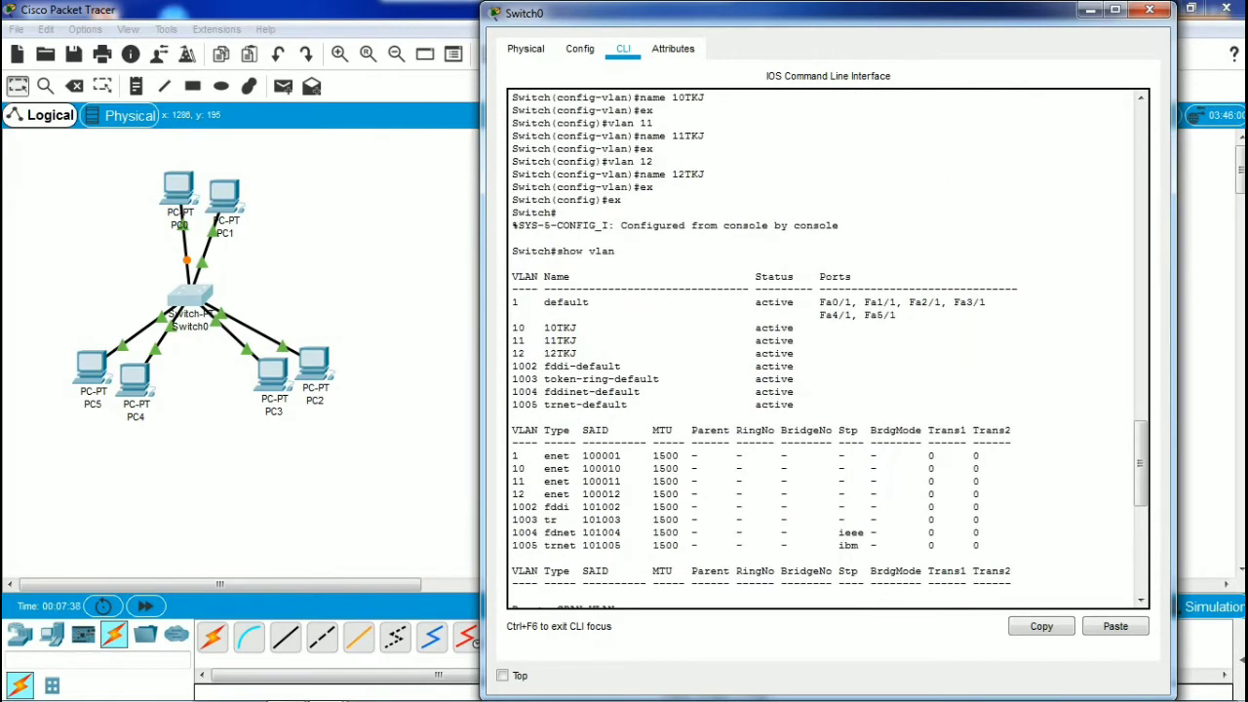
drag(856, 303, 575, 303)
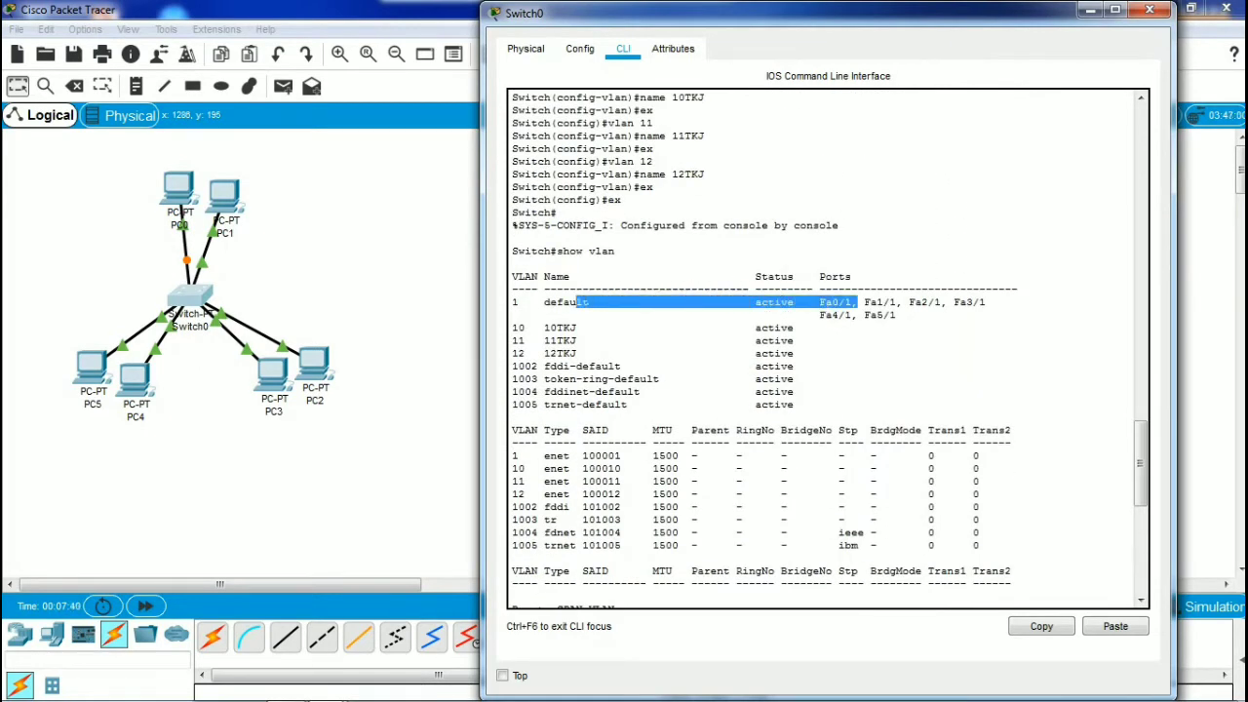
click(575, 341)
mouse_move(822, 340)
mouse_down()
mouse_move(582, 340)
mouse_move(821, 329)
mouse_up()
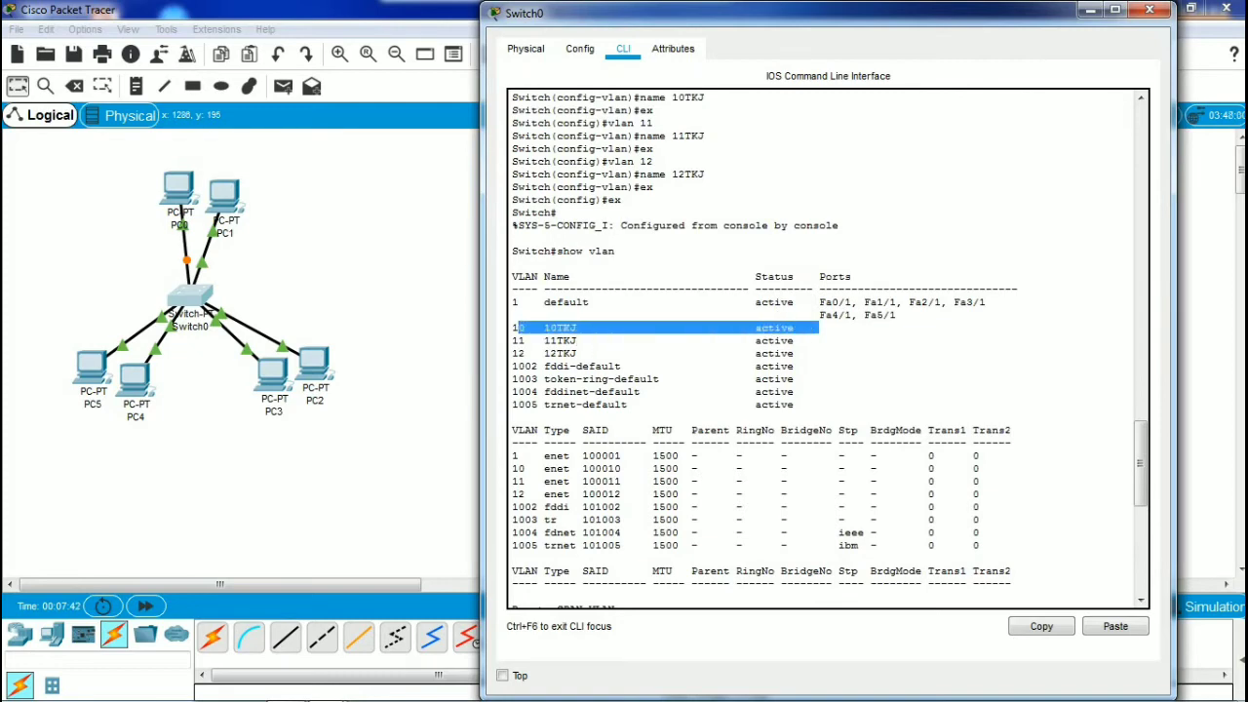
click(821, 340)
scroll(821, 341, down, 4)
scroll(820, 121, down, 5)
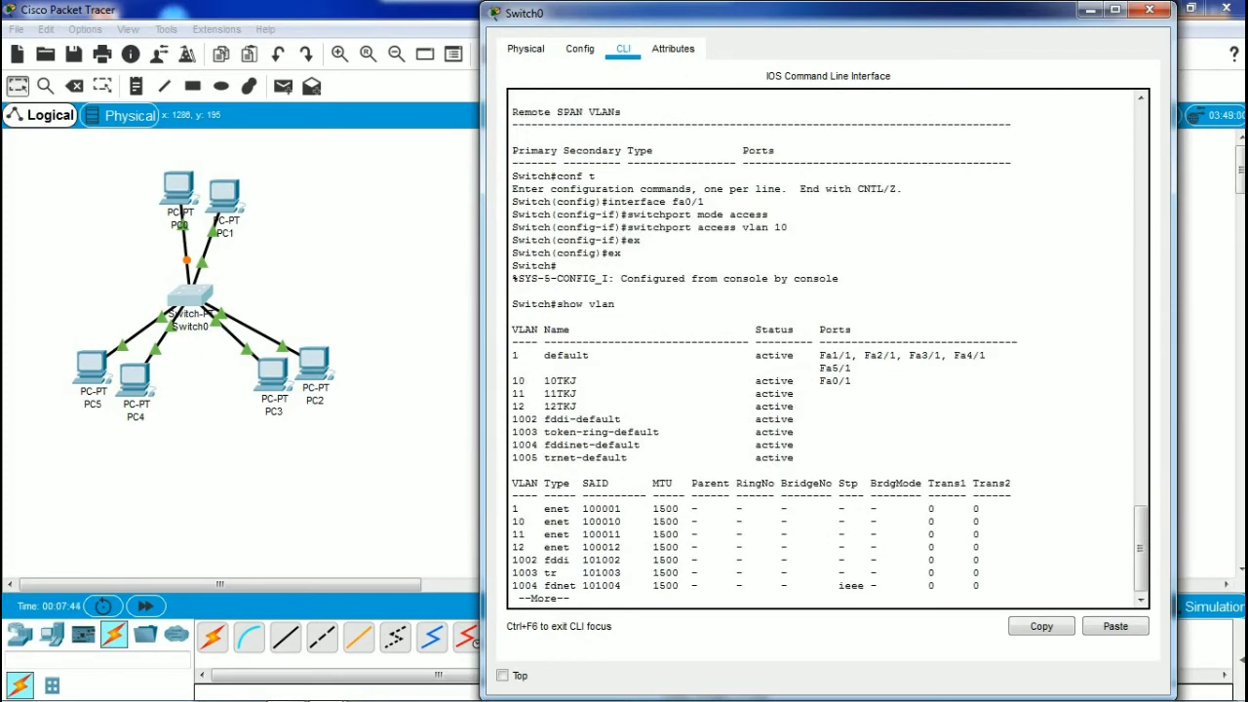
Page through the rest of the latest VLAN table to get back to the privileged prompt
key(Return)
key(Return)
key(Return)
key(Return)
key(Return)
key(Return)
key(Return)
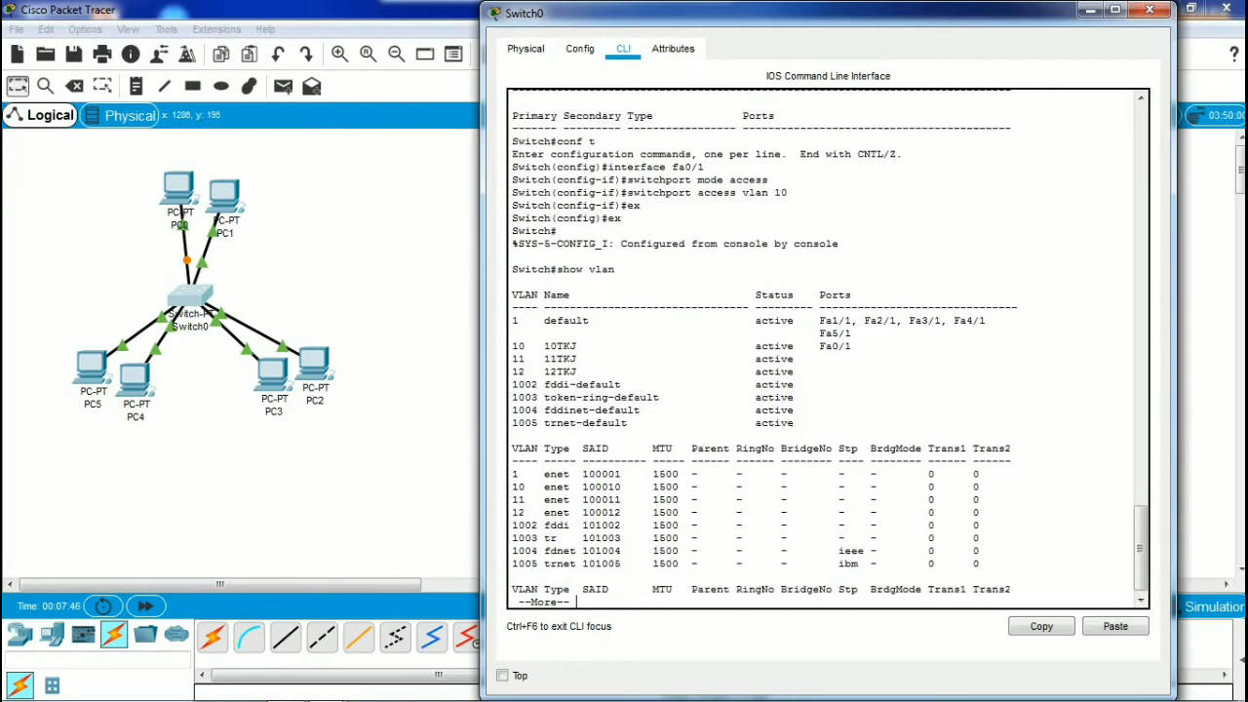
key(Return)
key(Return)
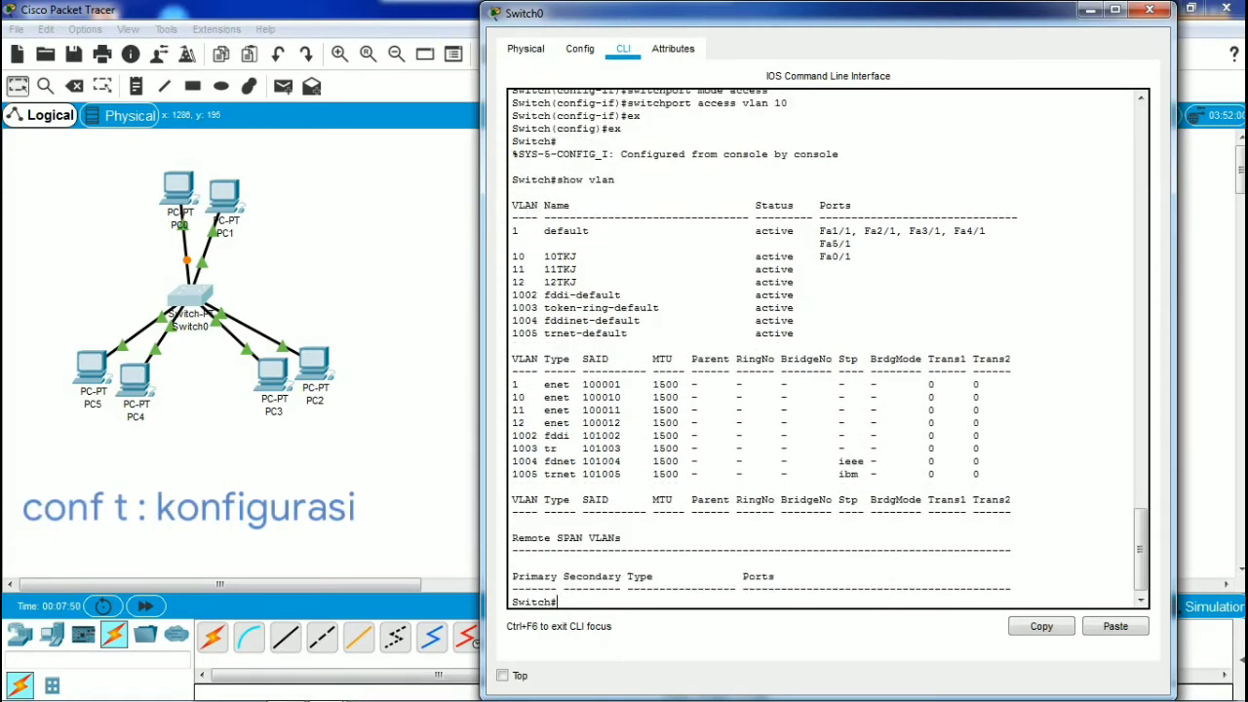
Enter global configuration mode with conf t and open interface fa1/1 for configuration
text(conf t)
key(Return)
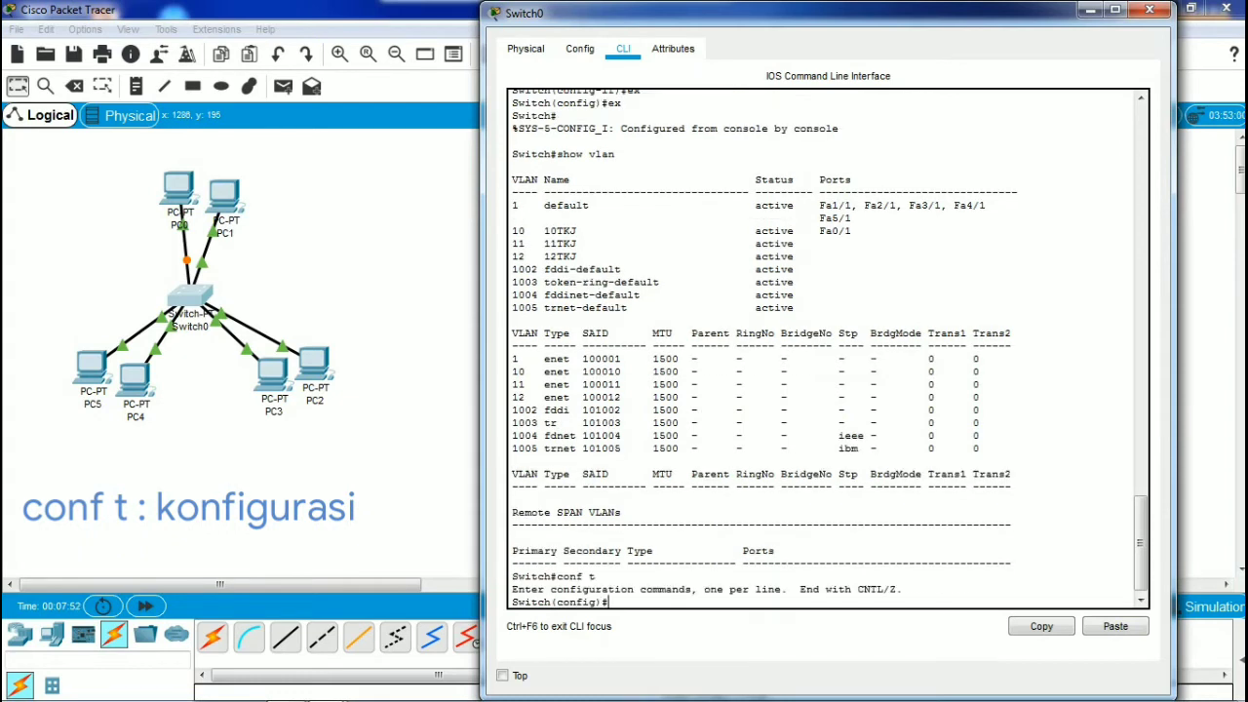
text(interfa)
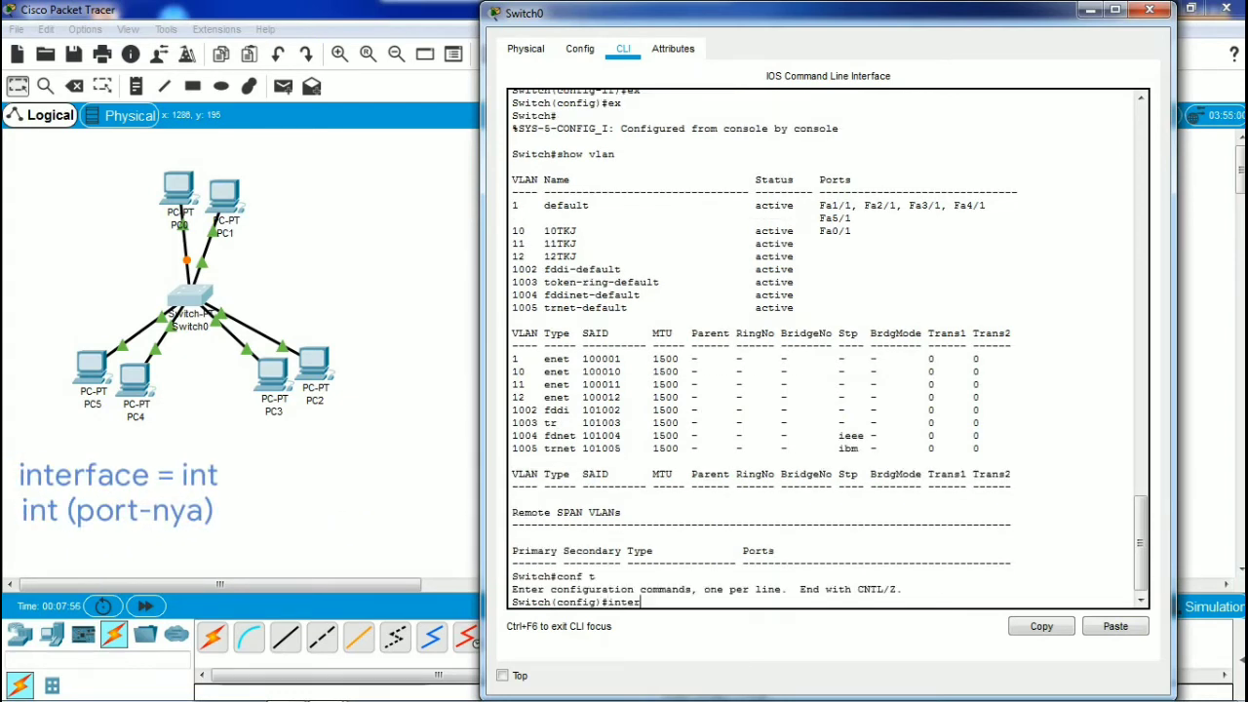
key(BackSpace)
key(BackSpace)
key(BackSpace)
key(BackSpace)
text(fa1/1)
key(Return)
Set fa1/1 to switchport mode access, assign it to VLAN 10 and exit the interface
text(swit)
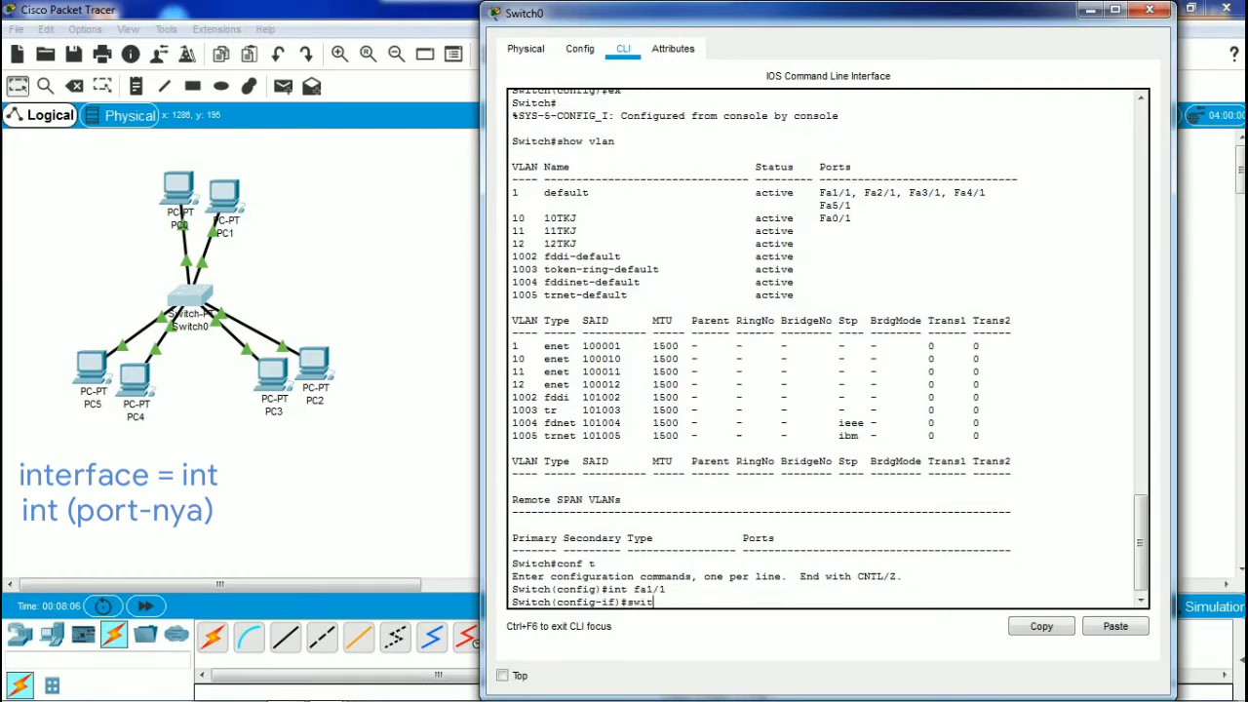
text(chport mode access)
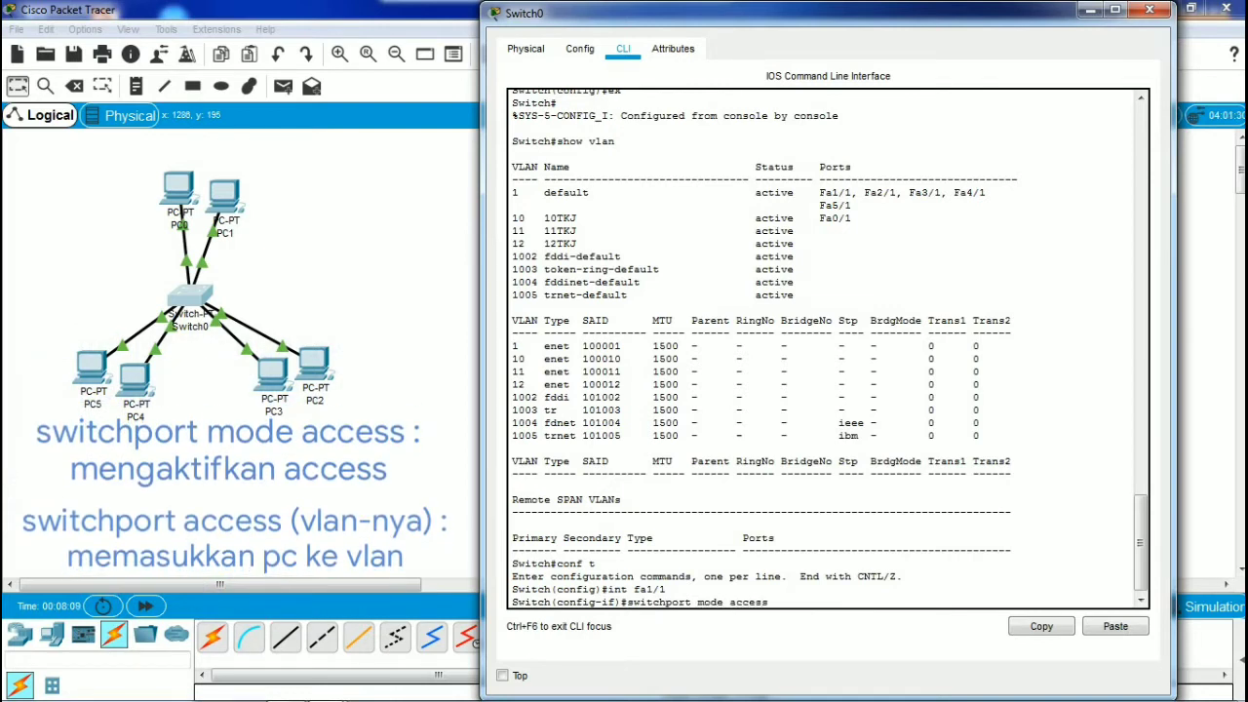
key(Return)
text(sw)
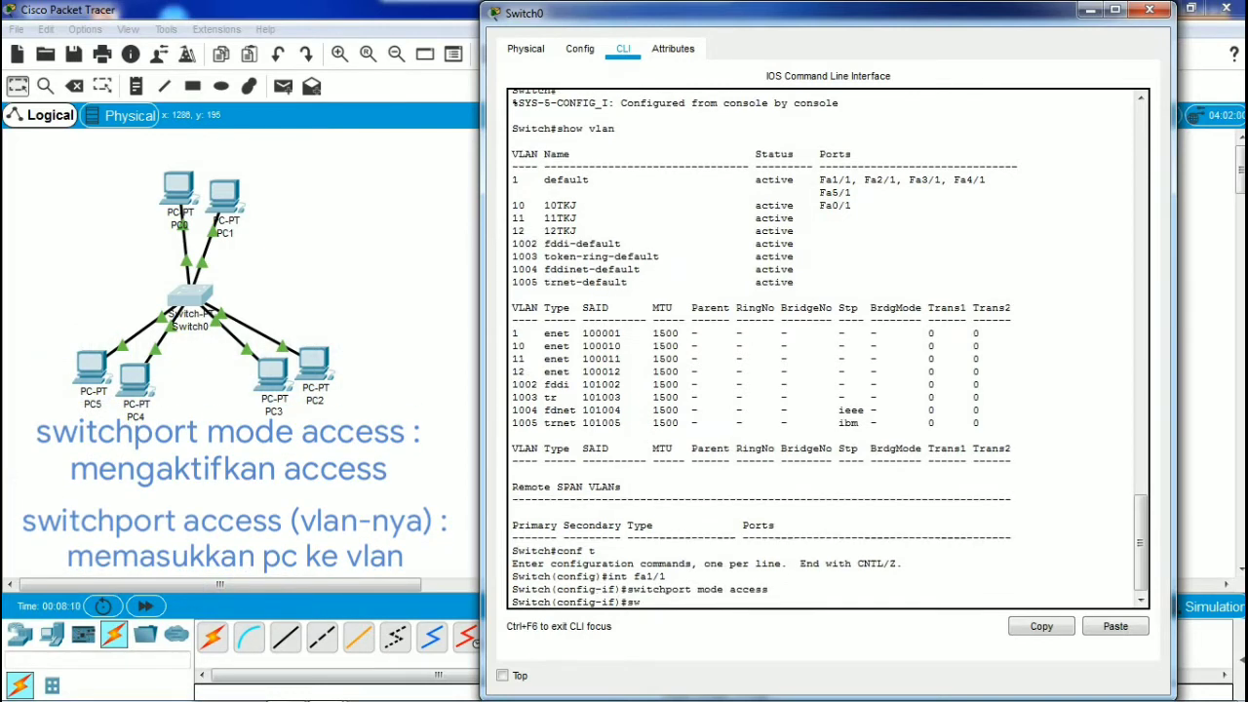
text(itchport access vlan 10)
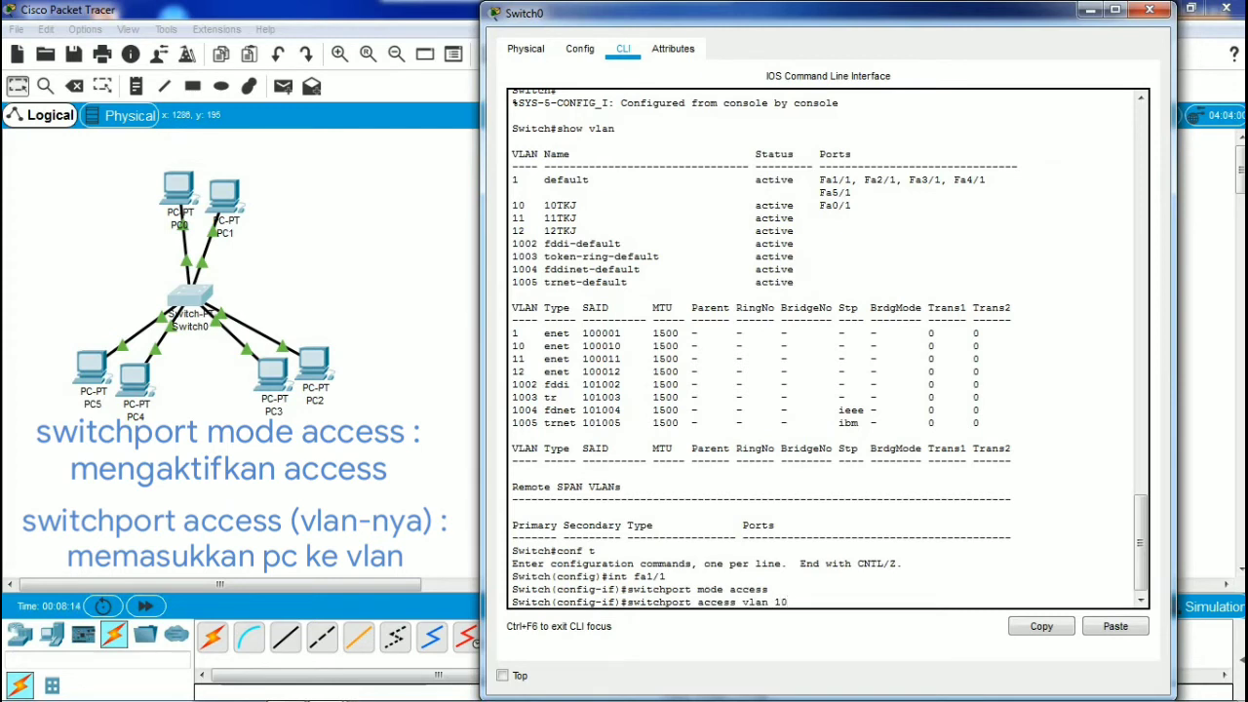
key(Return)
text(ex)
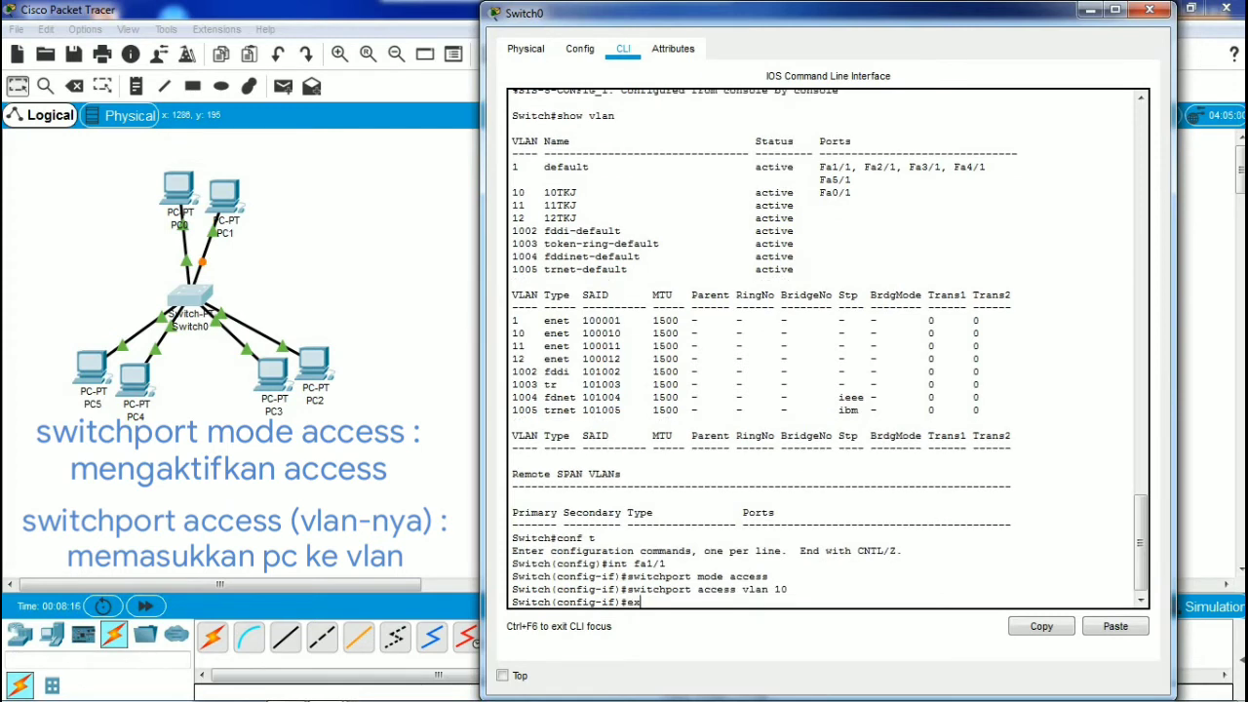
key(Return)
Configure interface fa2/1 with switchport mode access, assign it to VLAN 11 and exit the interface
text(int fa)
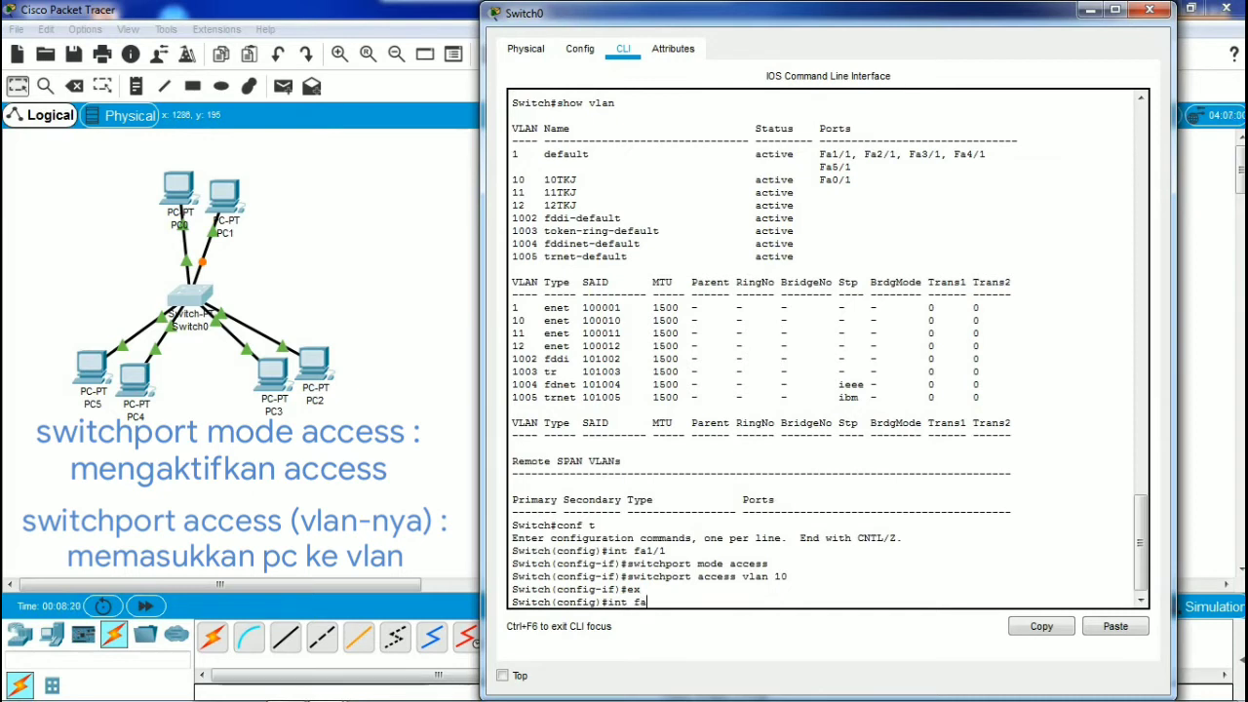
text(2/1)
key(Return)
text(sw)
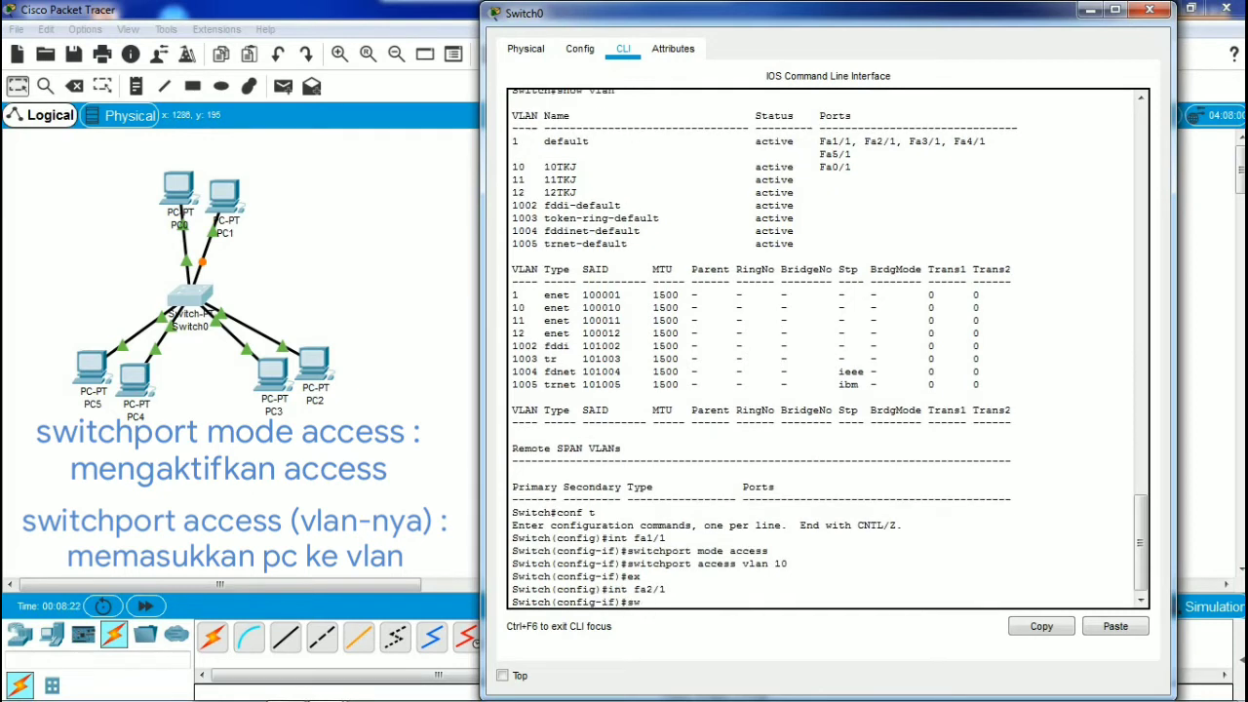
text(itchport )
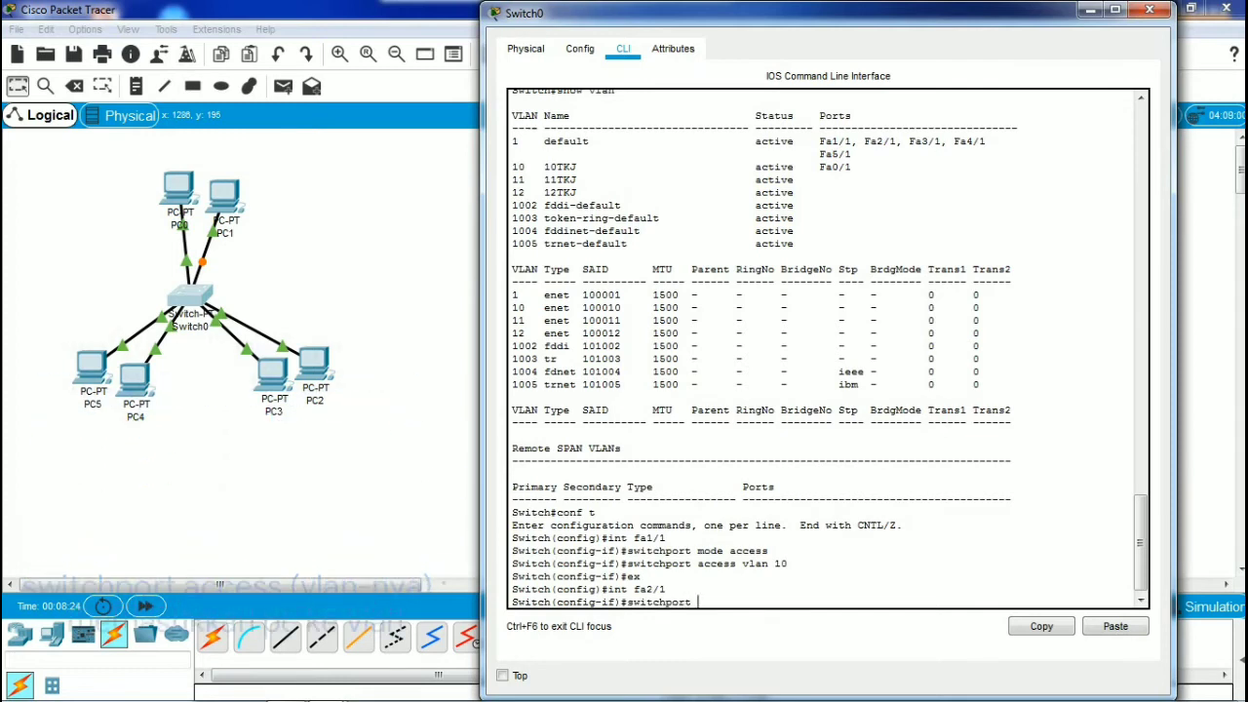
text(mode access)
key(Return)
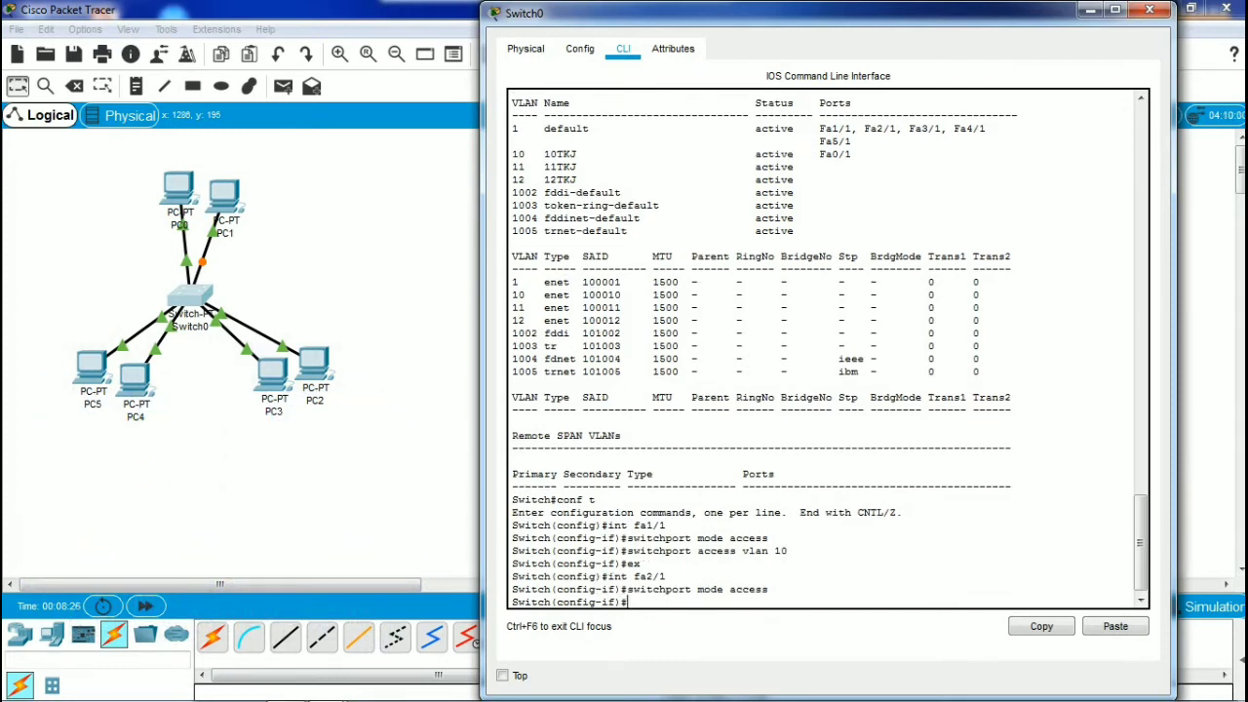
text(switchport access vlan 11)
key(Return)
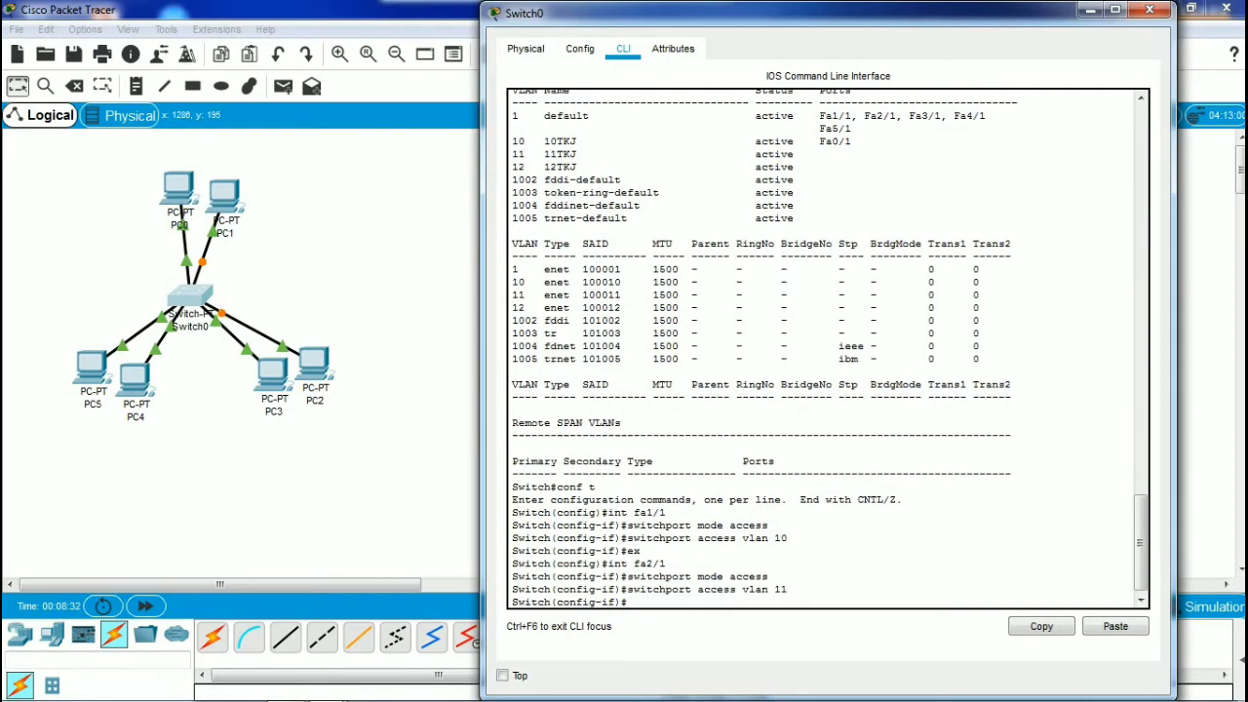
text(ex)
key(Return)
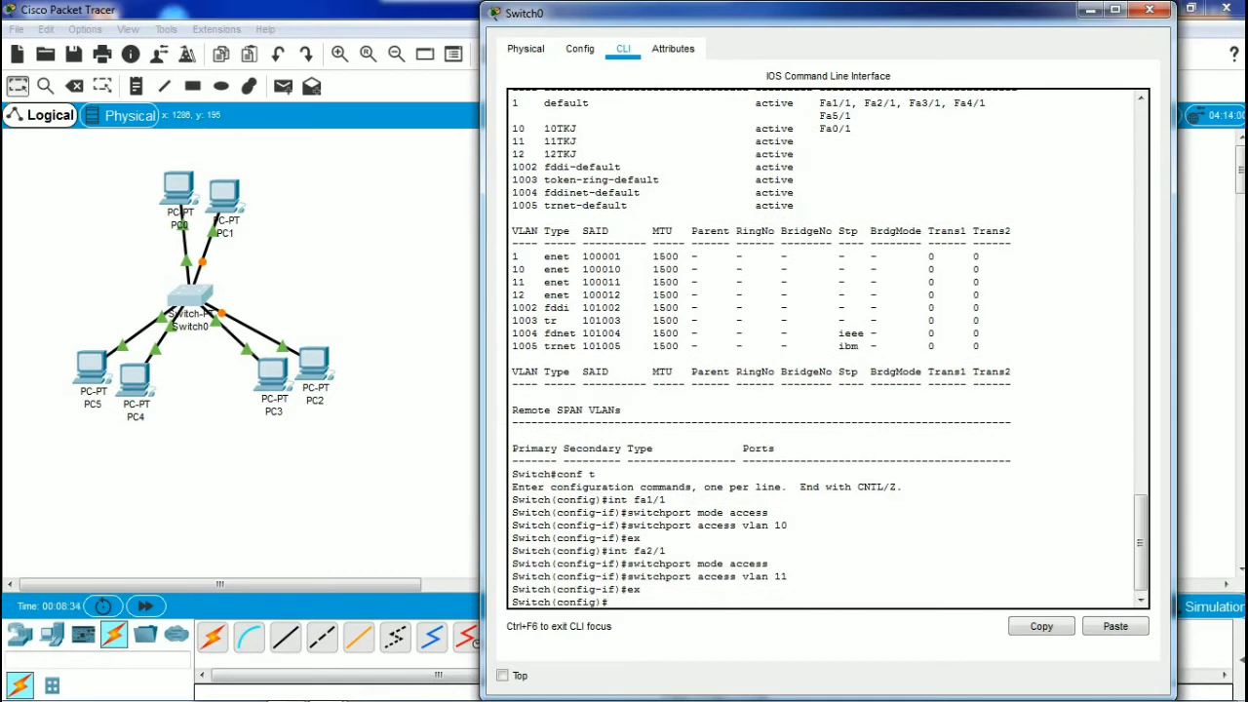
Configure interface fa3/1 with switchport mode access, assign it to VLAN 11 and exit the interface
text(int fa3/1)
key(Return)
text(s)
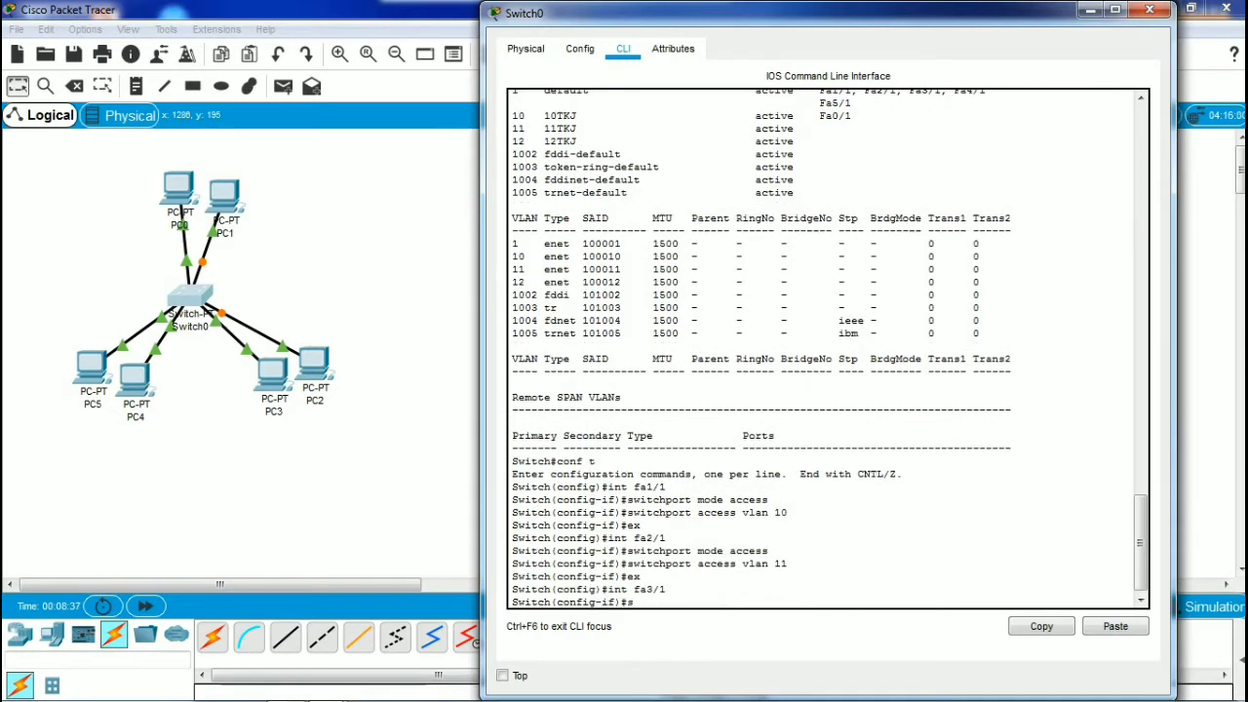
text(witchport mode access)
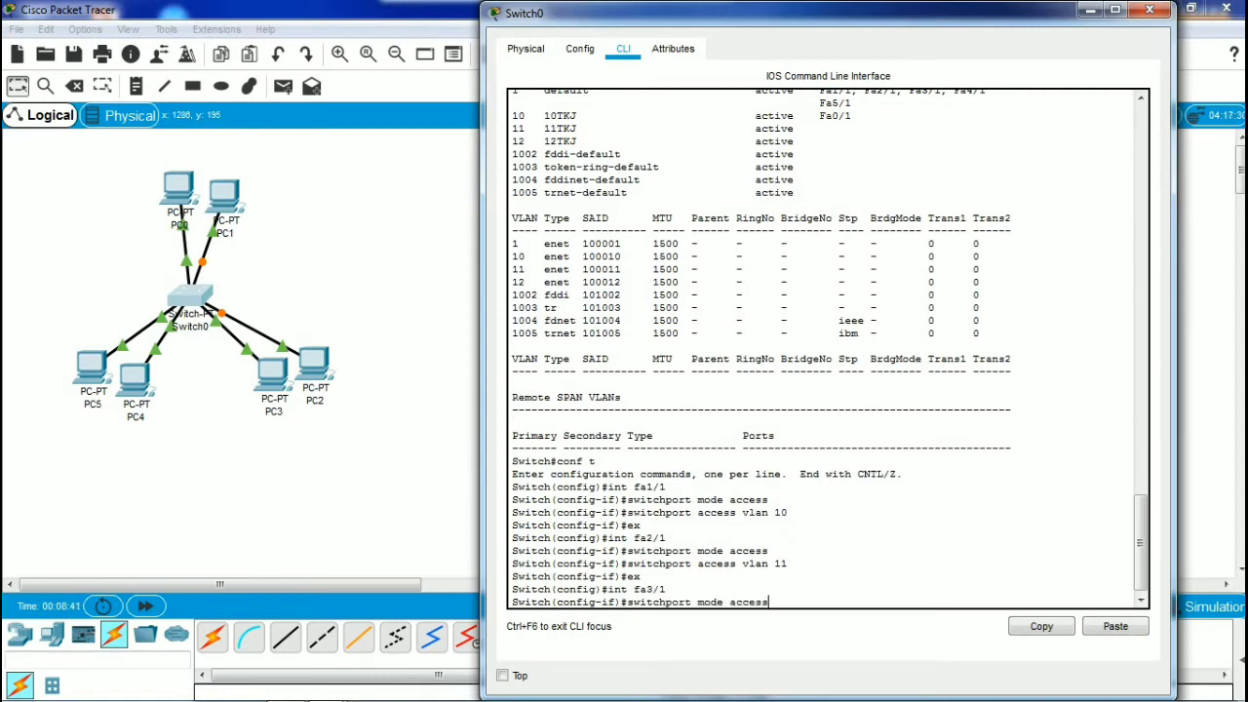
key(Return)
text(switchp)
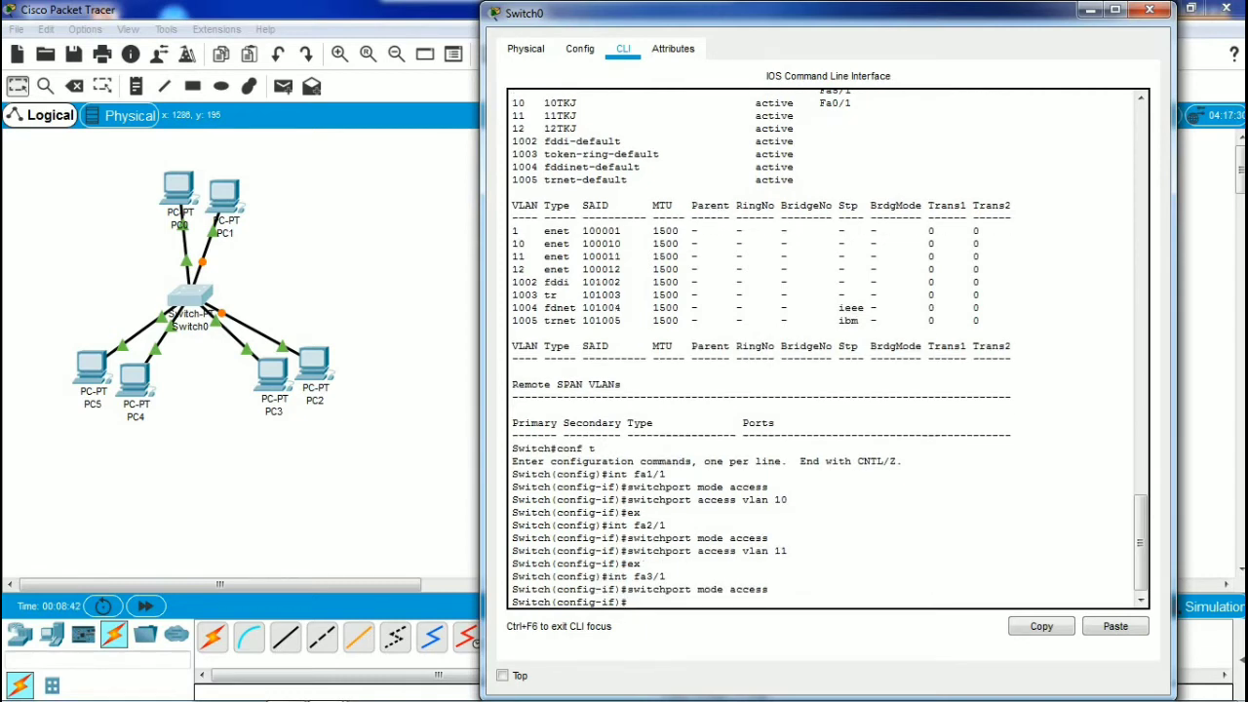
text(ort access vlan)
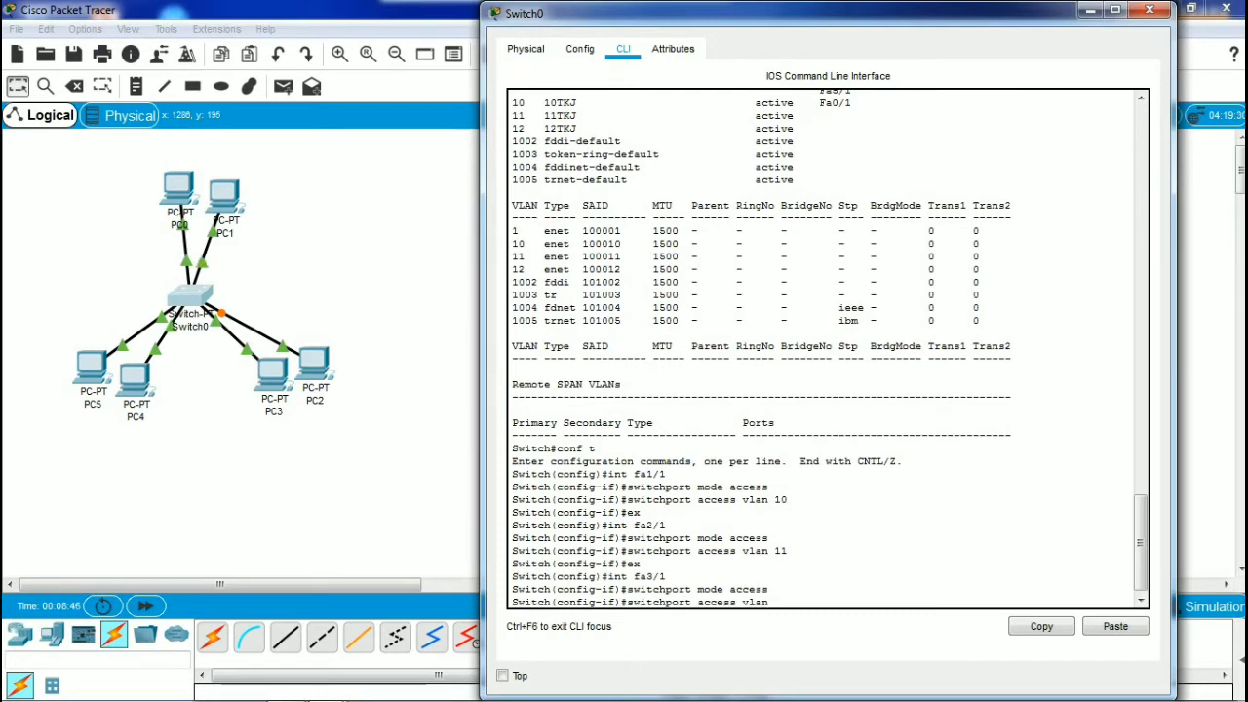
text( 11)
key(Return)
text(ex)
key(Return)
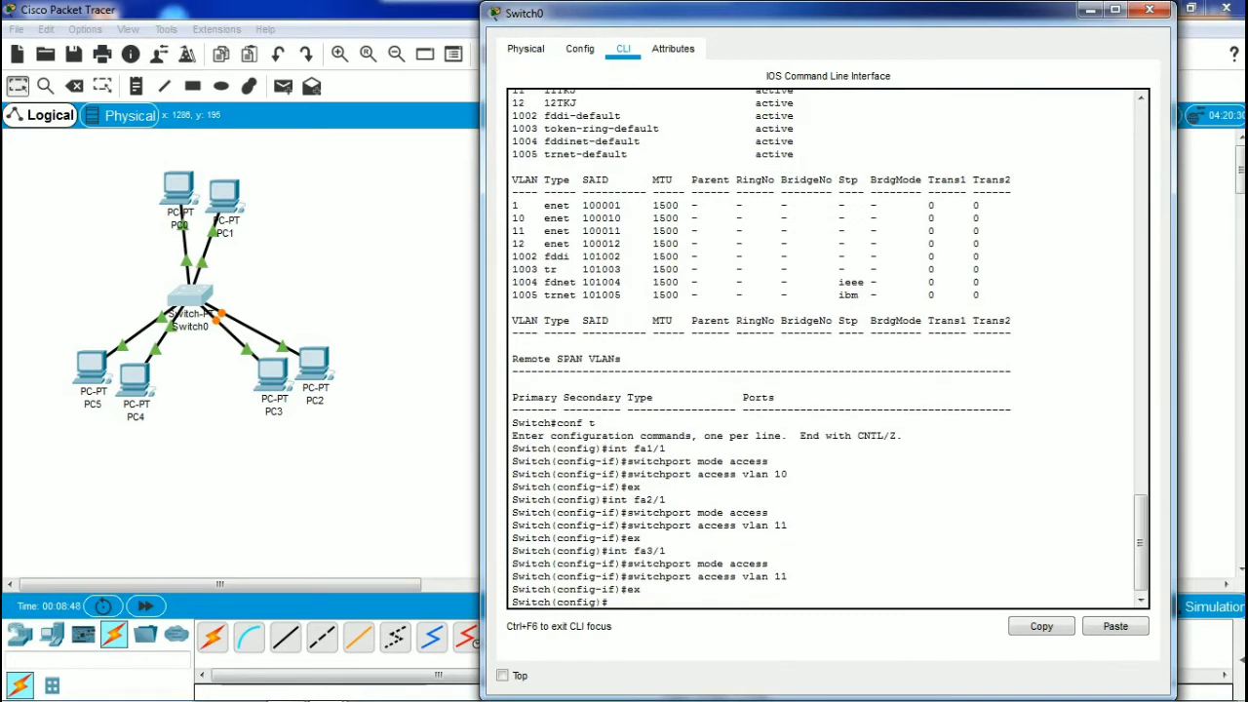
Configure interface fa4/1 with switchport mode access, assign it to VLAN 12 and exit the interface
text(int fa4/1)
key(Return)
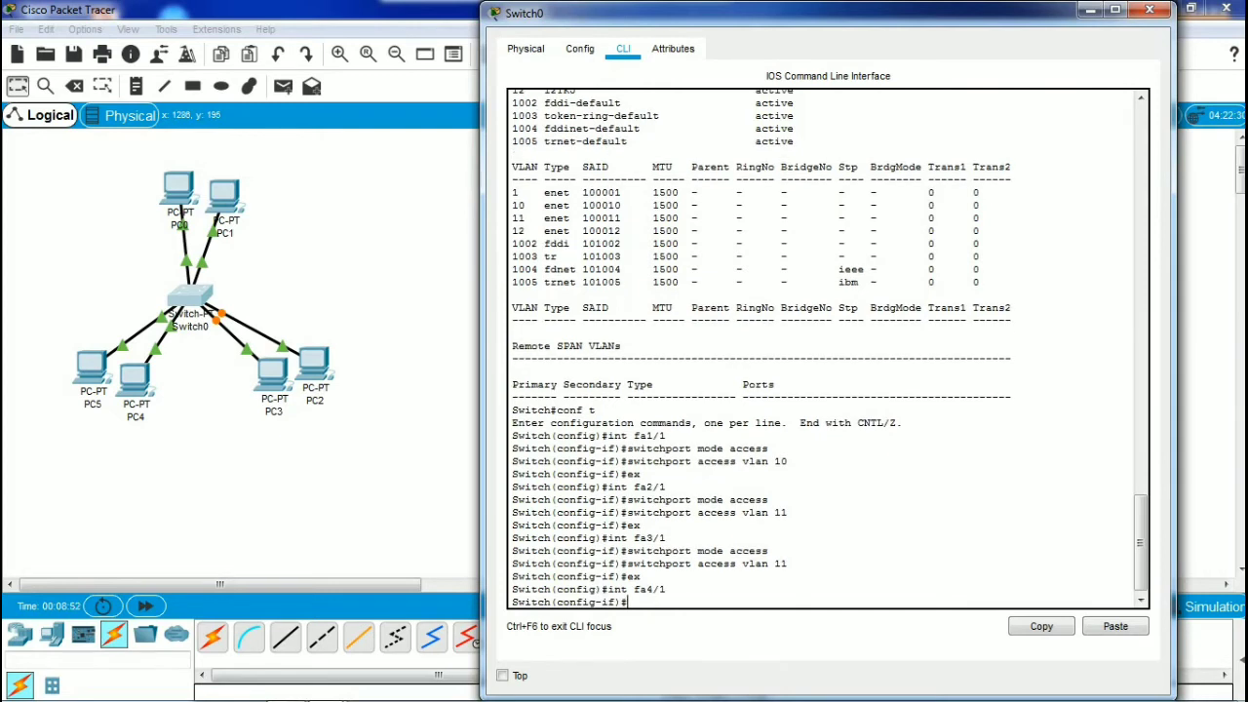
text(switchport)
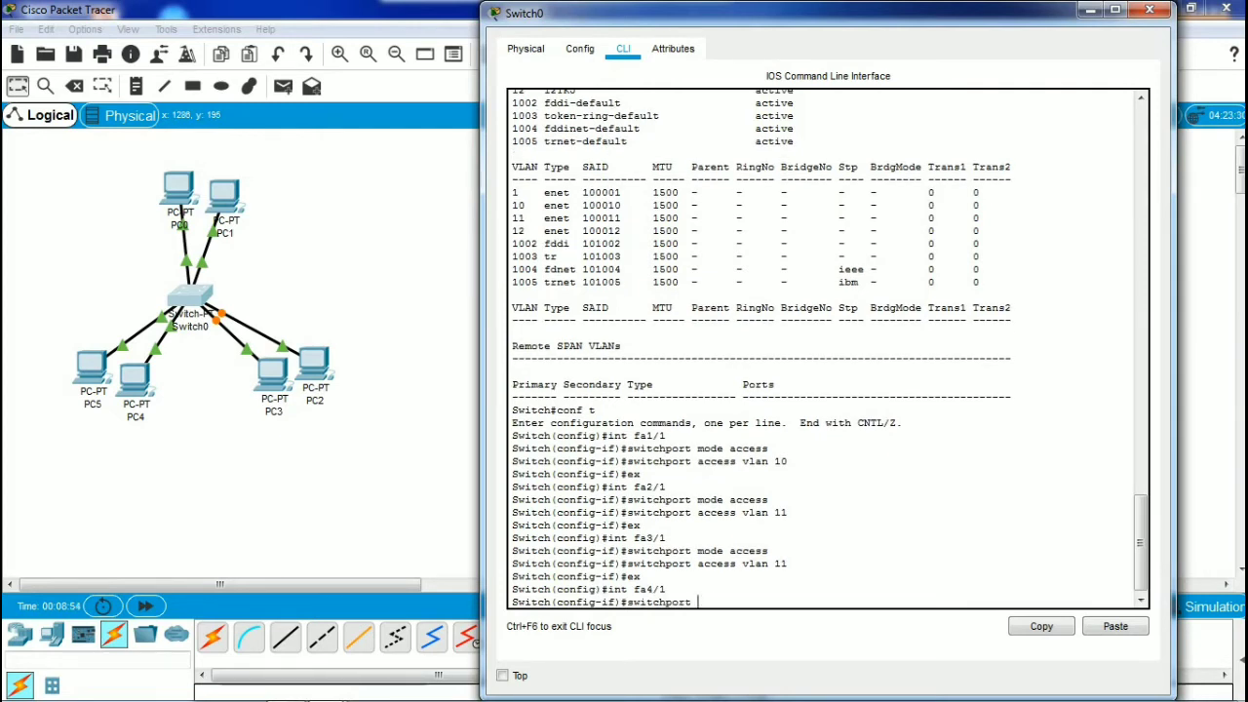
text( mode access)
key(Return)
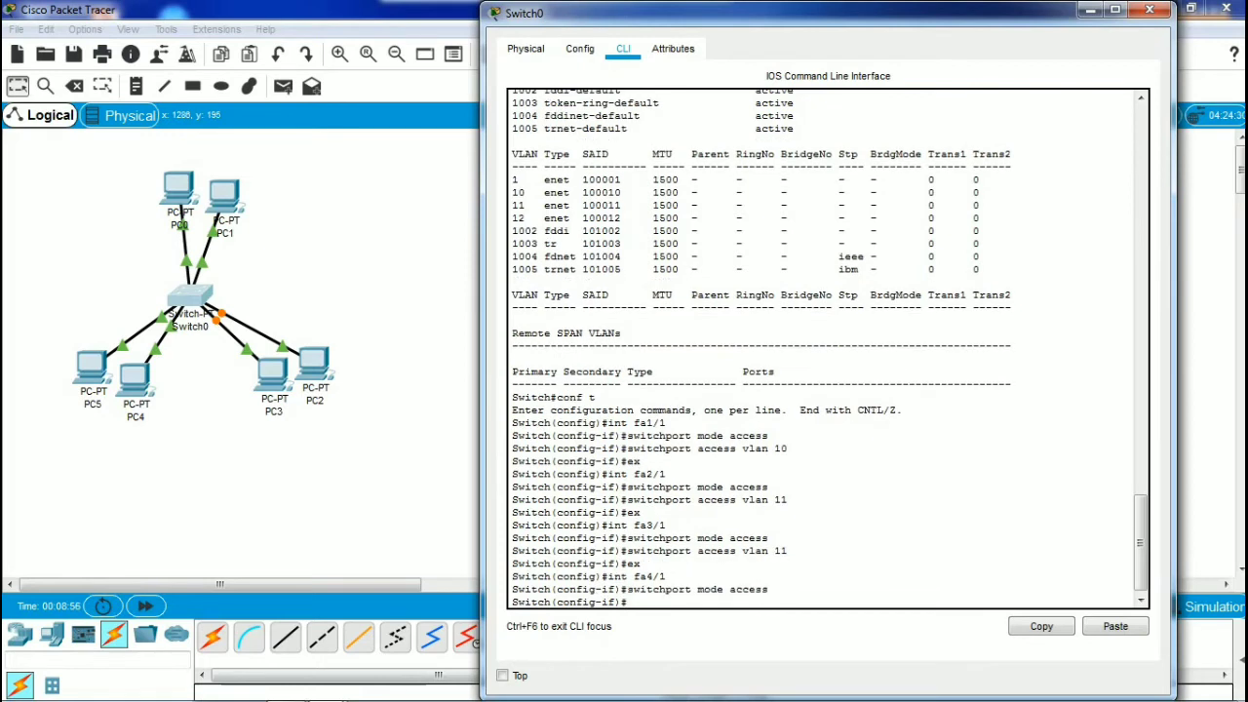
text(switchport acce)
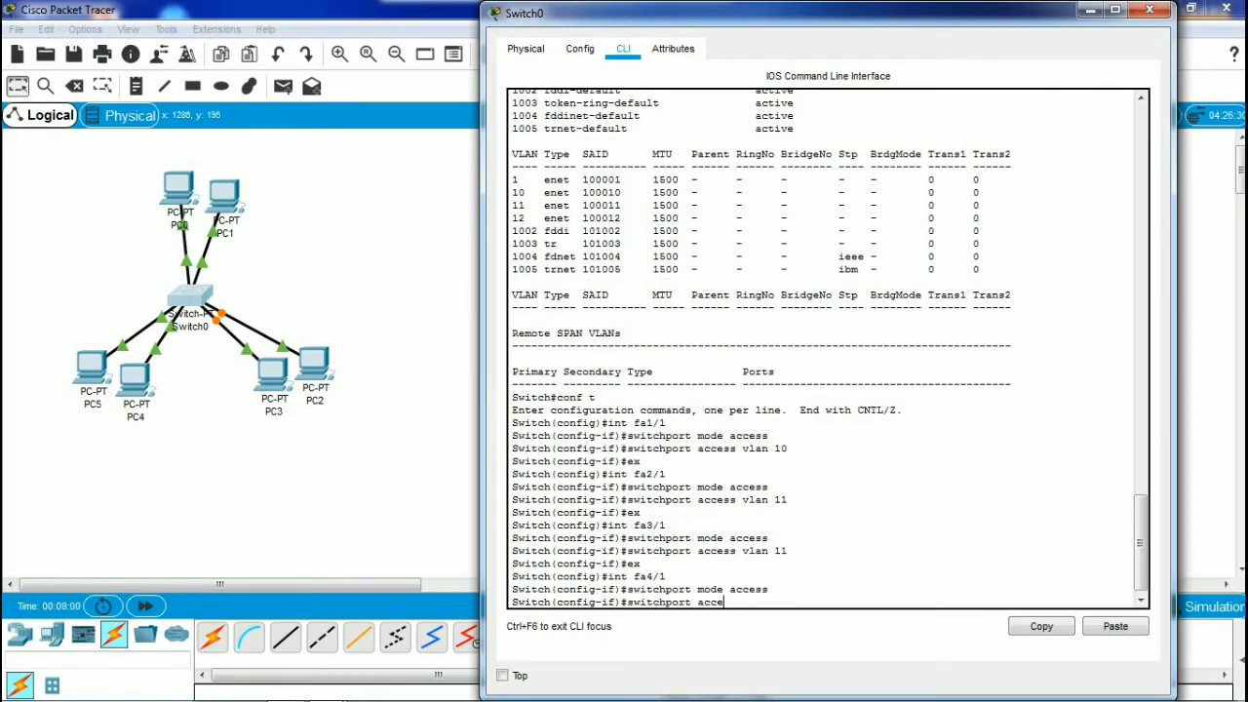
text(ss vlan 12)
key(Return)
text(ex)
key(Return)
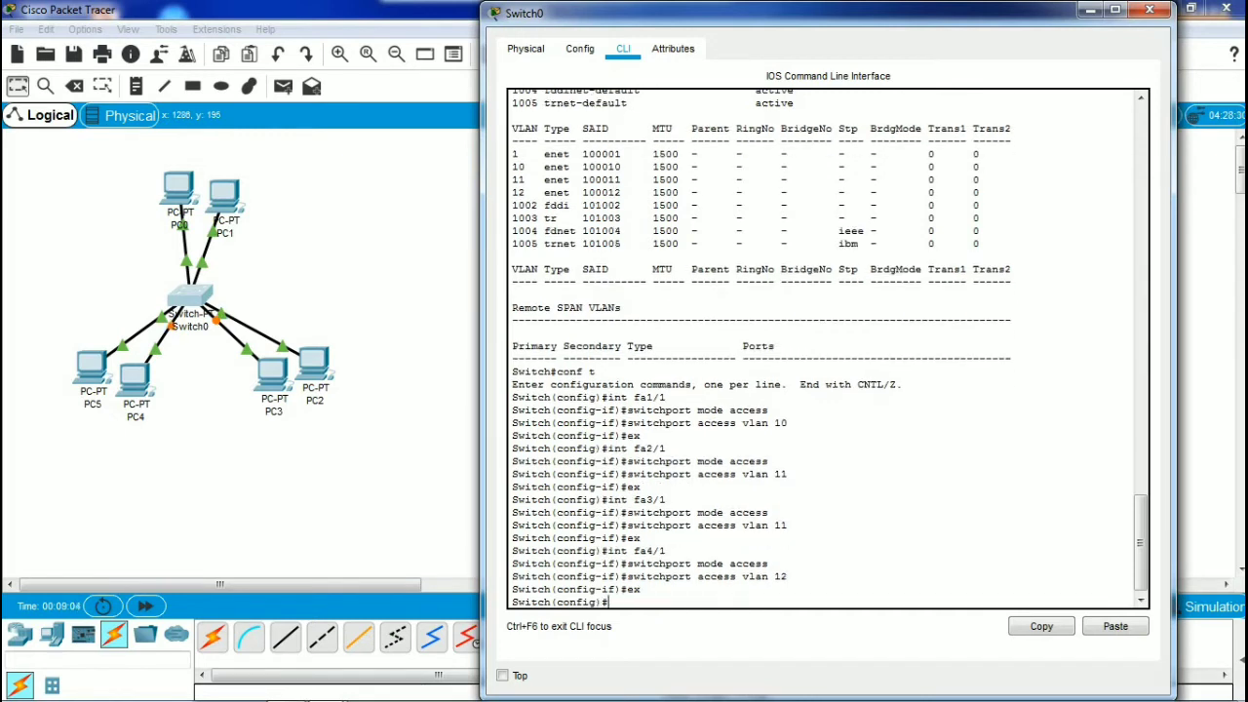
Configure interface fa5/1 with switchport mode access in VLAN 12 and exit back to the privileged prompt
text(int fa5/1)
key(Return)
text(s)
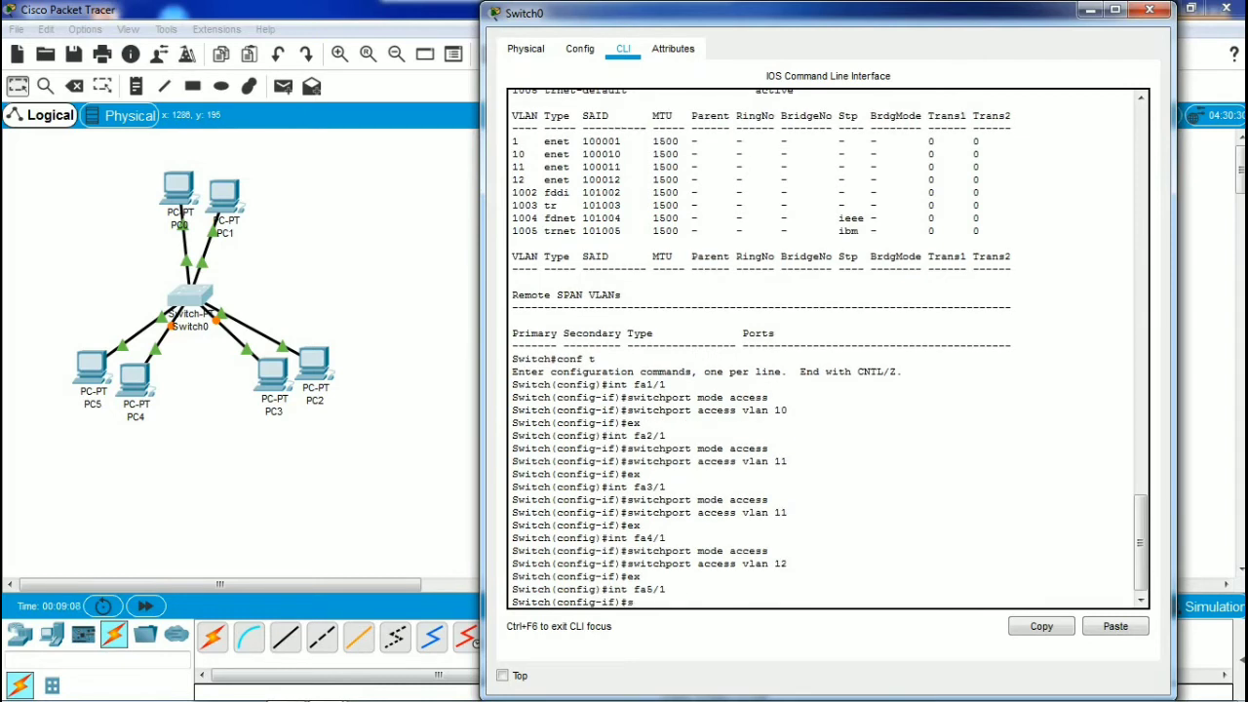
text(witchport mode access)
key(Return)
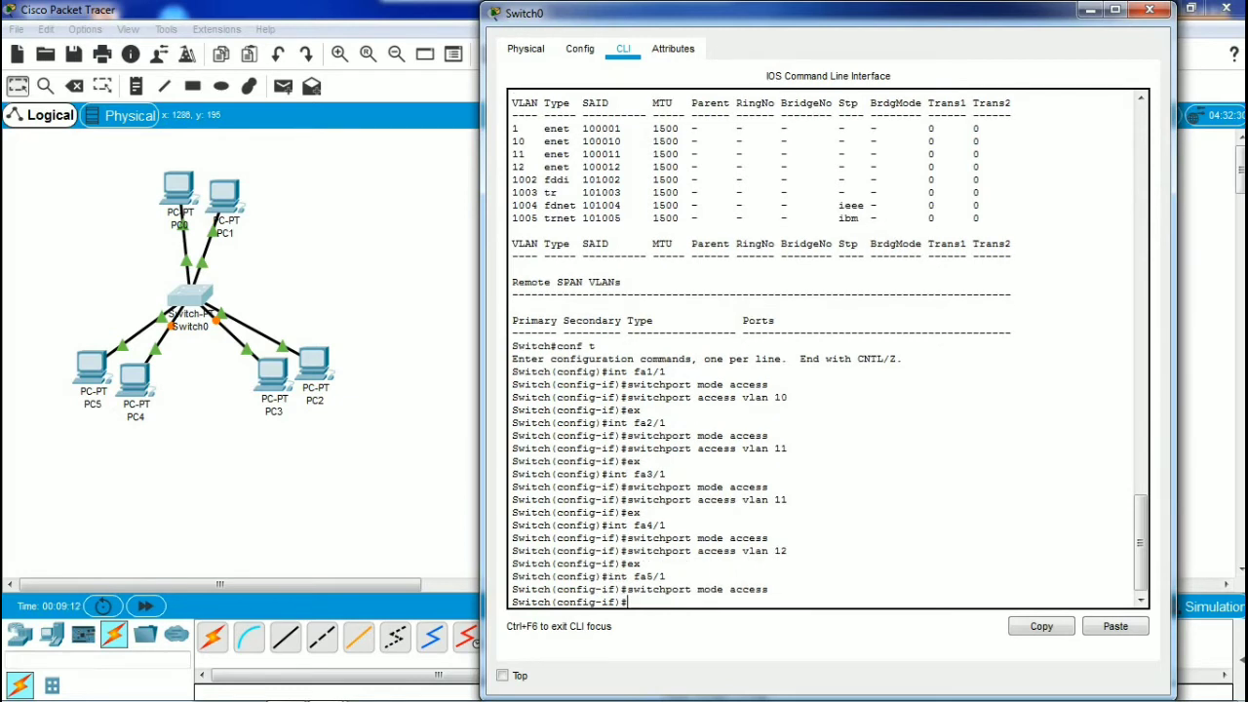
text(switchport access vlan 12)
key(Return)
text(ex)
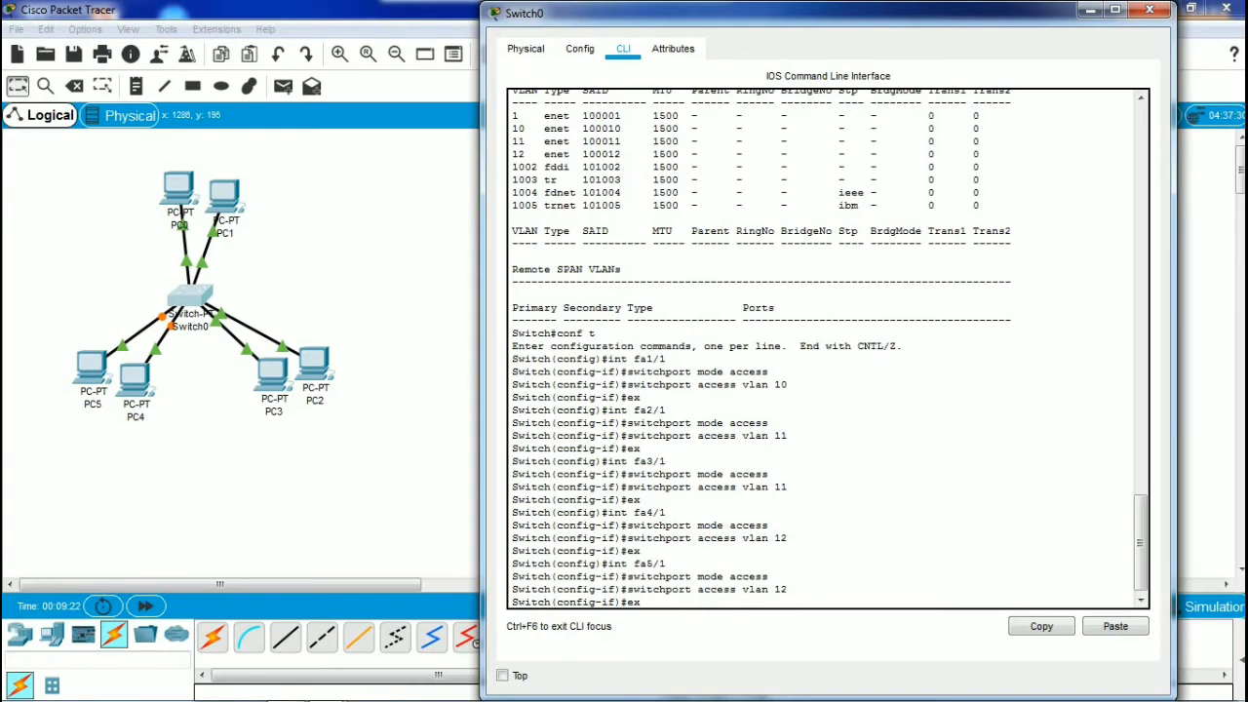
key(Return)
text(ex)
key(Return)
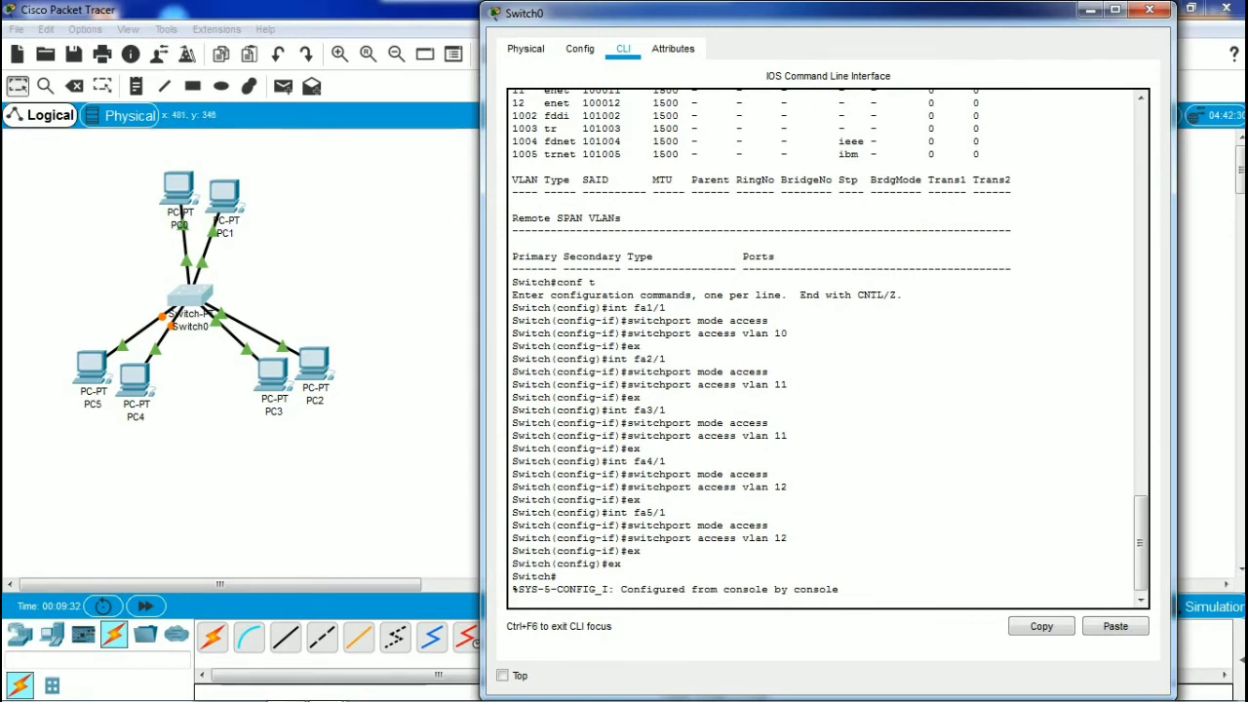
key(Return)
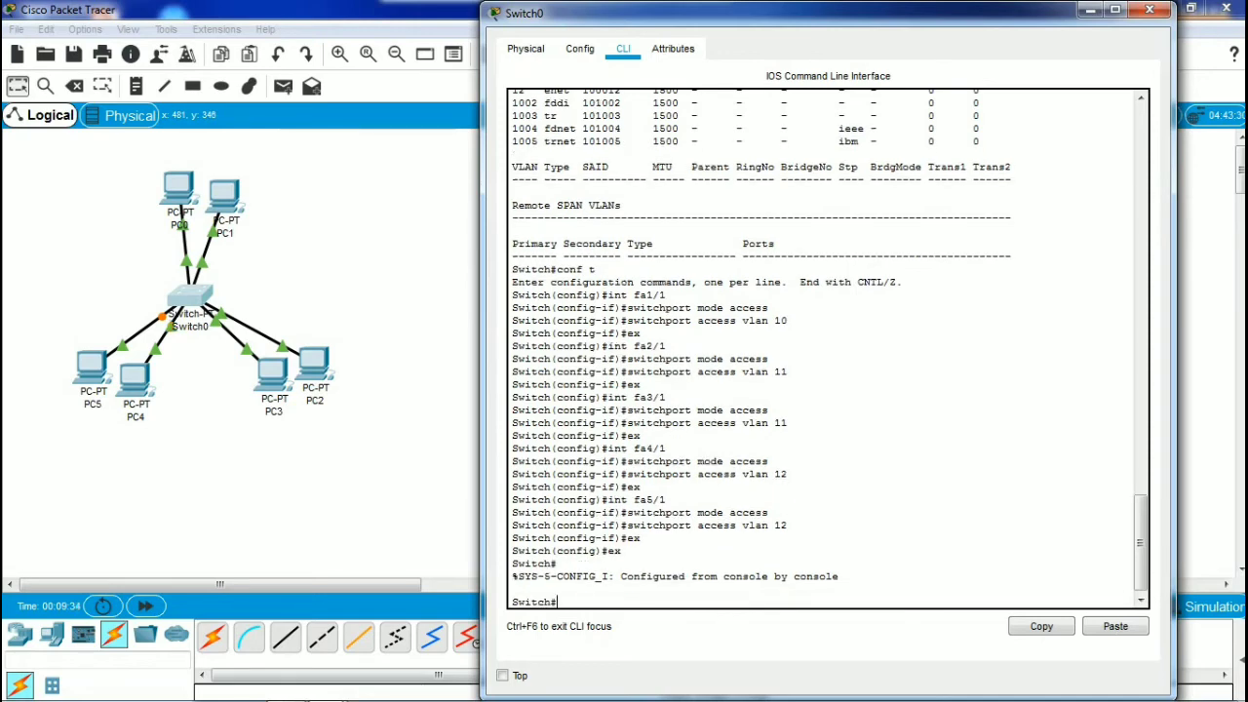
Display the VLAN table with show vlan and check the ports listed for 10TKJ, 11TKJ and 12TKJ
text(show vlan)
key(Return)
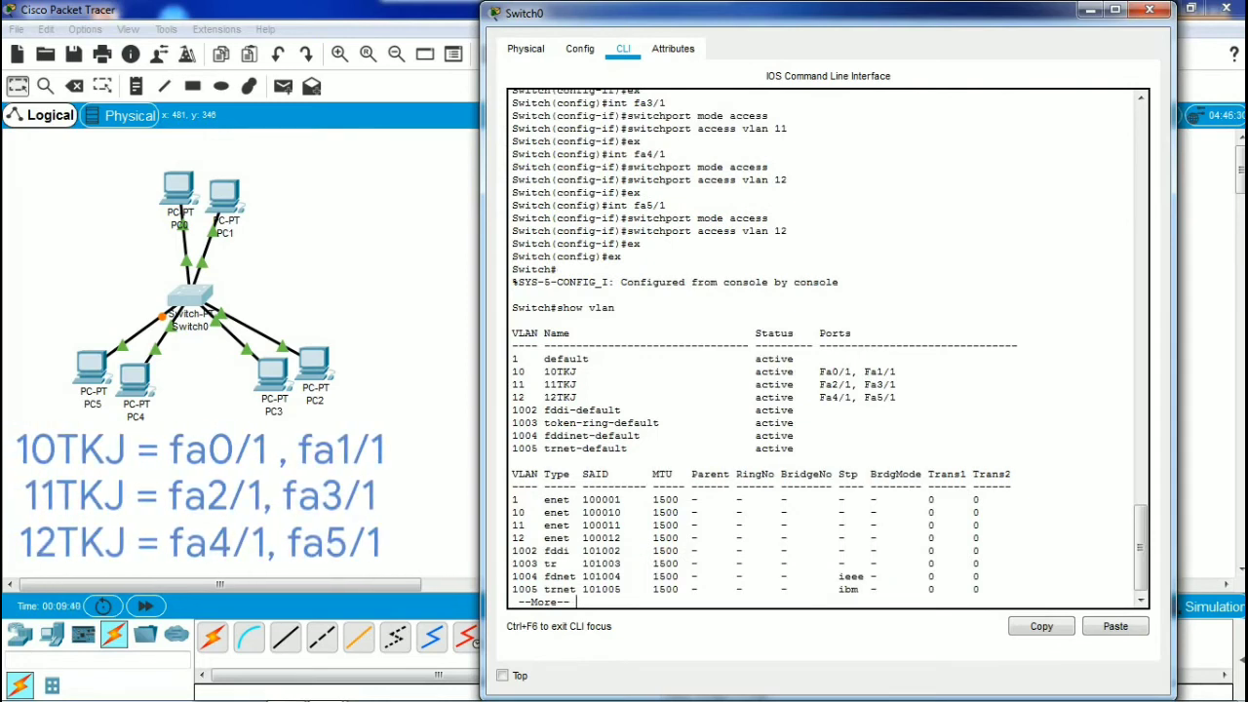
drag(513, 371, 897, 398)
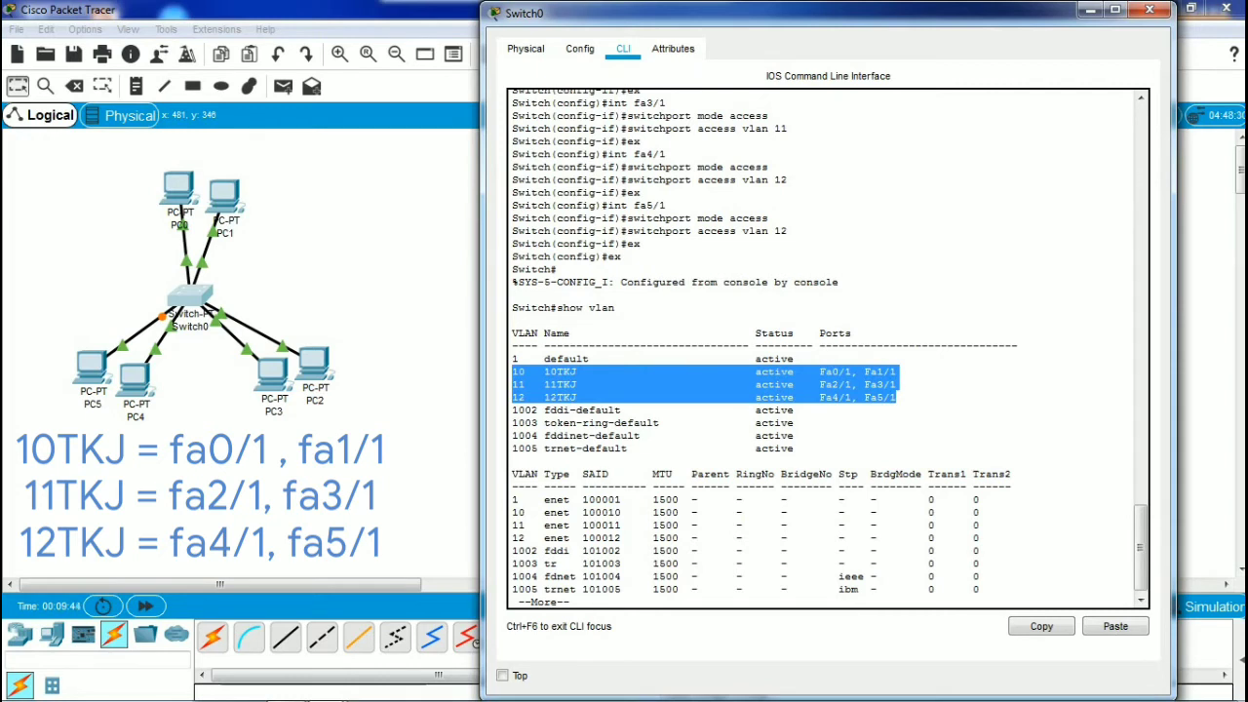
drag(819, 372, 897, 371)
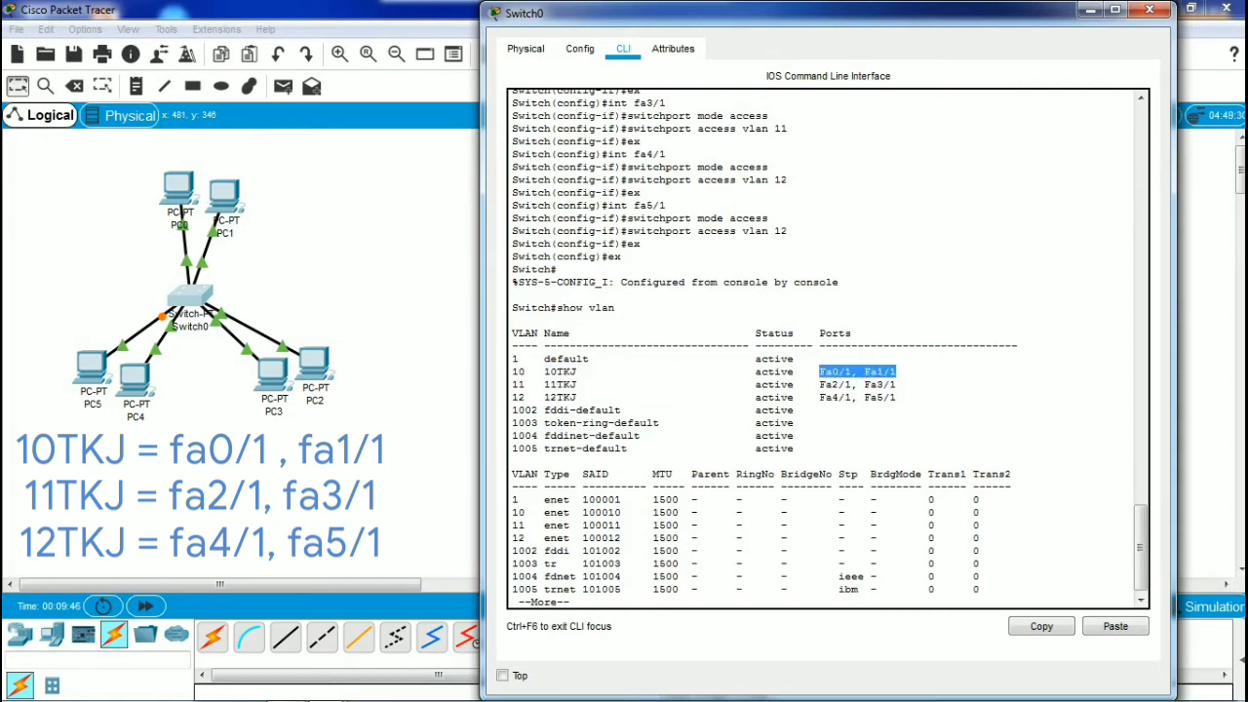
drag(513, 372, 897, 372)
click(897, 371)
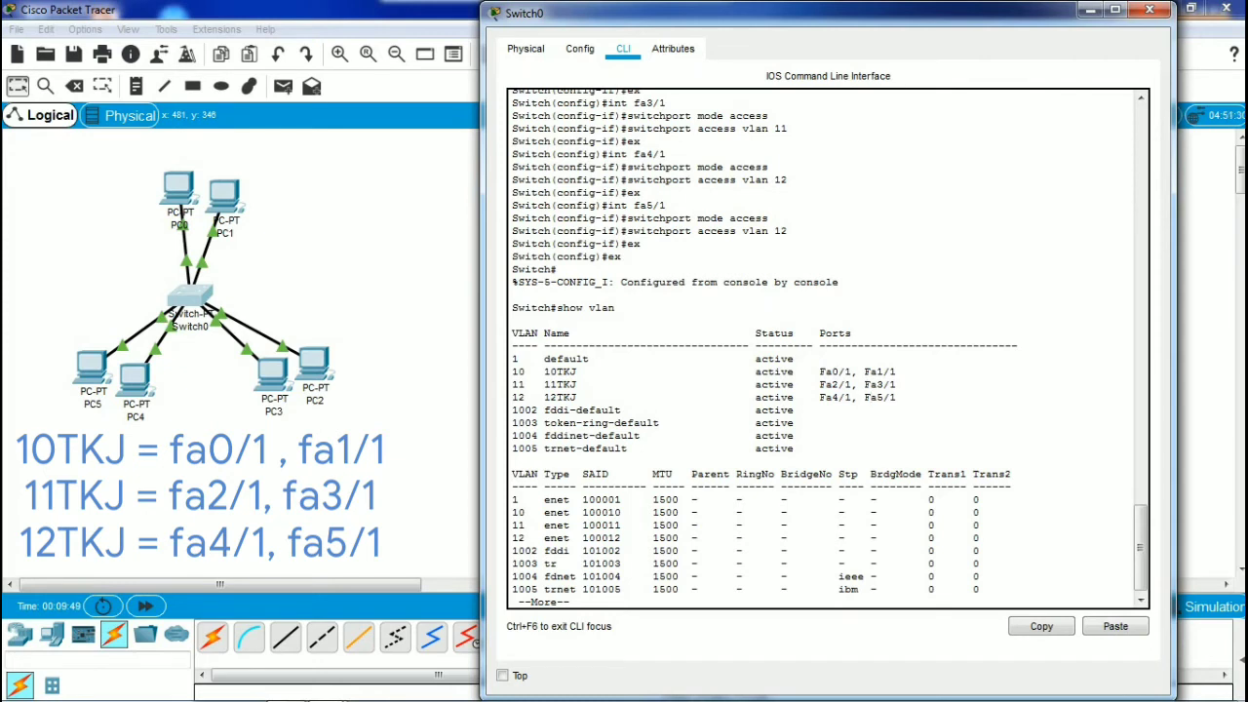
drag(513, 384, 898, 385)
click(697, 384)
drag(513, 396, 897, 398)
click(659, 396)
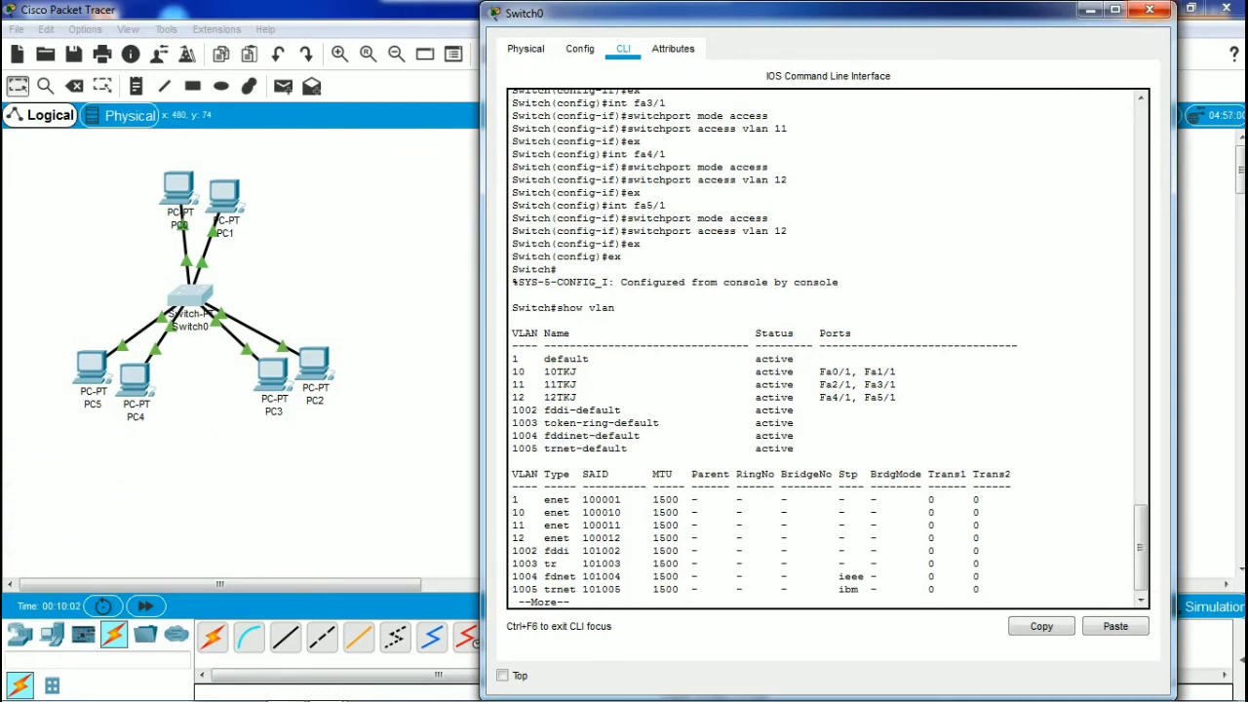
Close the Switch0 window and select the whole topology of six PCs and the switch in the workspace
click(1150, 10)
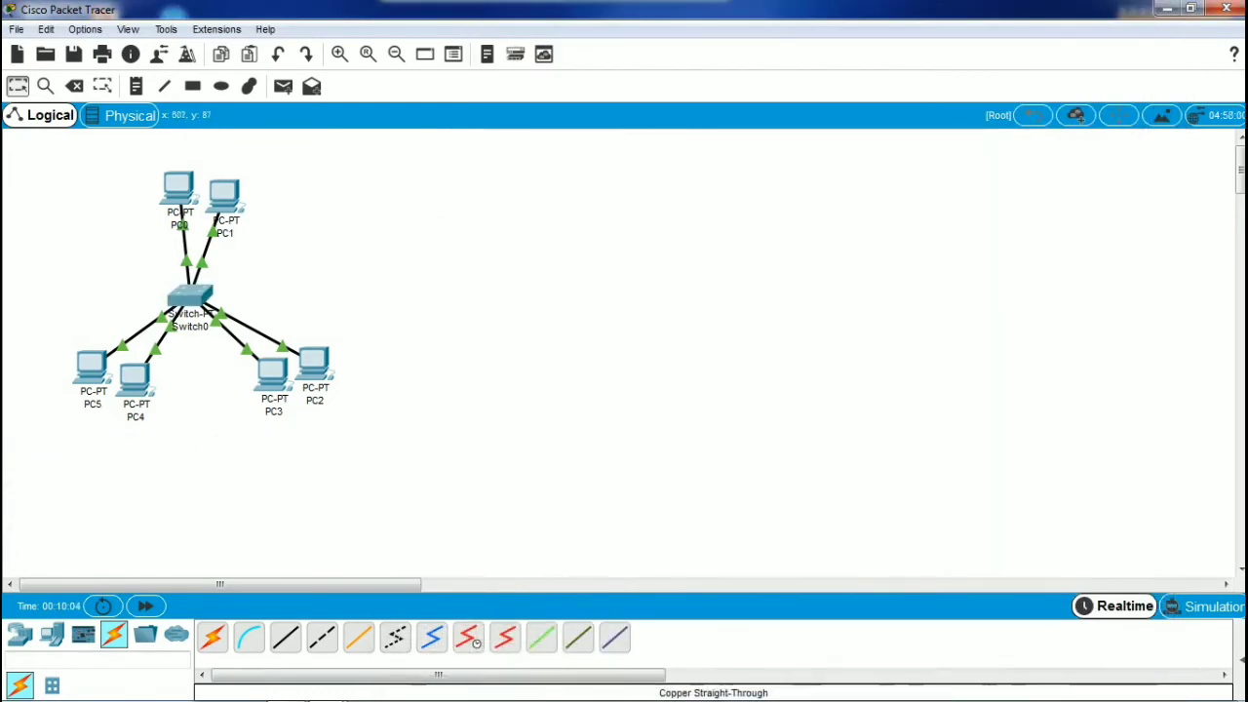
drag(66, 169, 395, 478)
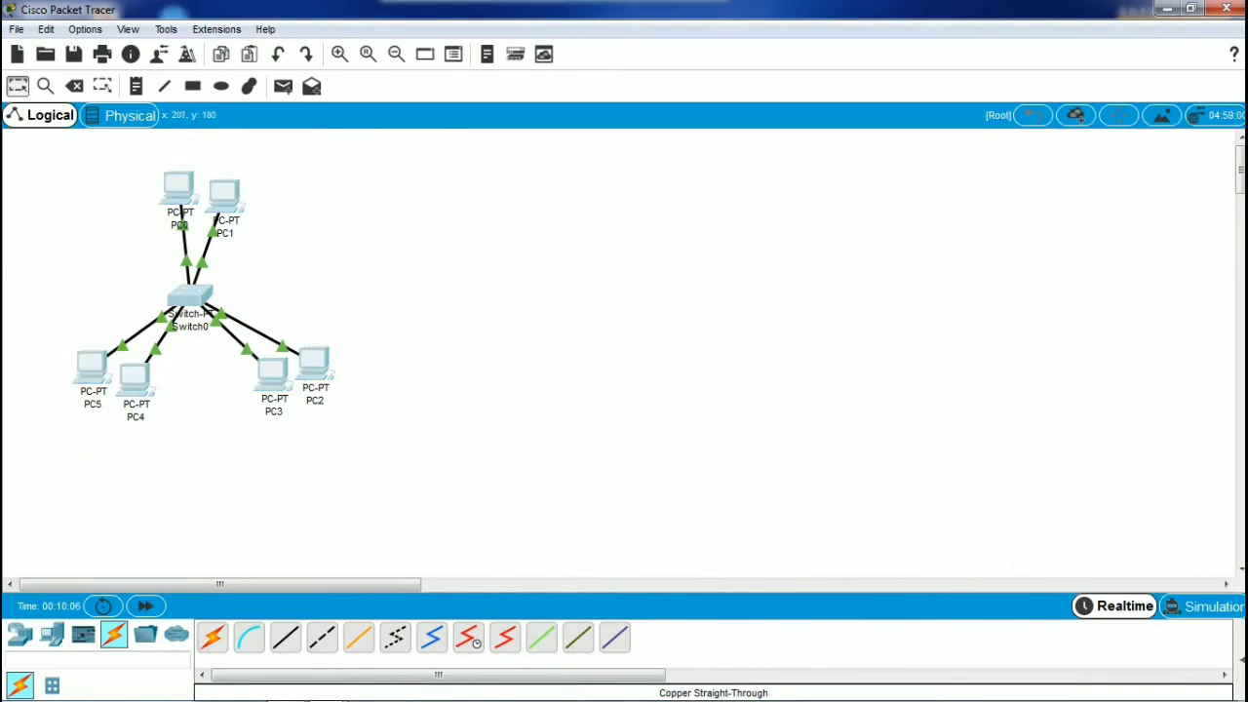
Shift the whole topology slightly and, with the PDU list shown, send a simple test PDU from PC0 to PC1
drag(190, 293, 205, 319)
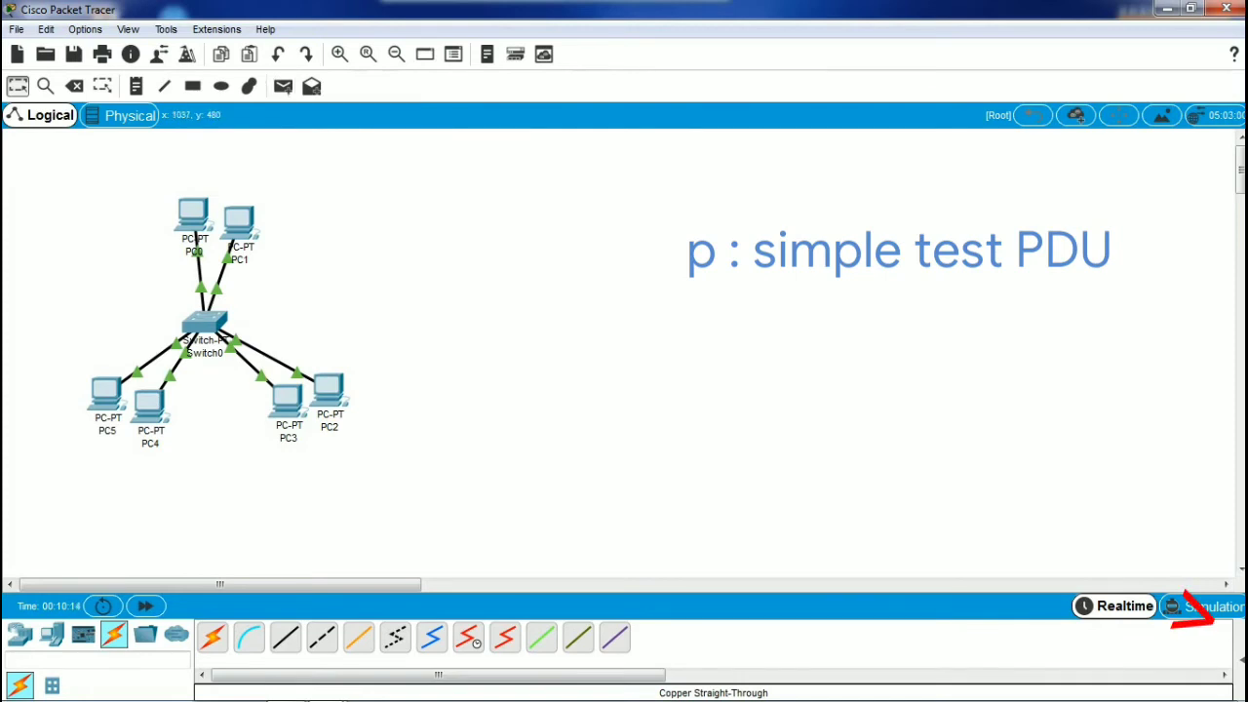
click(1209, 607)
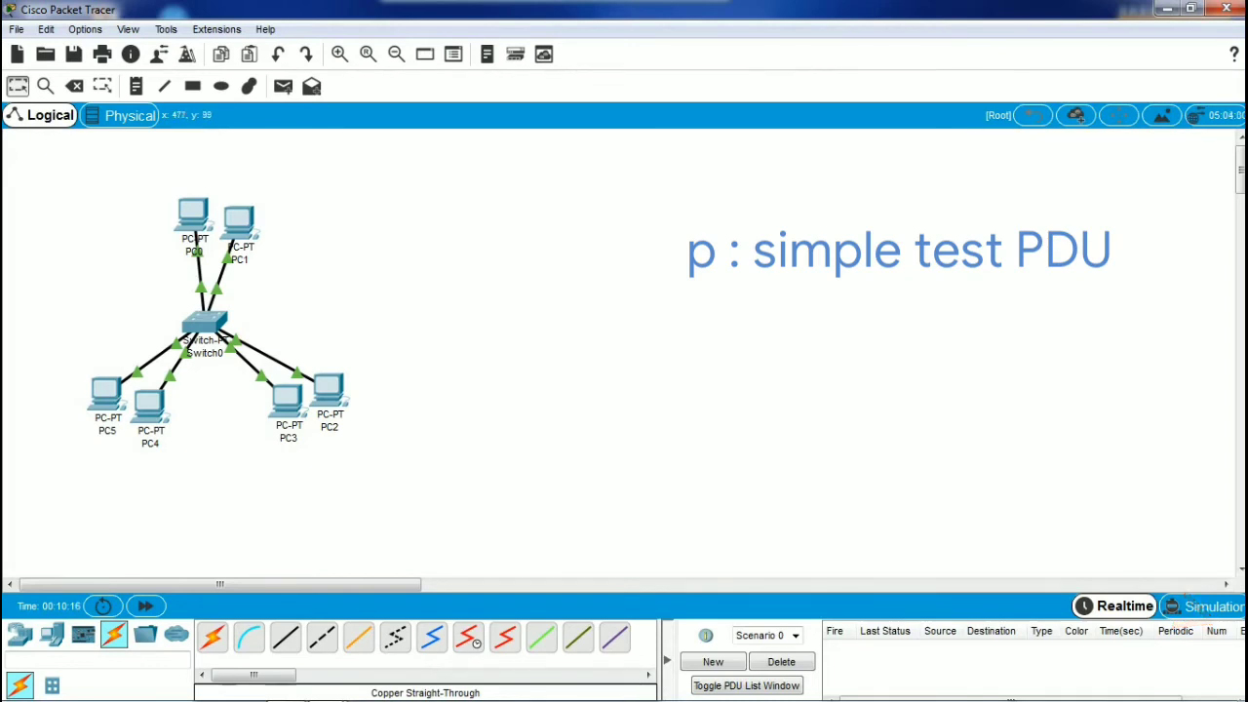
click(283, 86)
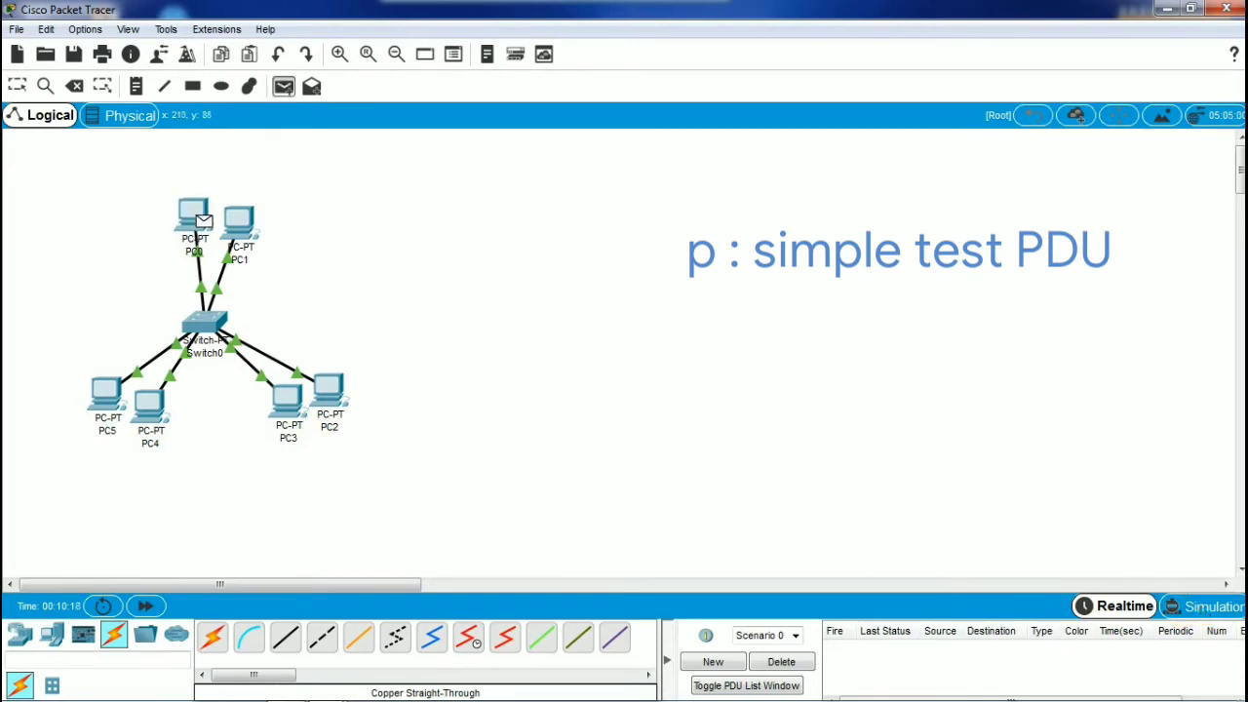
click(239, 220)
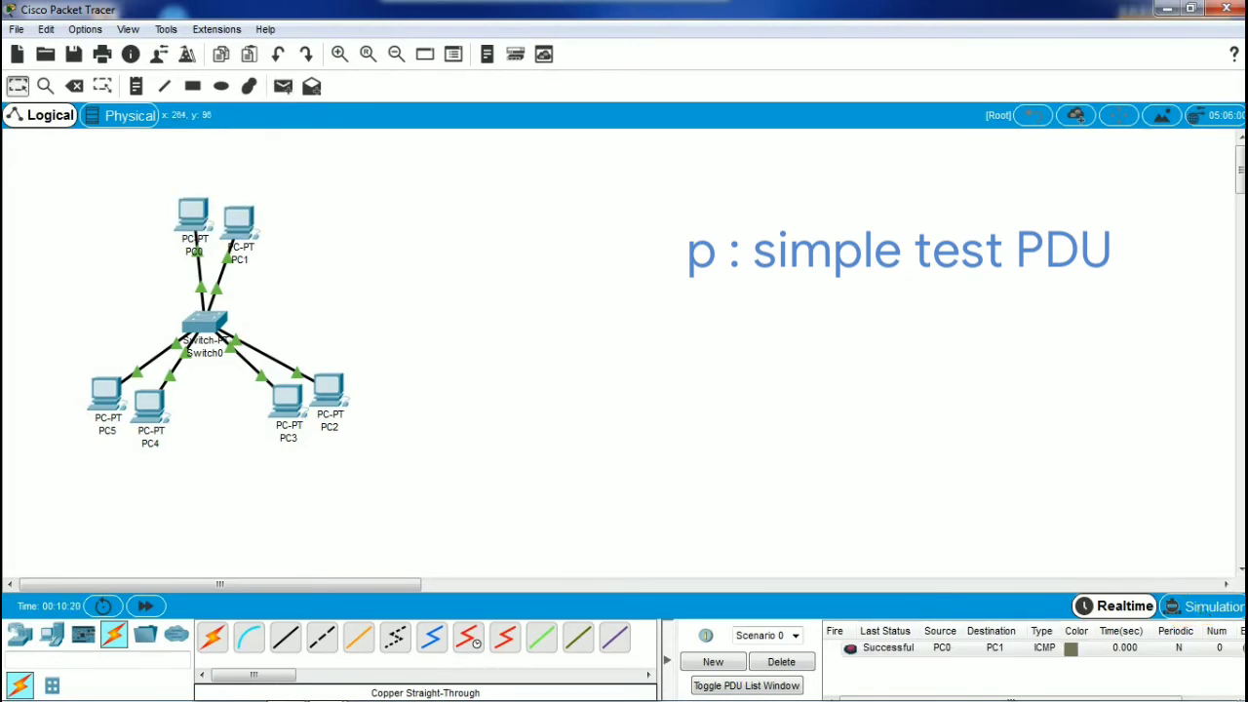
Send simple test PDUs within the other two VLANs, from PC2 to PC3 and from PC5 to PC4
key(p)
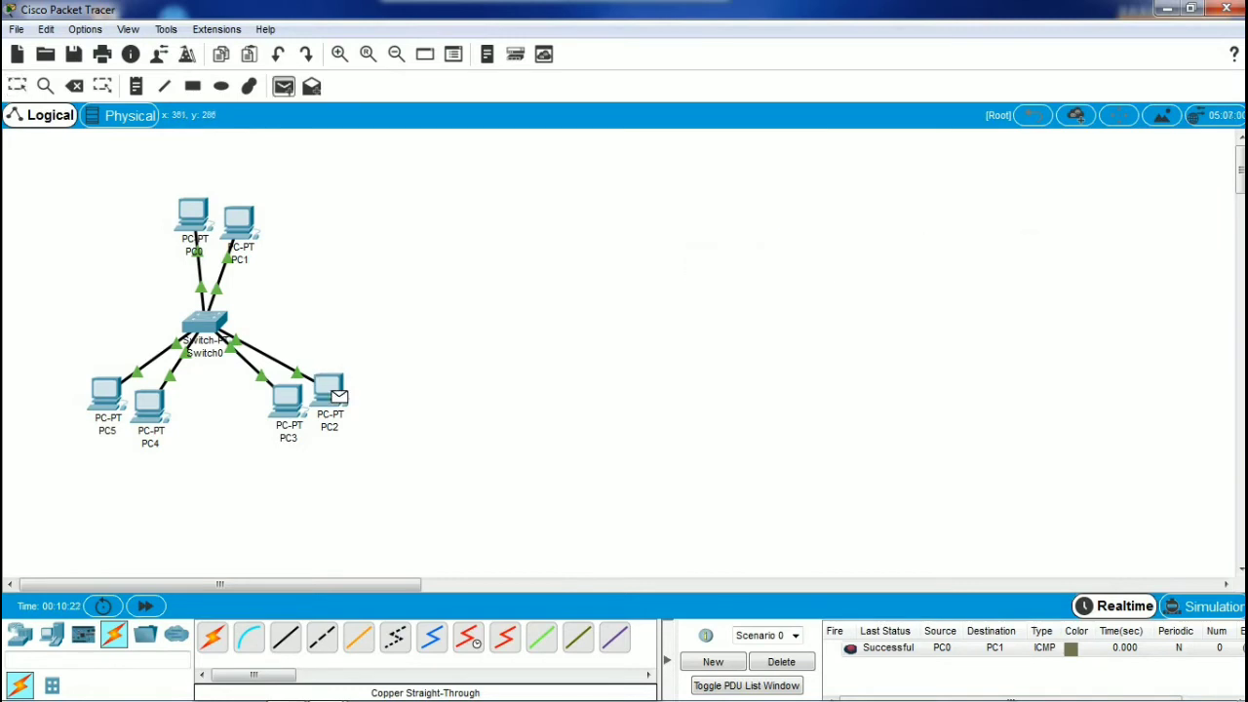
click(338, 396)
click(287, 398)
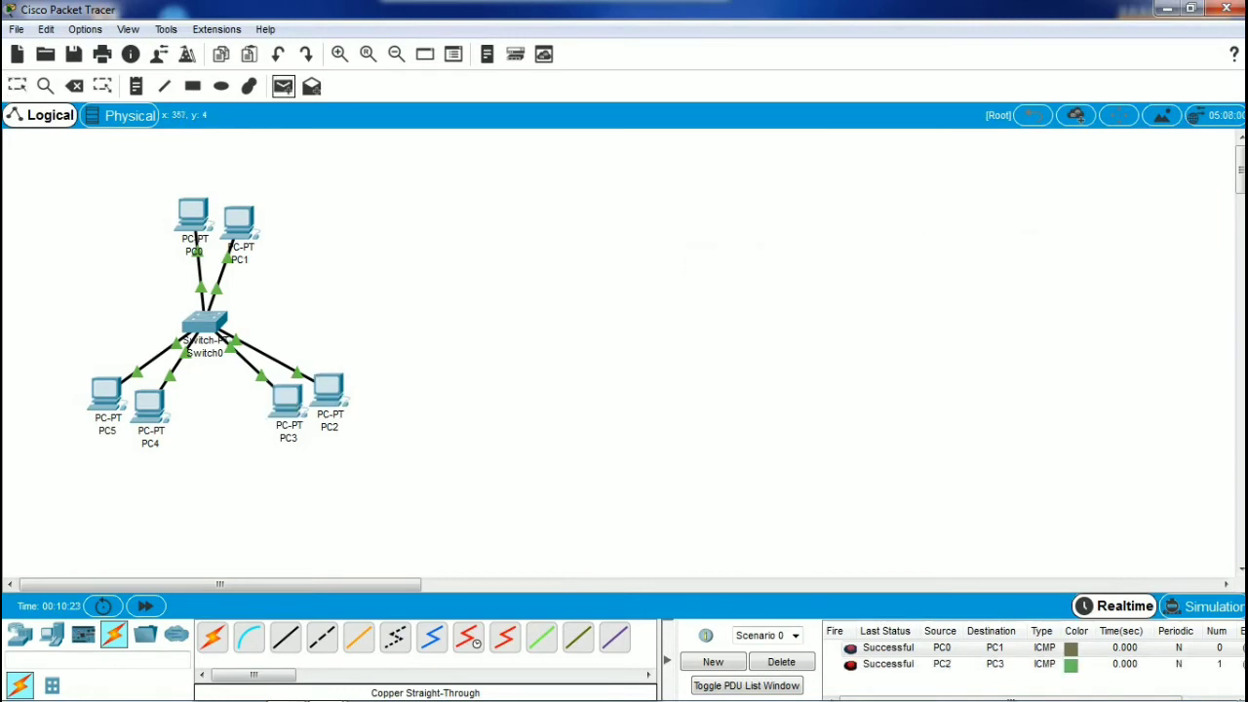
key(p)
click(112, 396)
click(149, 403)
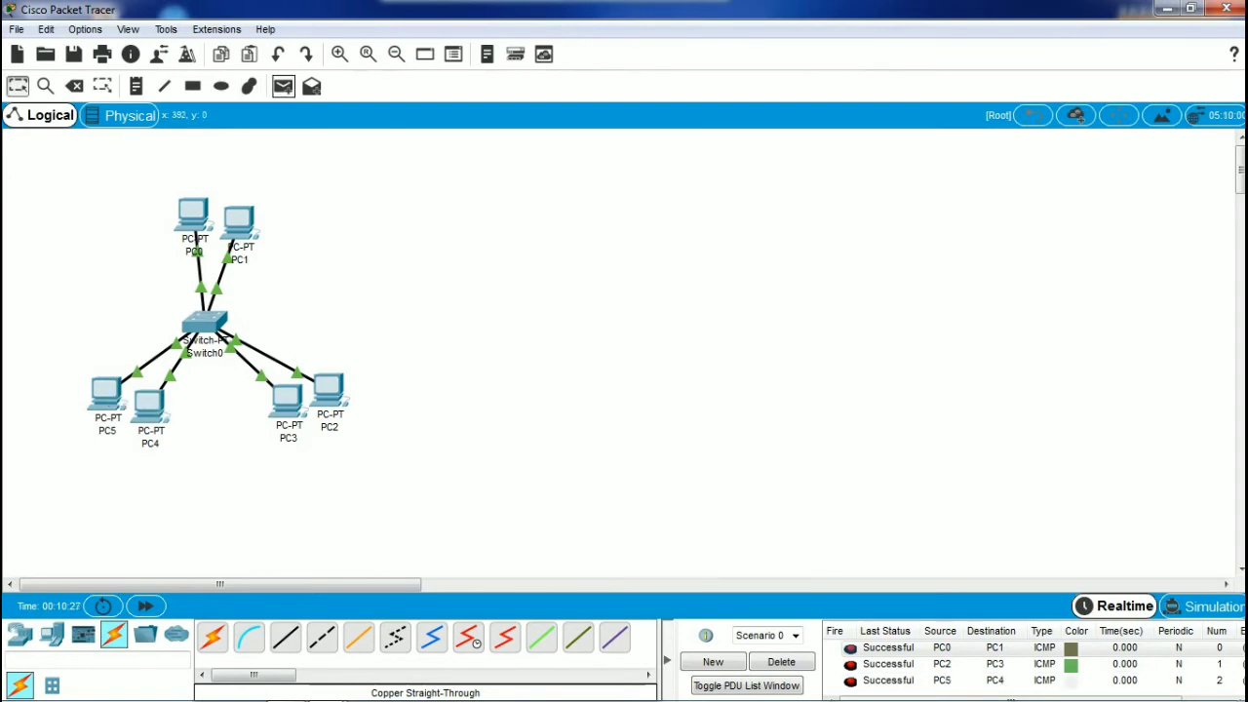
Send simple test PDUs between different VLANs, from PC0 to PC5 and from PC4 to PC3, and check their list entries
mouse_move(205, 219)
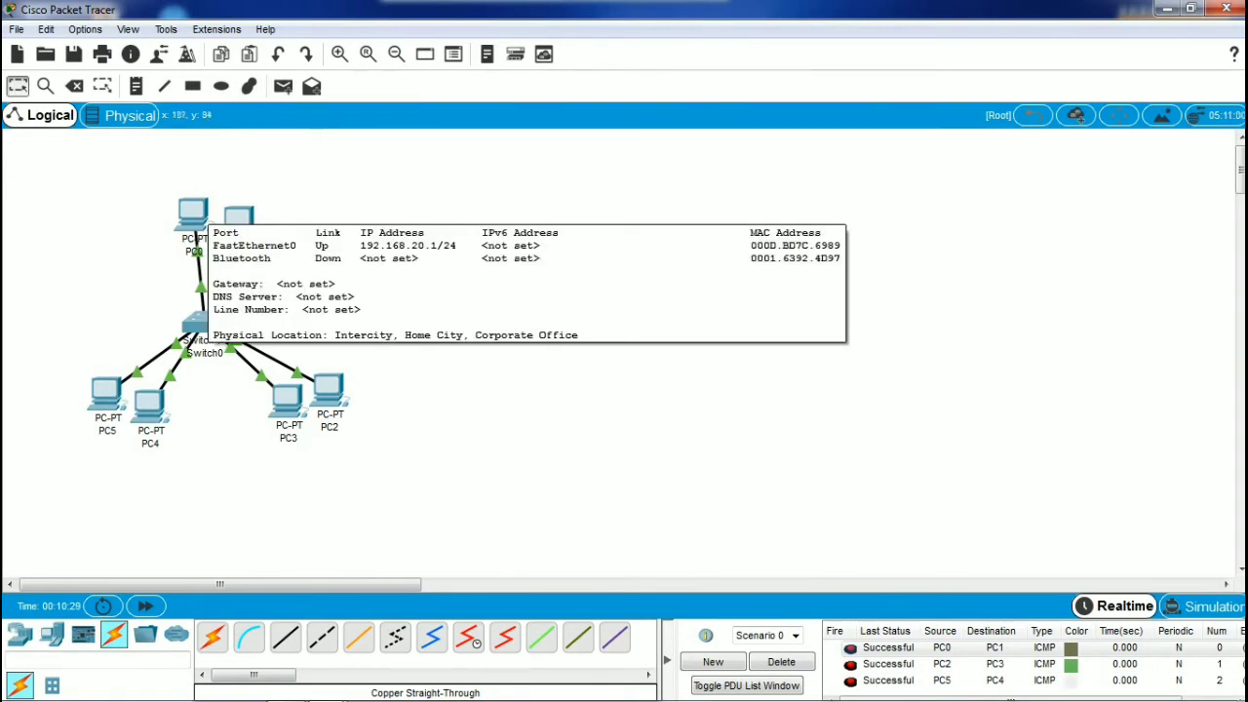
click(282, 85)
click(200, 216)
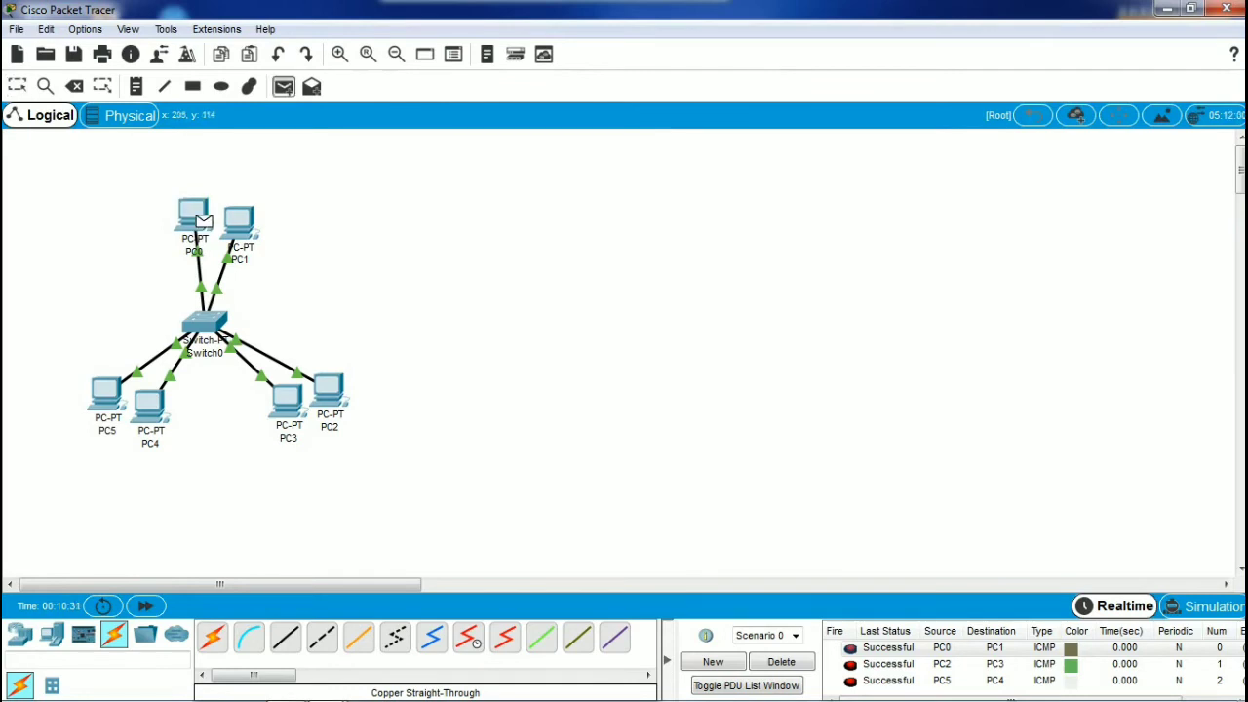
click(107, 395)
key(p)
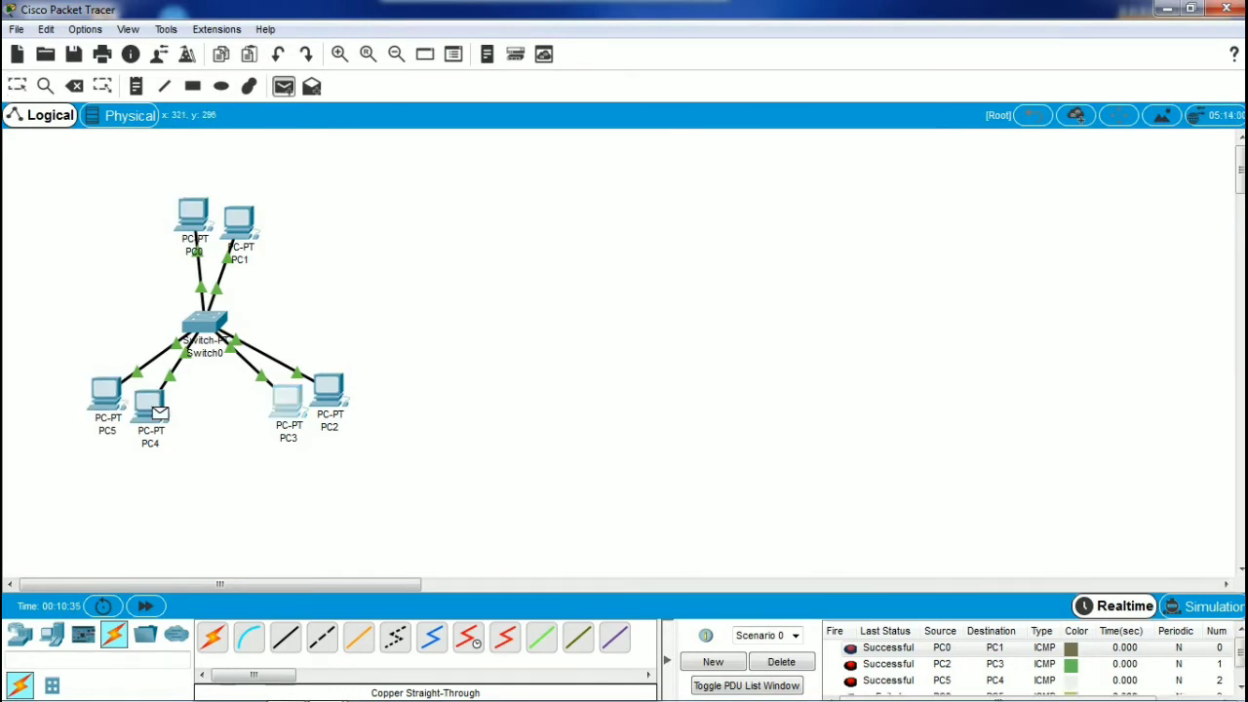
key(Escape)
scroll(1034, 663, down, 2)
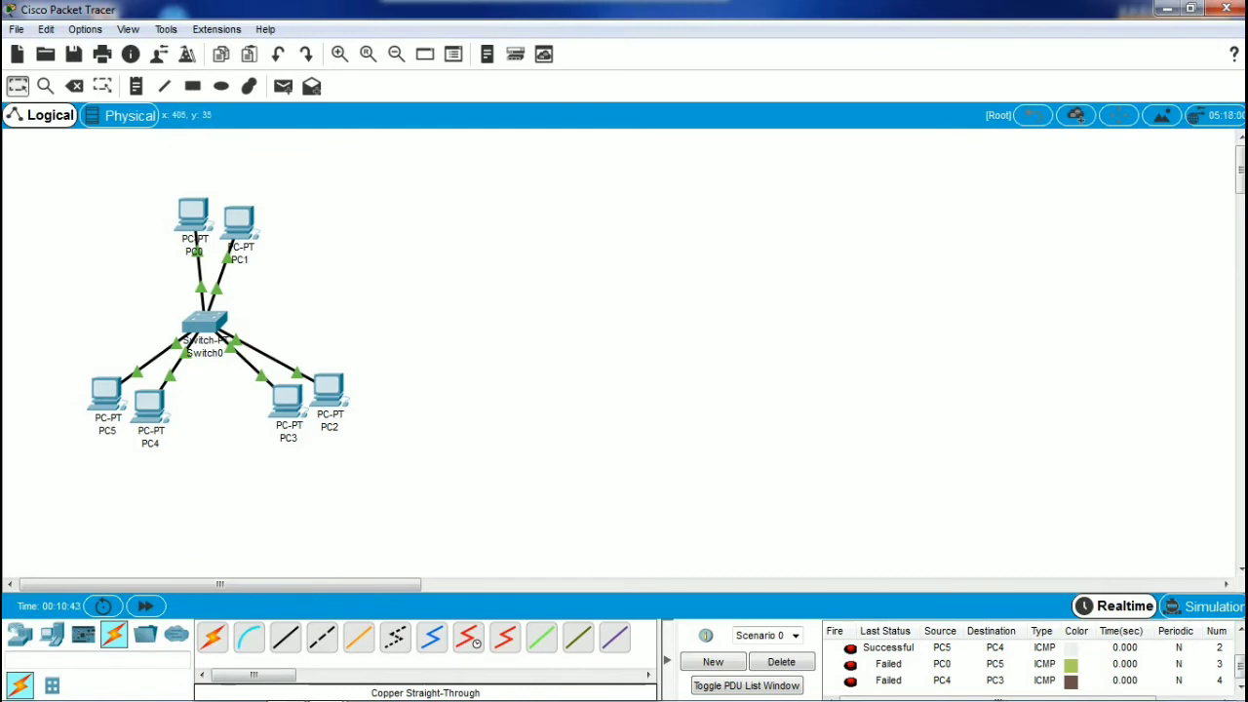
drag(375, 160, 156, 248)
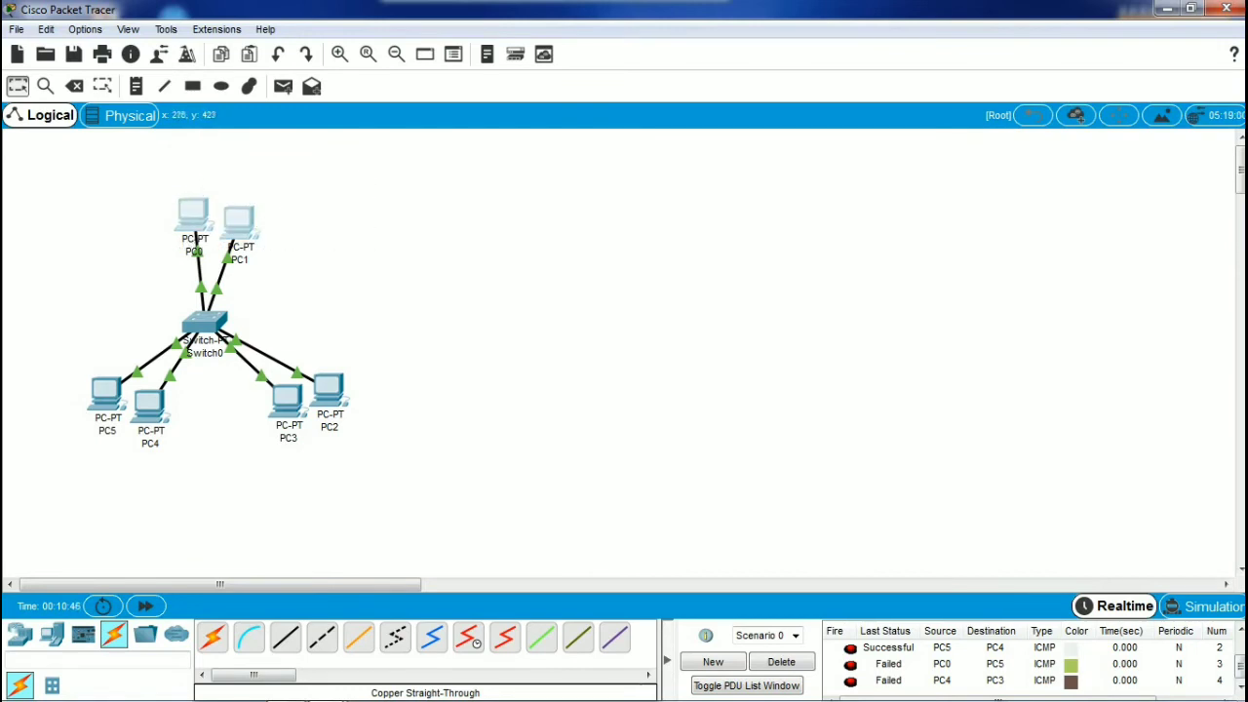
drag(211, 509, 49, 371)
click(413, 527)
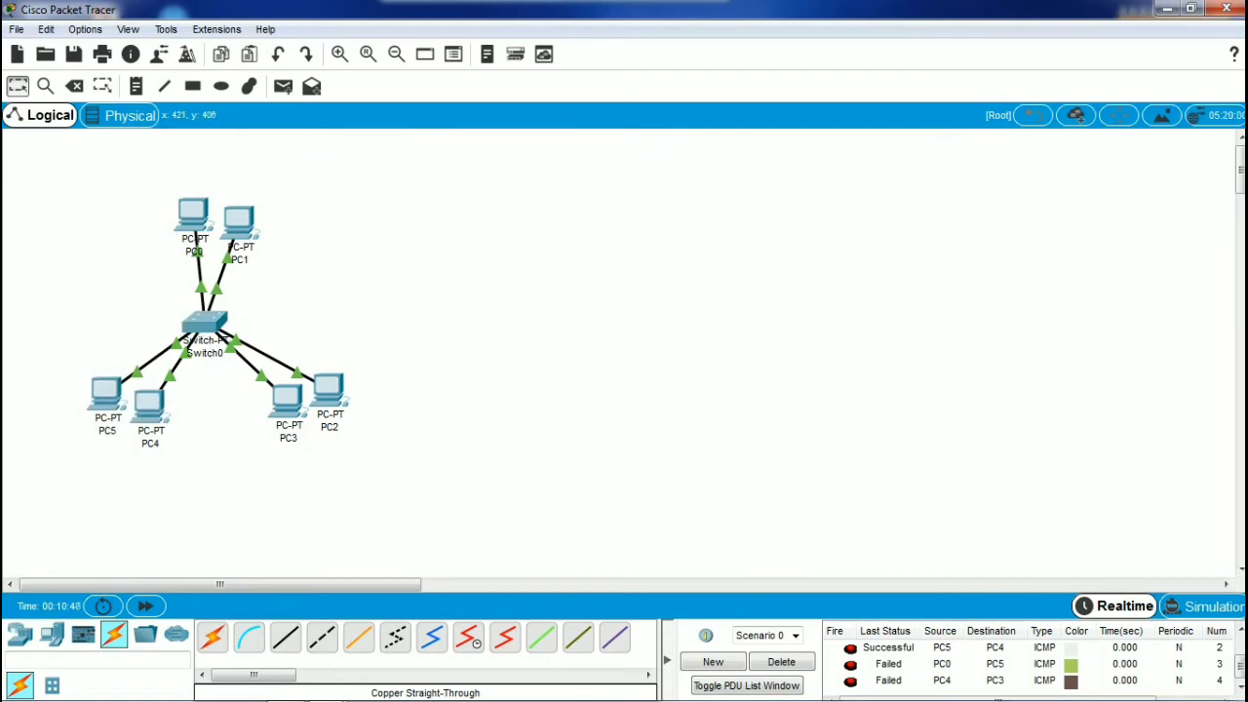
drag(338, 496, 91, 362)
drag(295, 486, 345, 340)
click(507, 336)
Rename PC0 with its IP address, 192.168.20.1, as the display name in the workspace
click(198, 252)
click(198, 250)
click(260, 324)
click(193, 251)
key(ctrl+a)
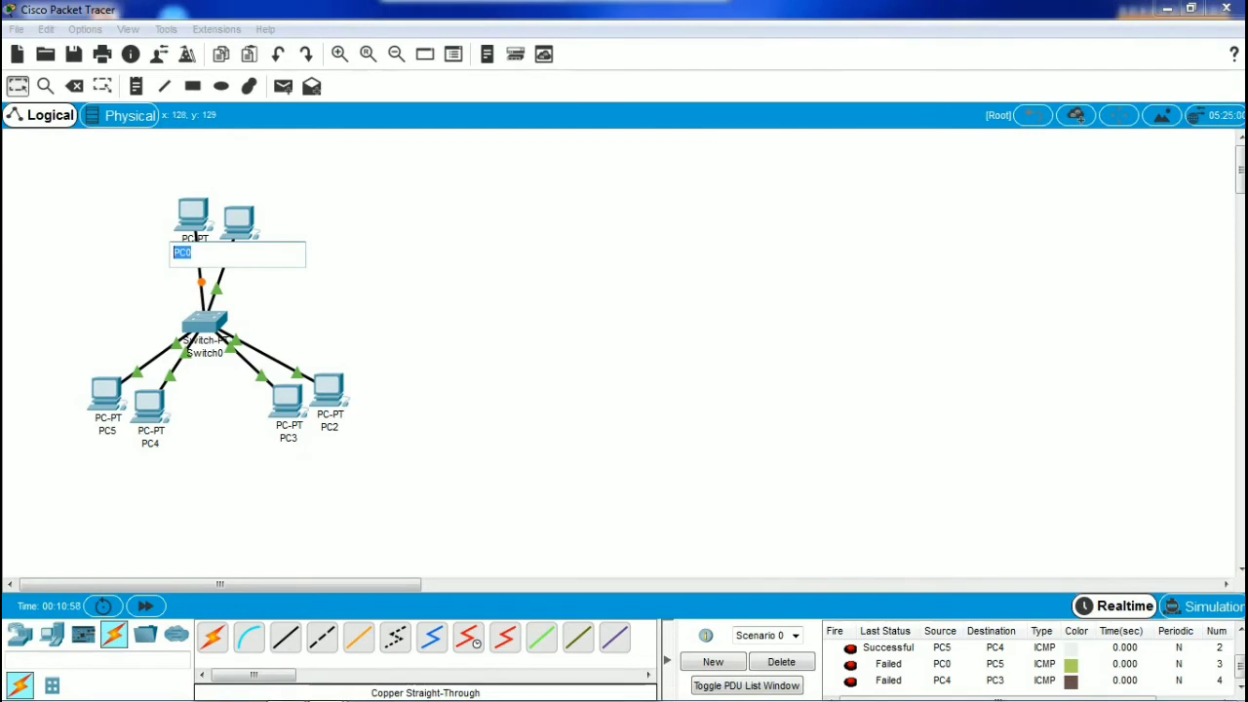
text(fa)
key(BackSpace)
key(BackSpace)
key(BackSpace)
key(BackSpace)
key(BackSpace)
text(192.168.20.1)
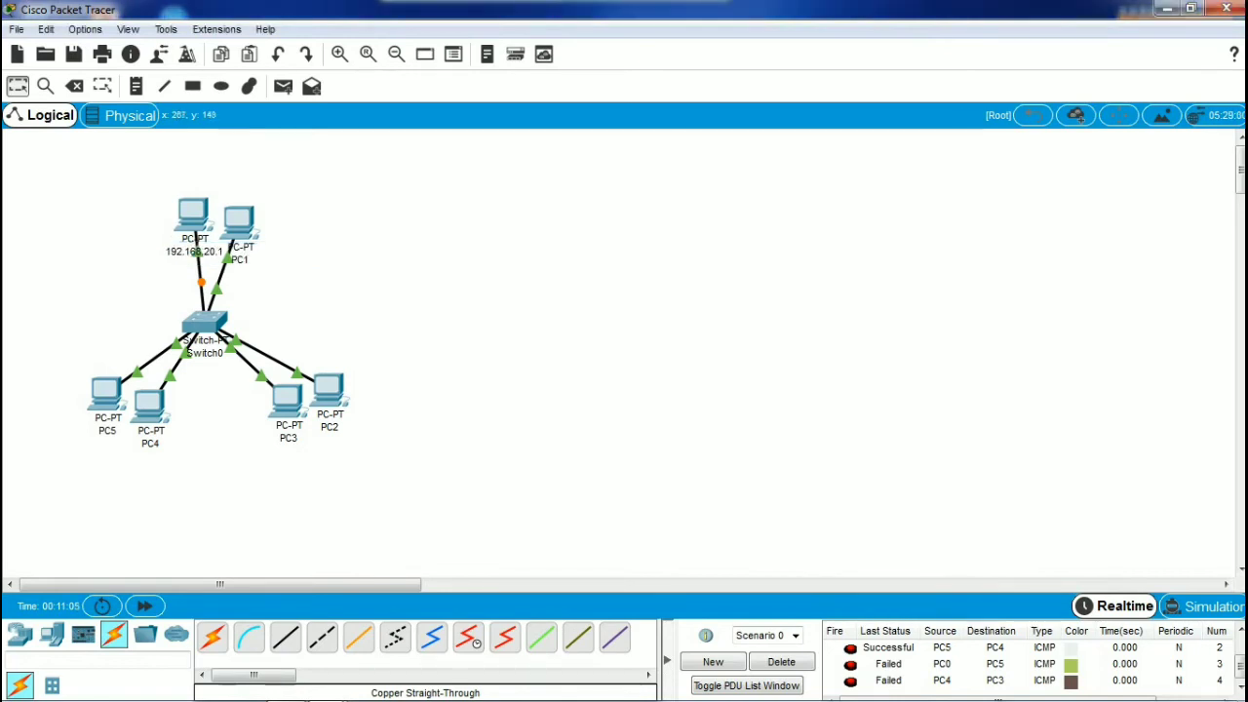
Change the display name of PC1 to its IP address, 192.168.20.2
click(240, 260)
key(ctrl+a)
text(192.168.20.1)
key(BackSpace)
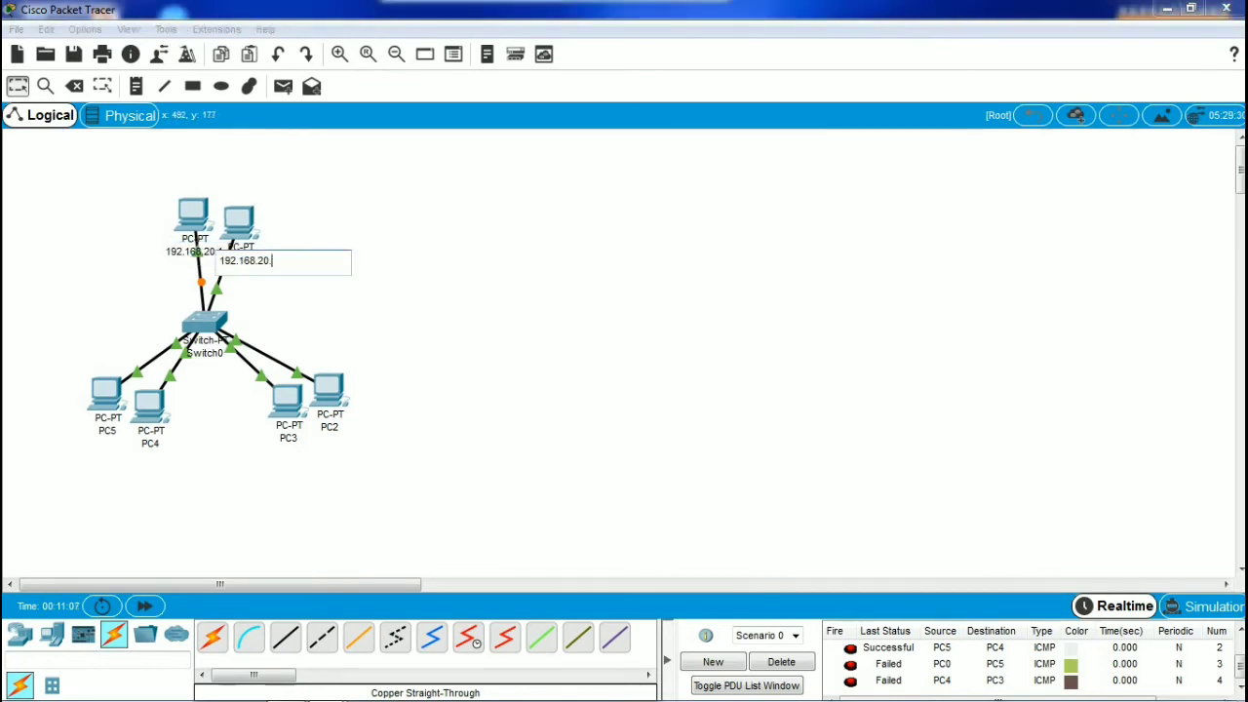
text(2)
key(Return)
Change the display name of PC2 to its IP address, 192.168.20.3
click(331, 427)
drag(331, 427, 302, 430)
text(192.168.20.1)
key(BackSpace)
text(3)
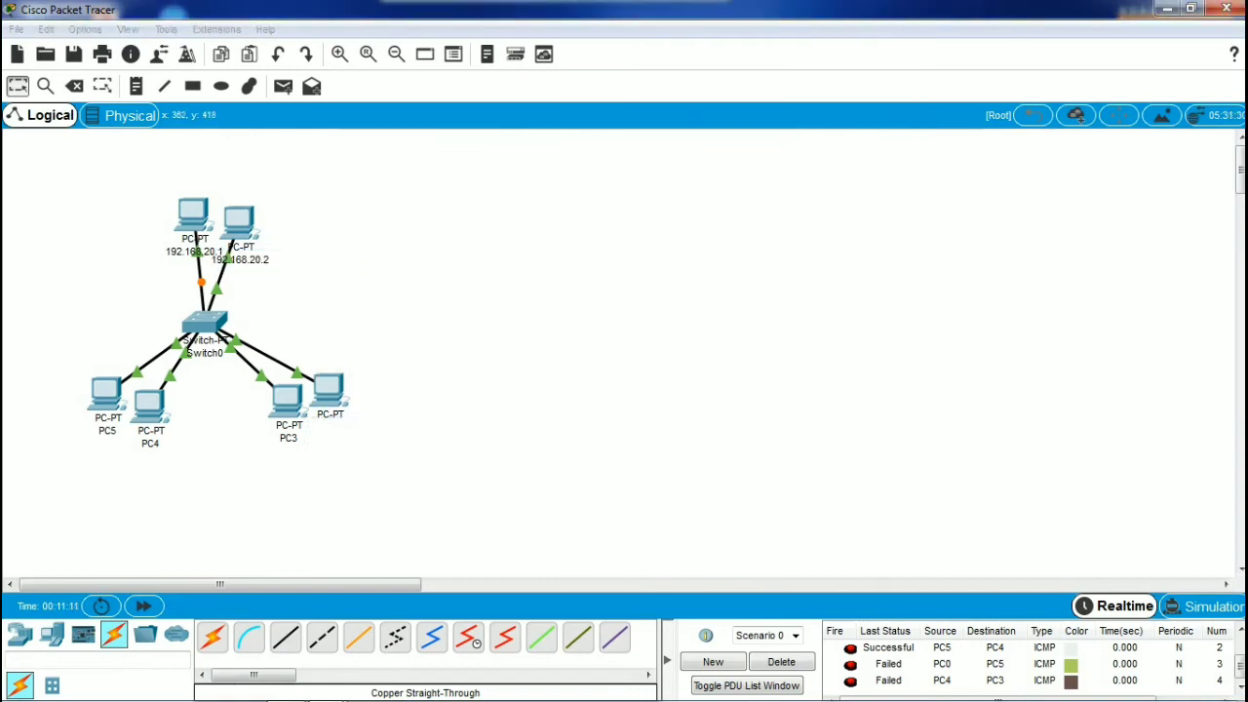
key(Return)
Change the display name of PC3 to its IP address, 192.168.20.4
click(288, 438)
key(ctrl+a)
text(192.168.20.1)
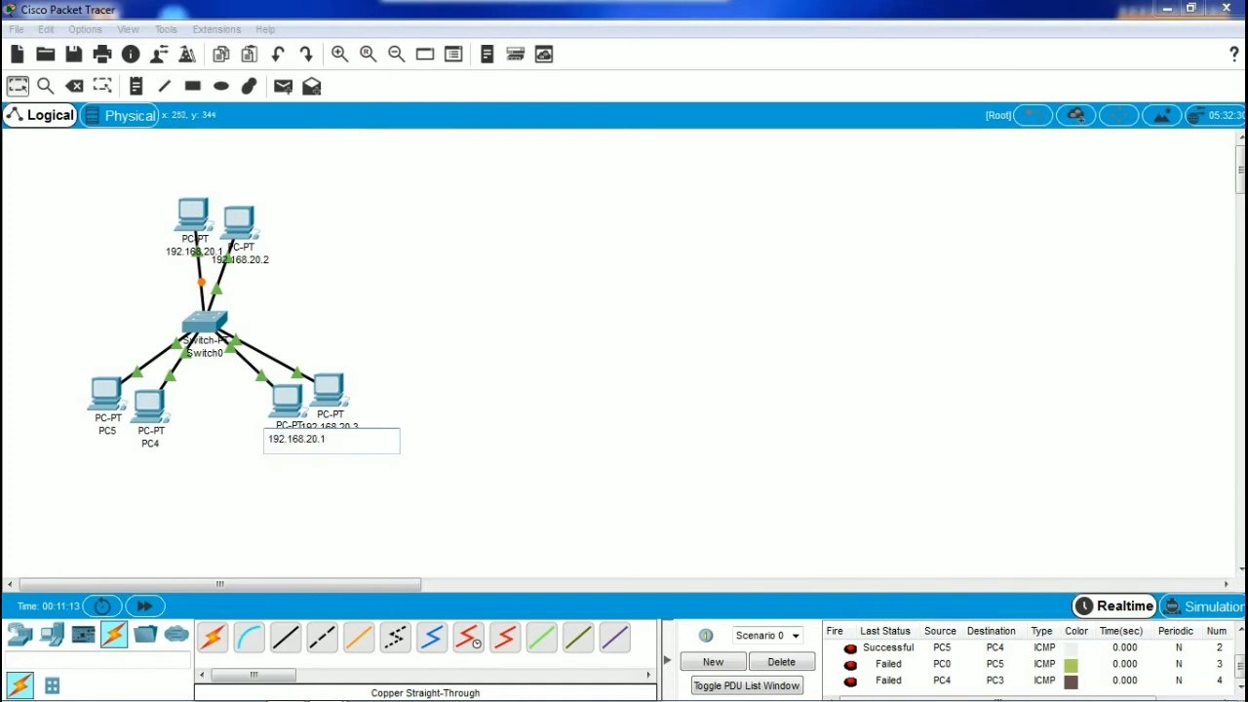
key(BackSpace)
text(4)
key(Return)
Replace the display name of PC4 with its IP address, 192.168.20.5
click(149, 442)
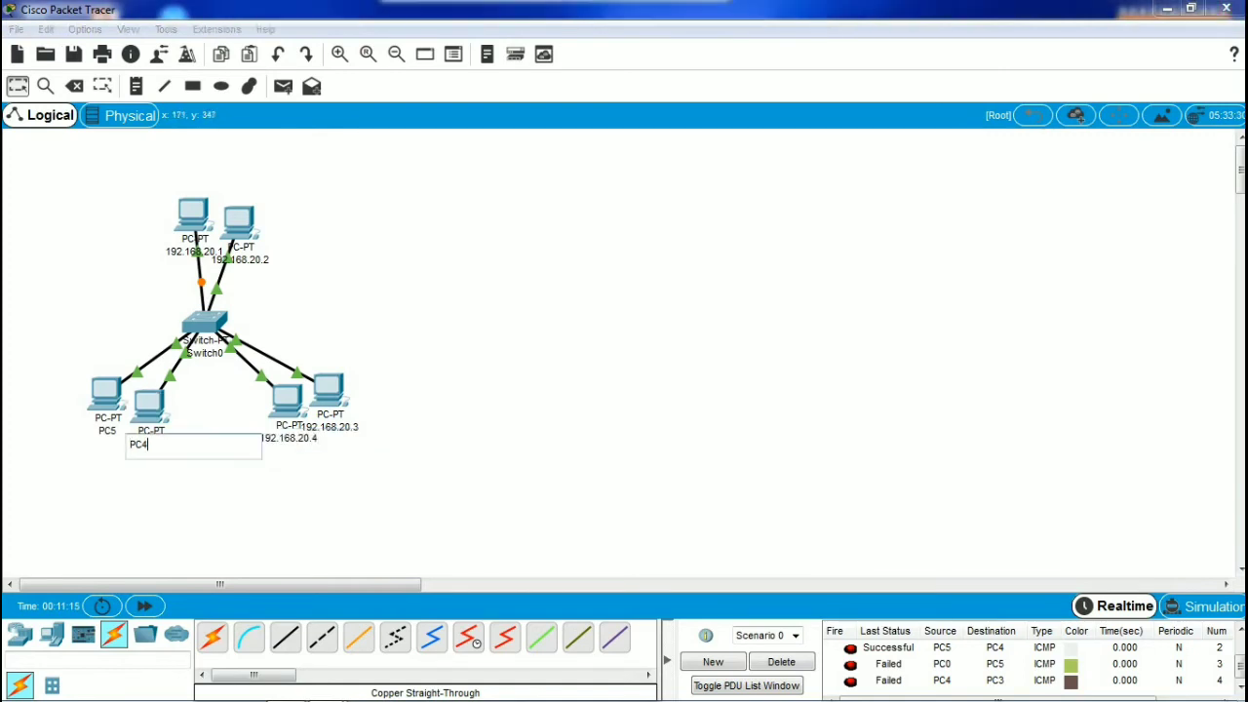
text(192.168.20.1)
key(ctrl+a)
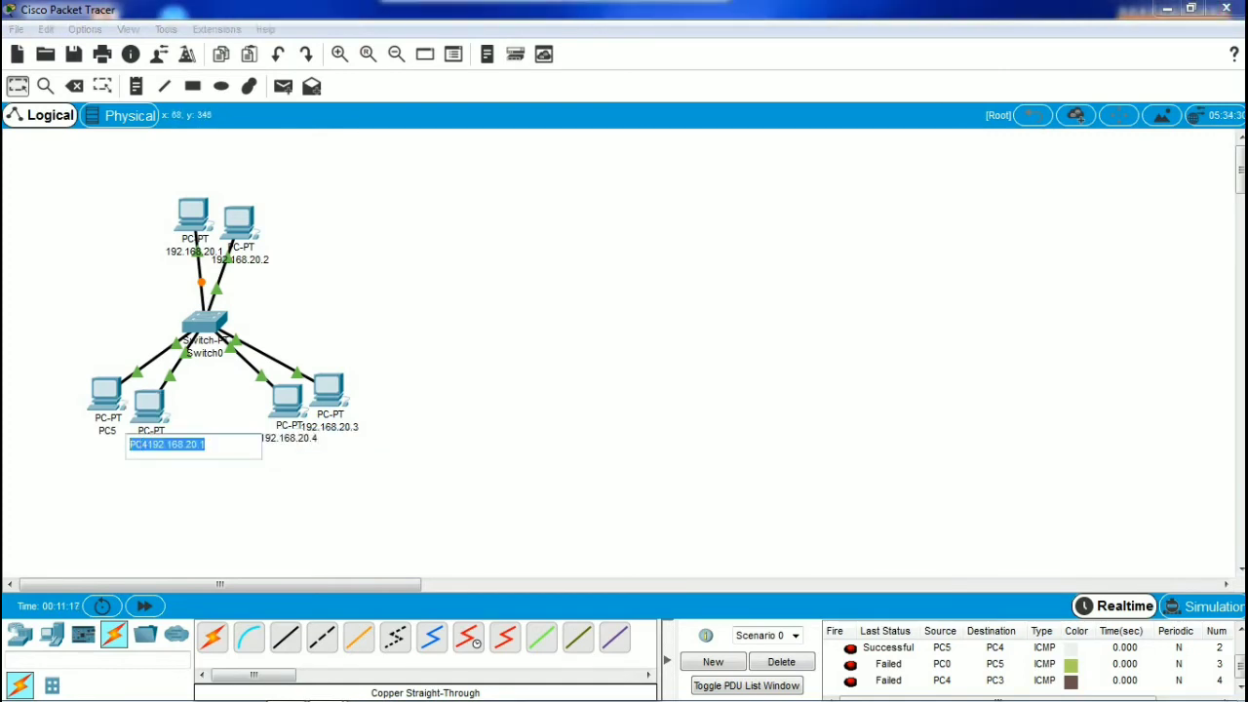
text(192.168.20.1)
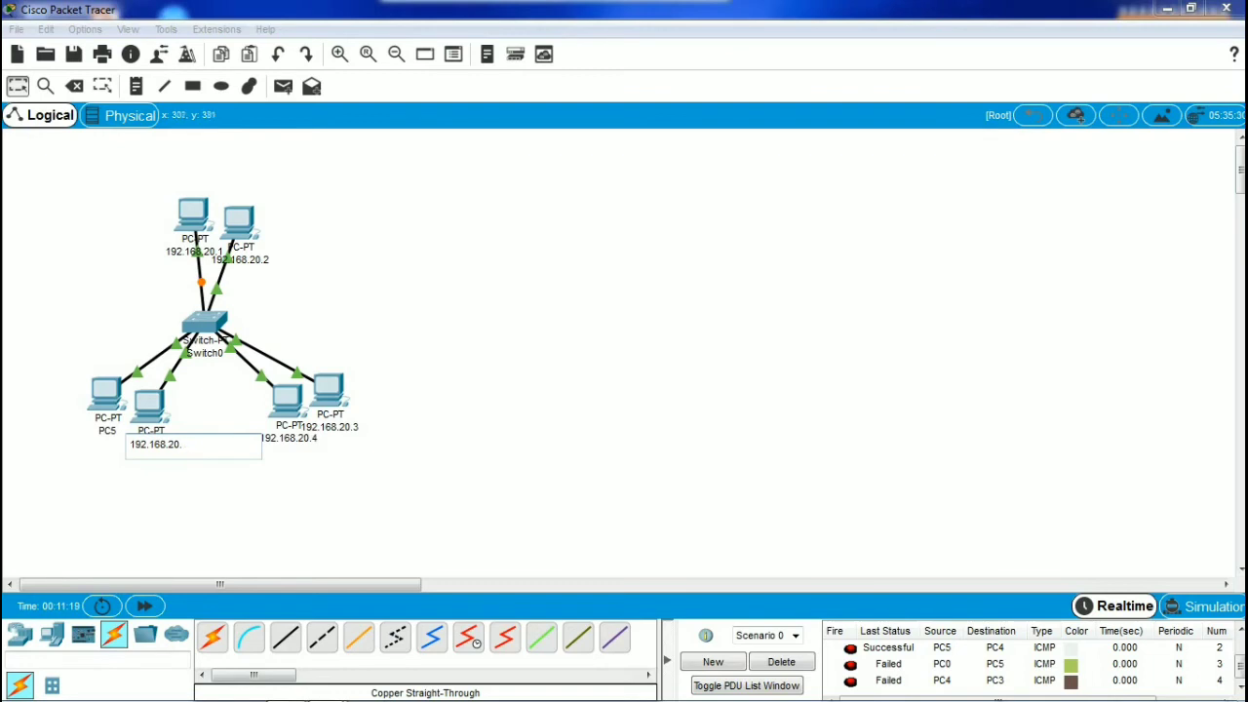
key(BackSpace)
text(5)
key(Return)
Change the display name of PC5 to its IP address, 192.168.20.6
click(107, 430)
key(ctrl+a)
text(192.168.20.1)
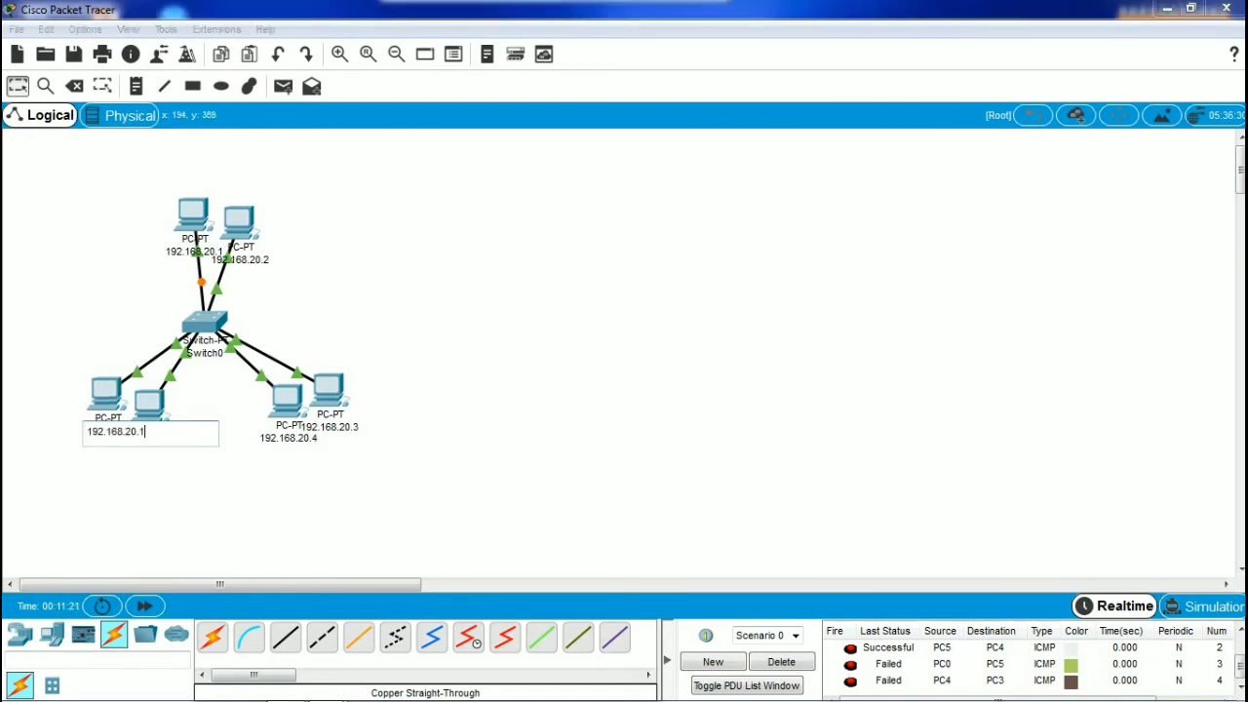
key(BackSpace)
text(6)
key(Return)
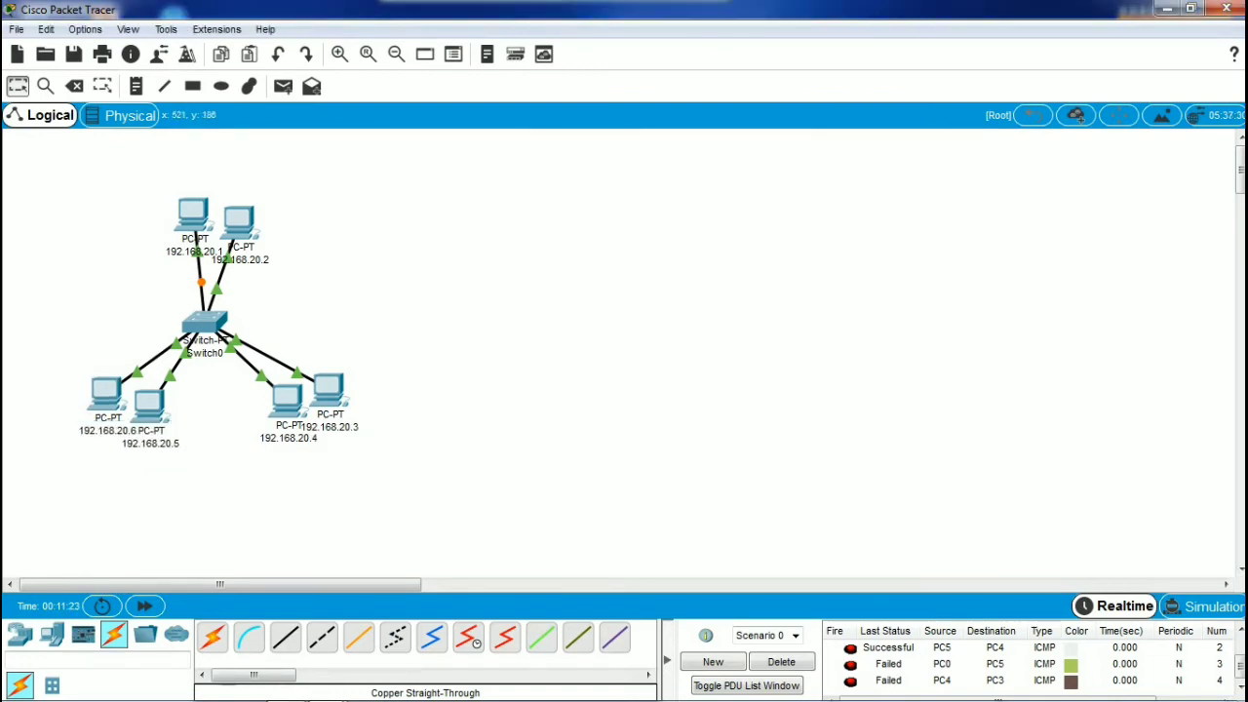
Select the switch and all six PCs and move the whole topology slightly to the left in the workspace
drag(429, 447, 30, 158)
drag(219, 303, 186, 311)
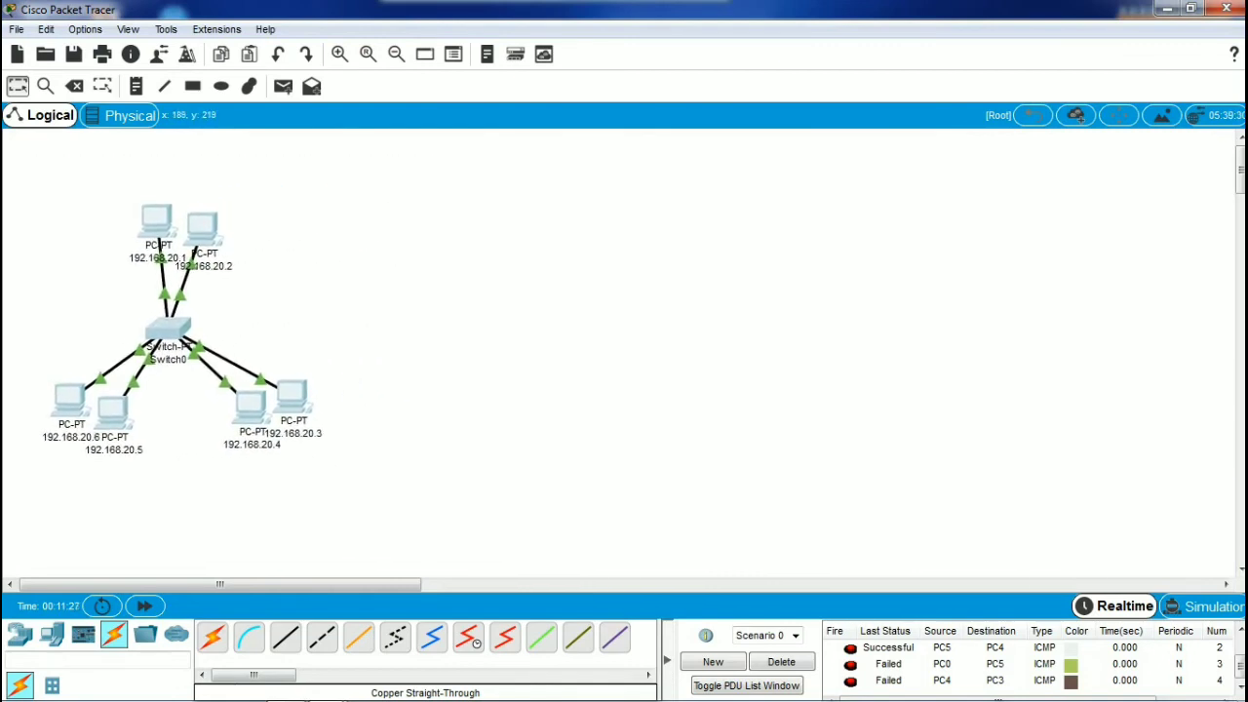
click(159, 222)
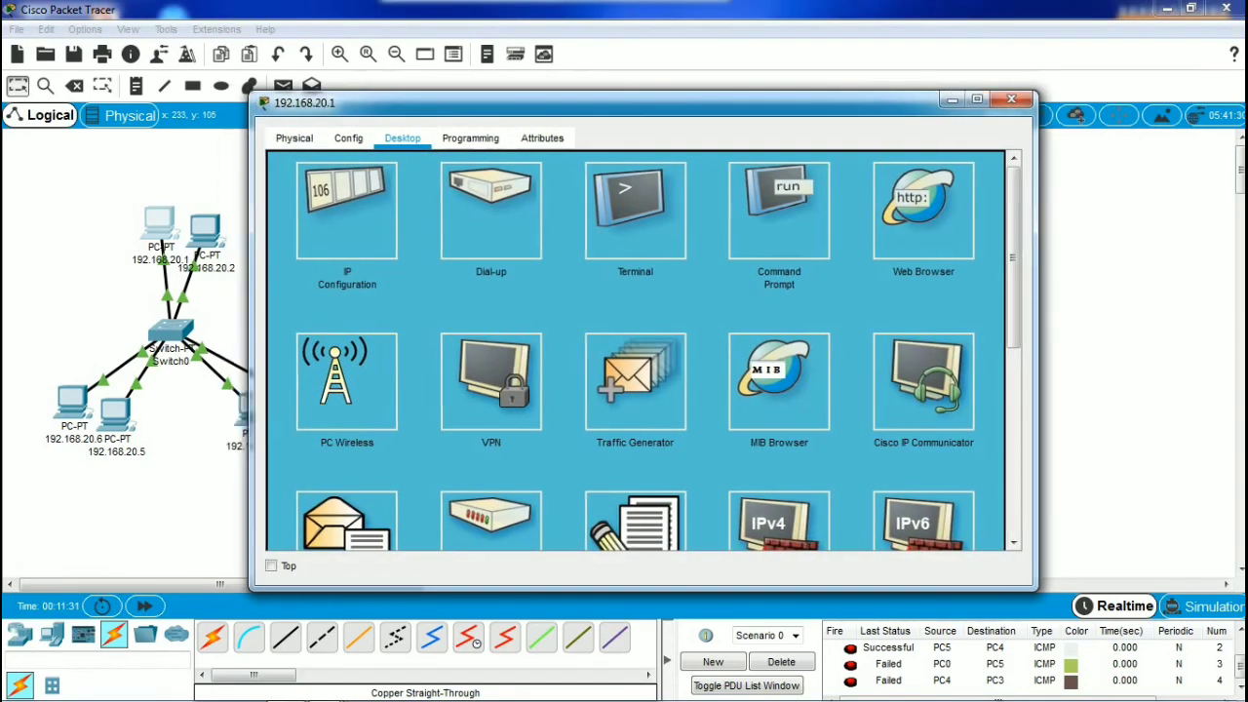
drag(585, 102, 706, 98)
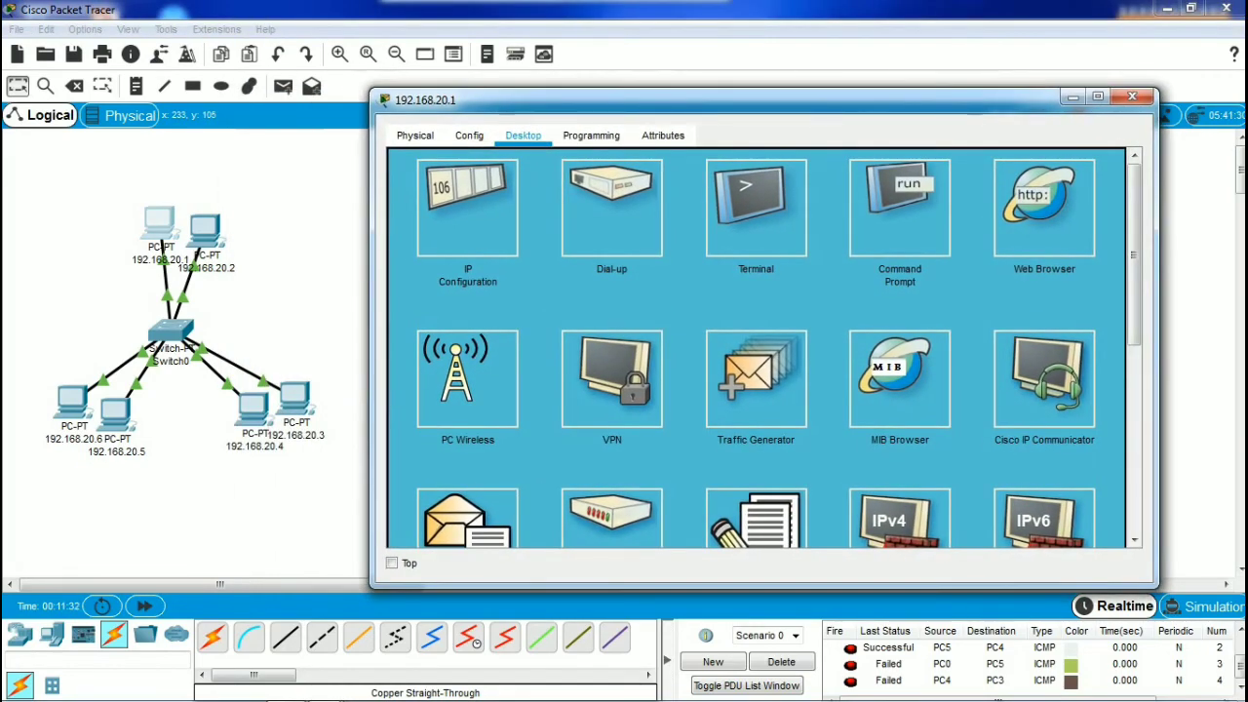
click(1132, 96)
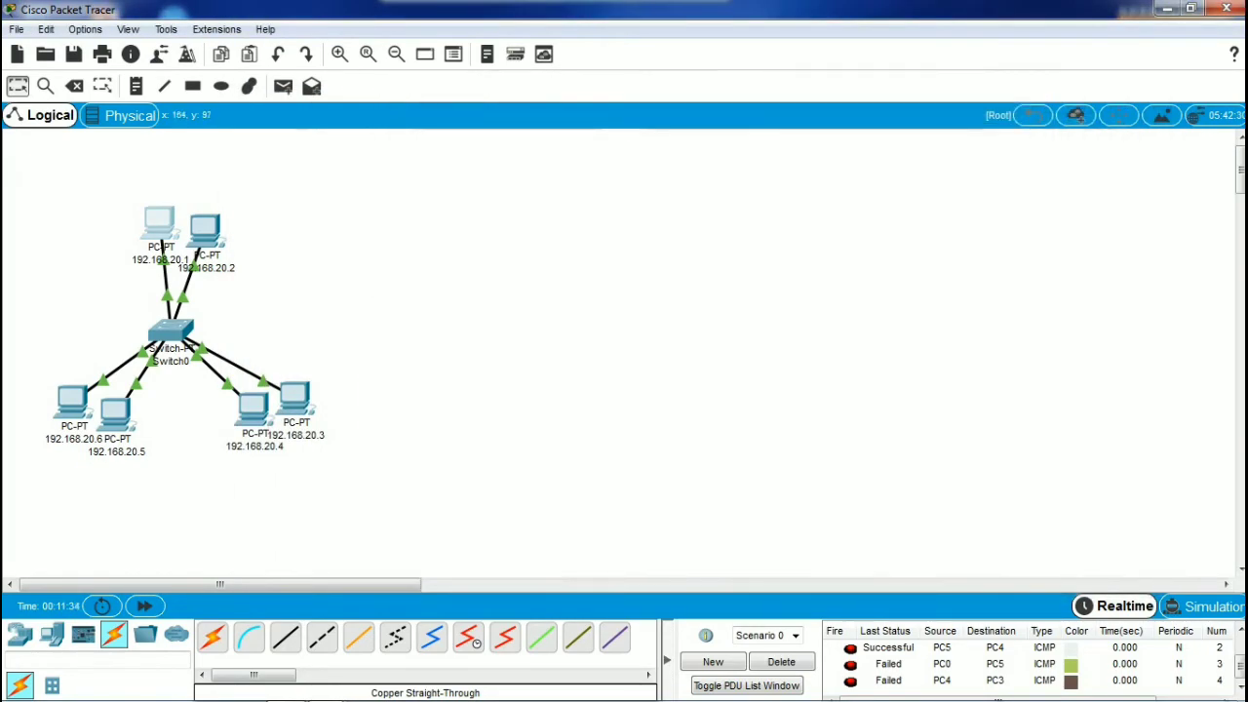
Open the Command Prompt of PC 192.168.20.1 beside the topology and ping its own address, 192.168.20.1
click(159, 222)
drag(585, 102, 726, 82)
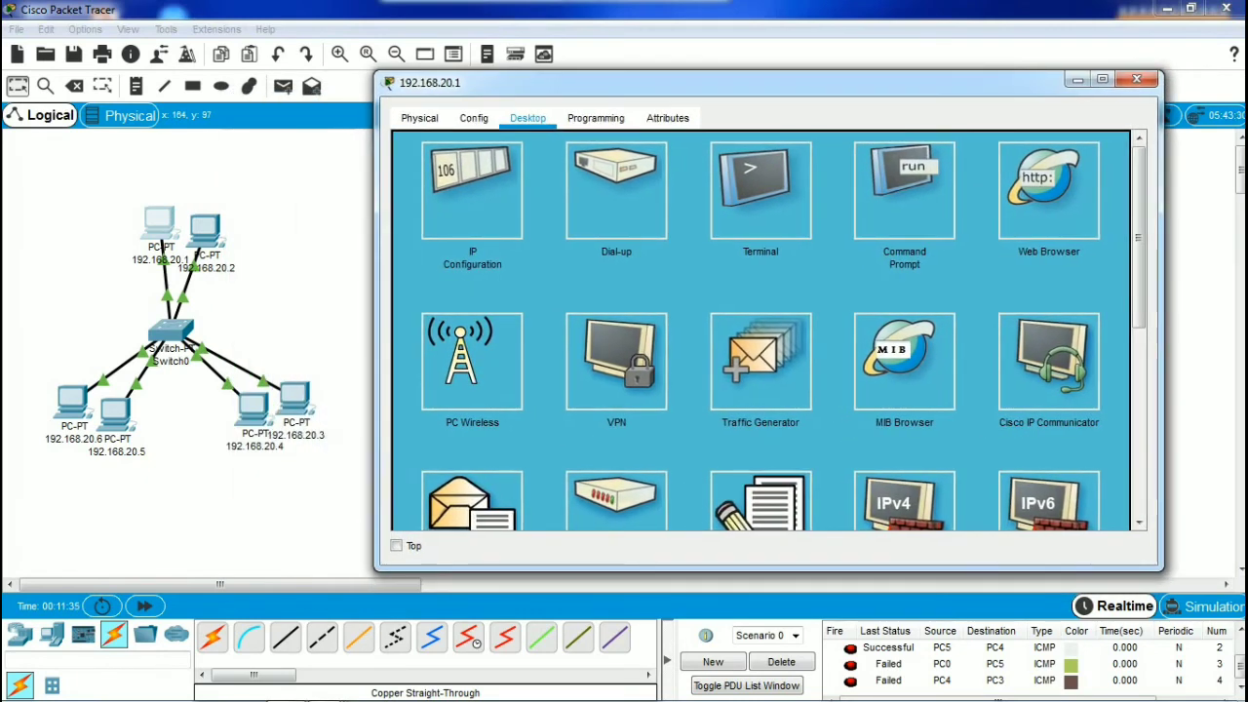
click(903, 195)
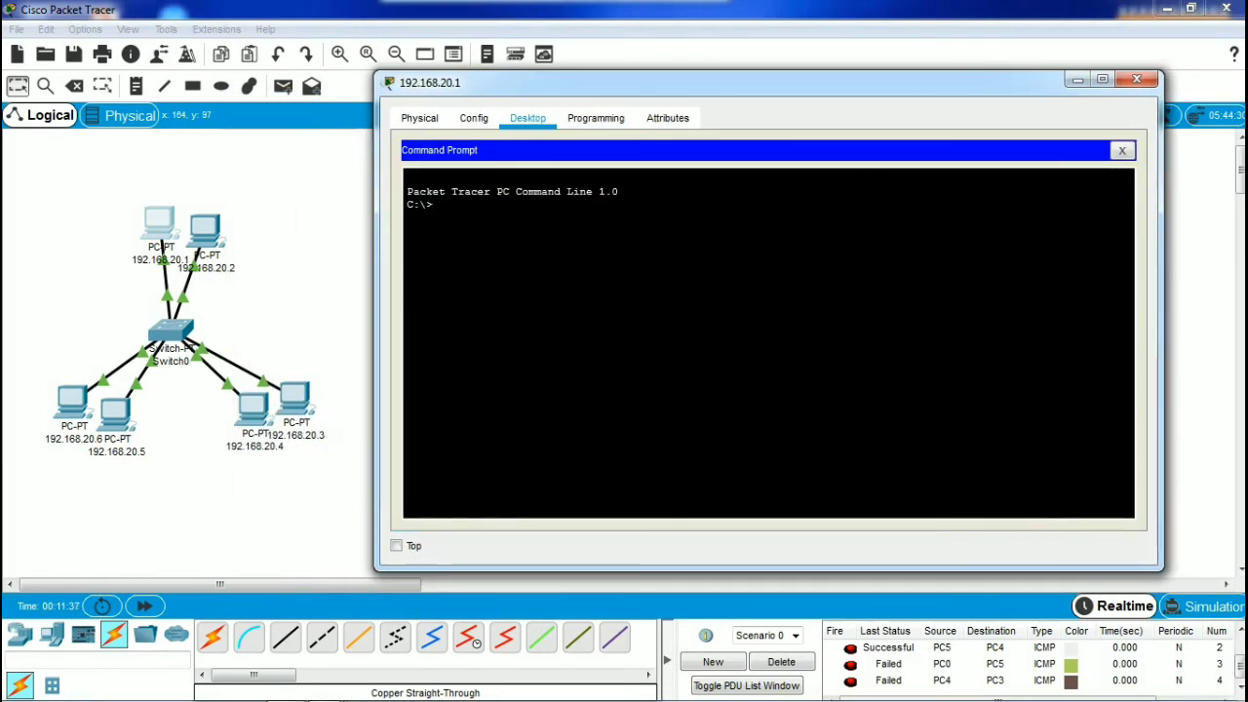
text(ping 19)
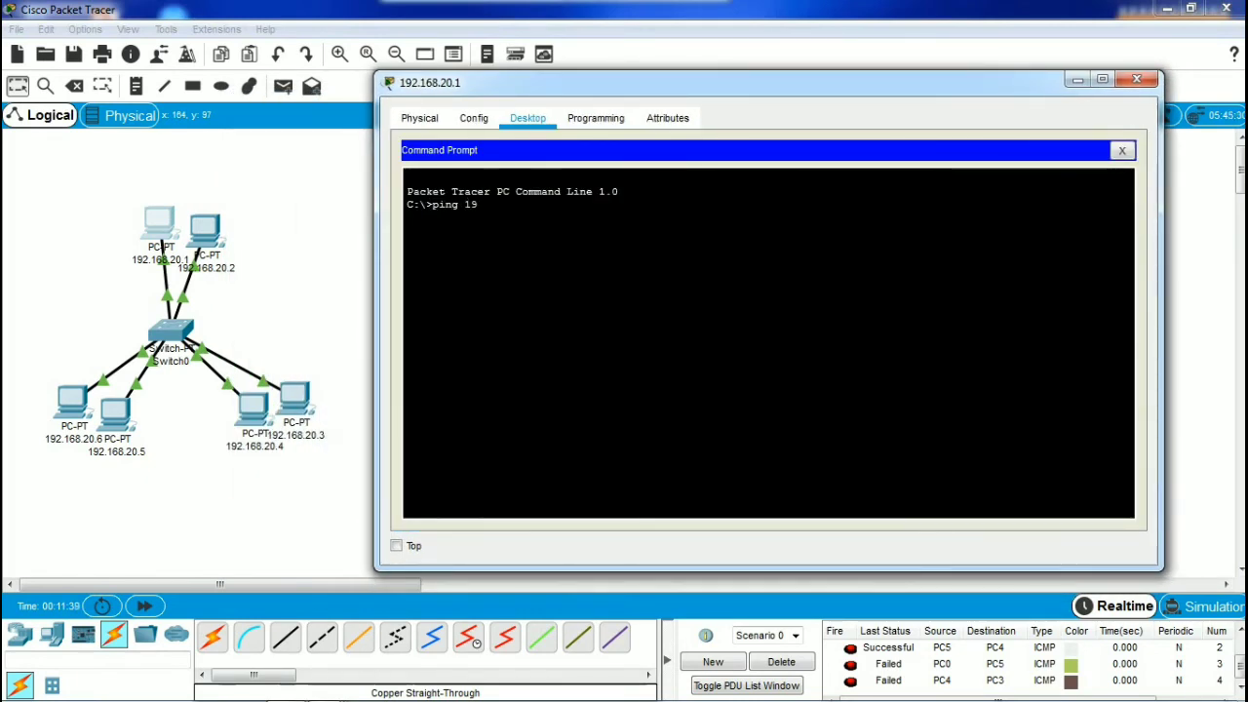
text(2.168.20.1)
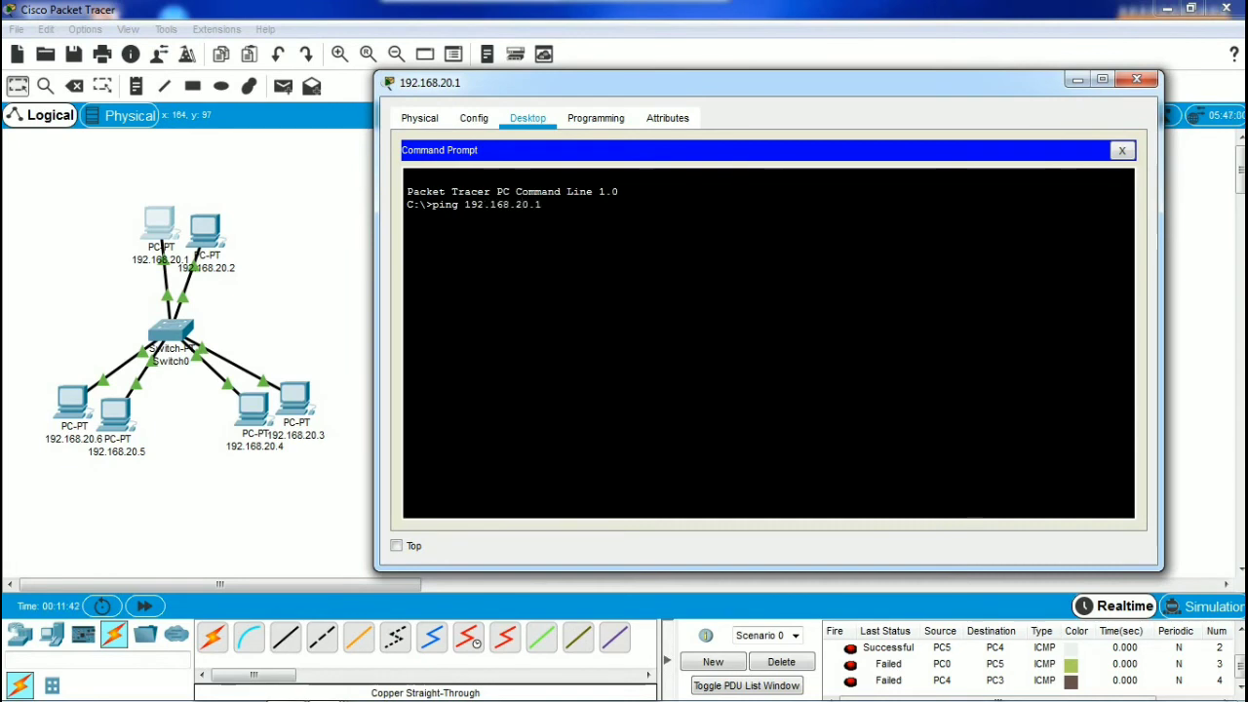
key(Return)
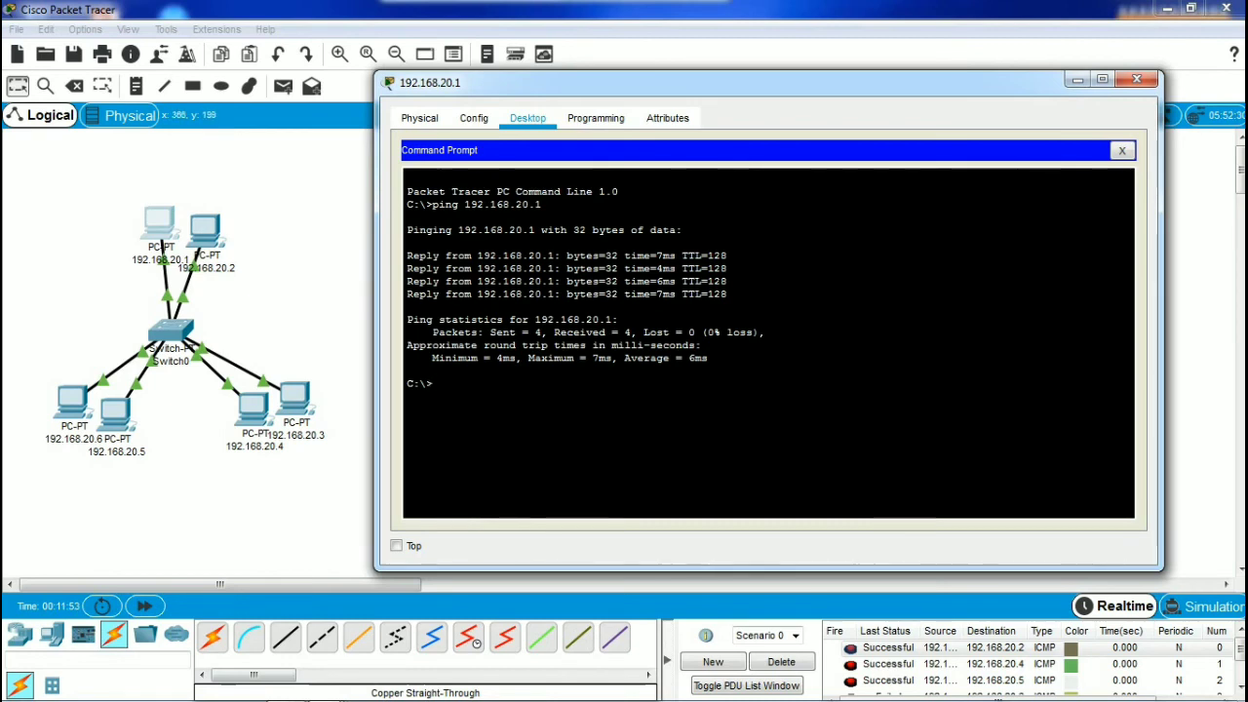
Ping 192.168.20.2, the other PC in the same VLAN, from the Command Prompt of PC 192.168.20.1
text(ping 19)
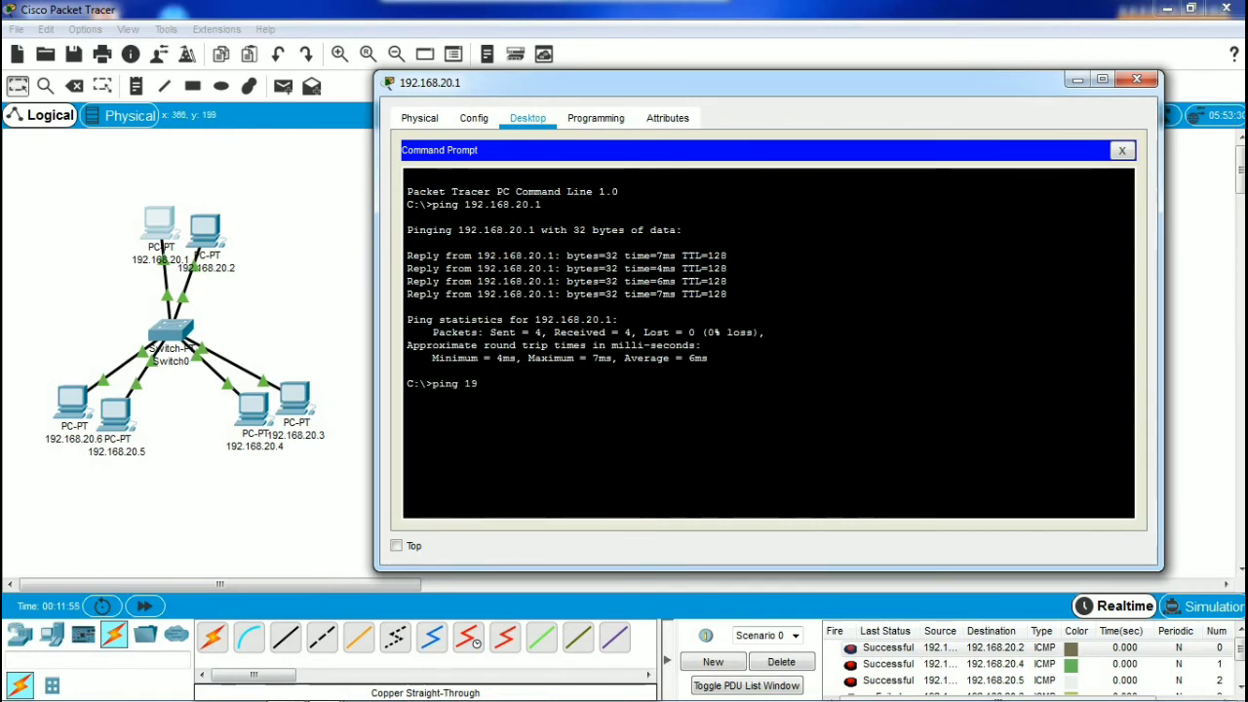
text(2.168.20.)
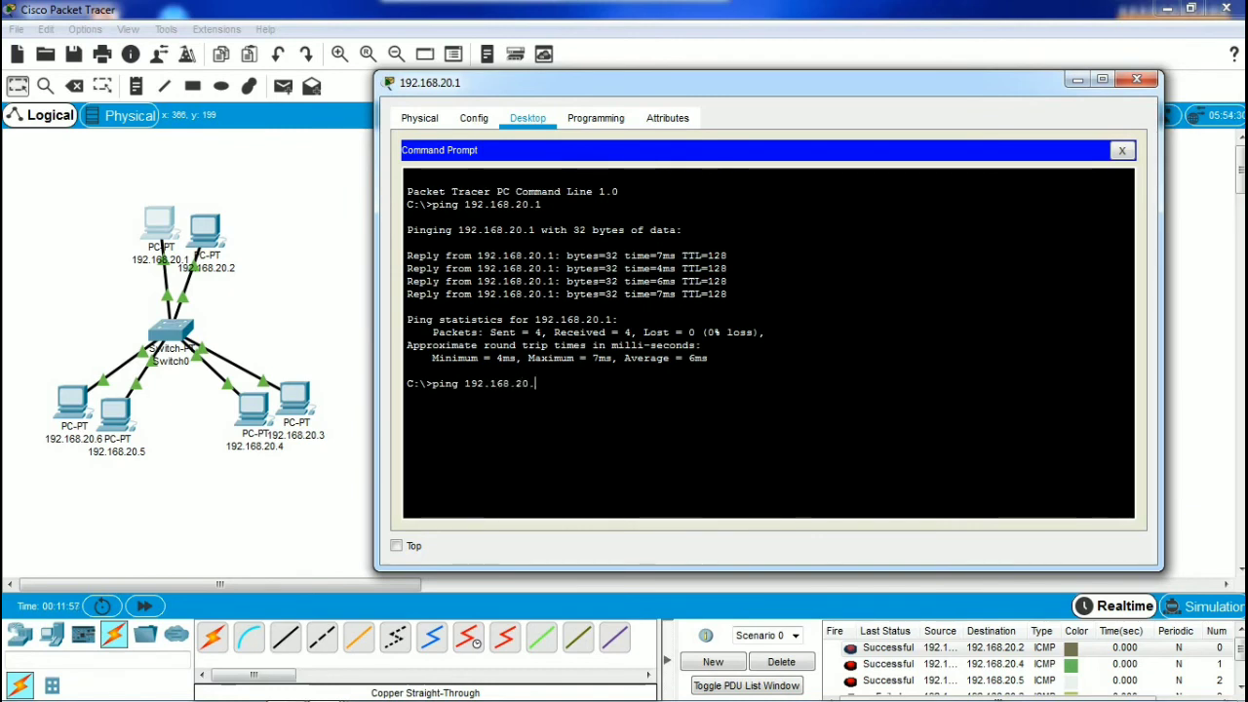
text(2)
key(Return)
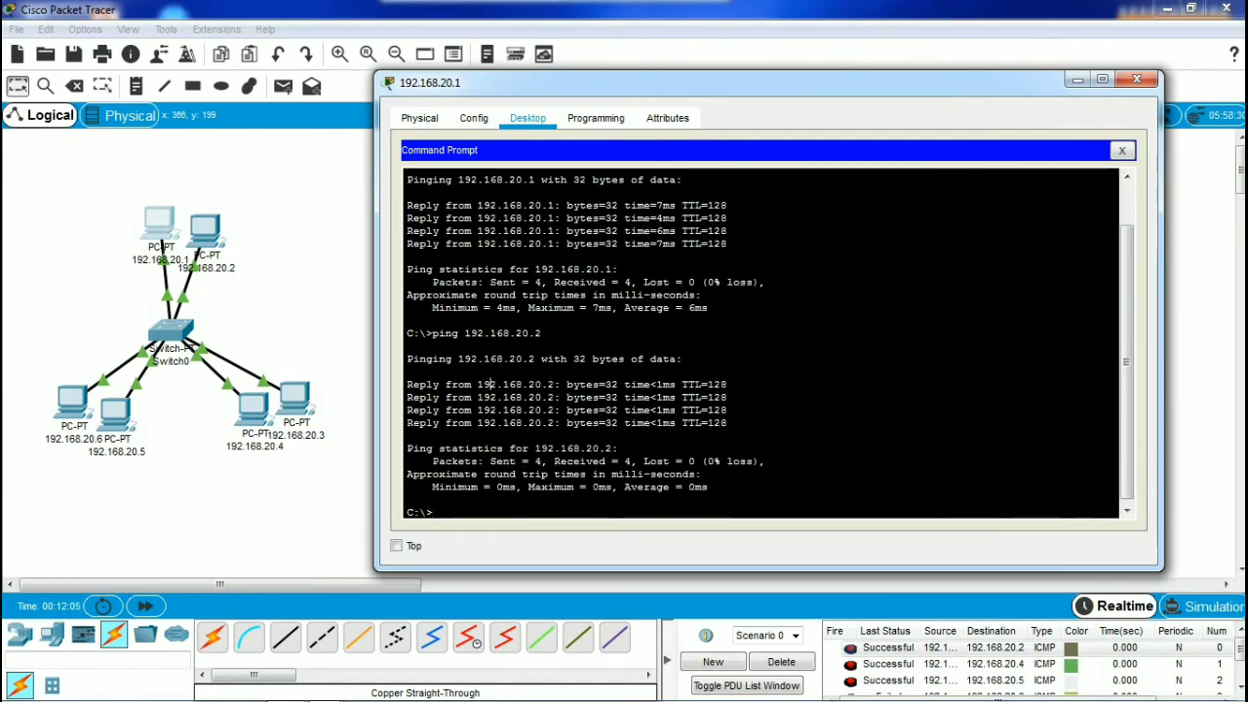
Ping 192.168.20.5, a PC in a different VLAN, from the Command Prompt of PC 192.168.20.1, and close that PC's window
drag(453, 384, 536, 409)
drag(585, 82, 677, 62)
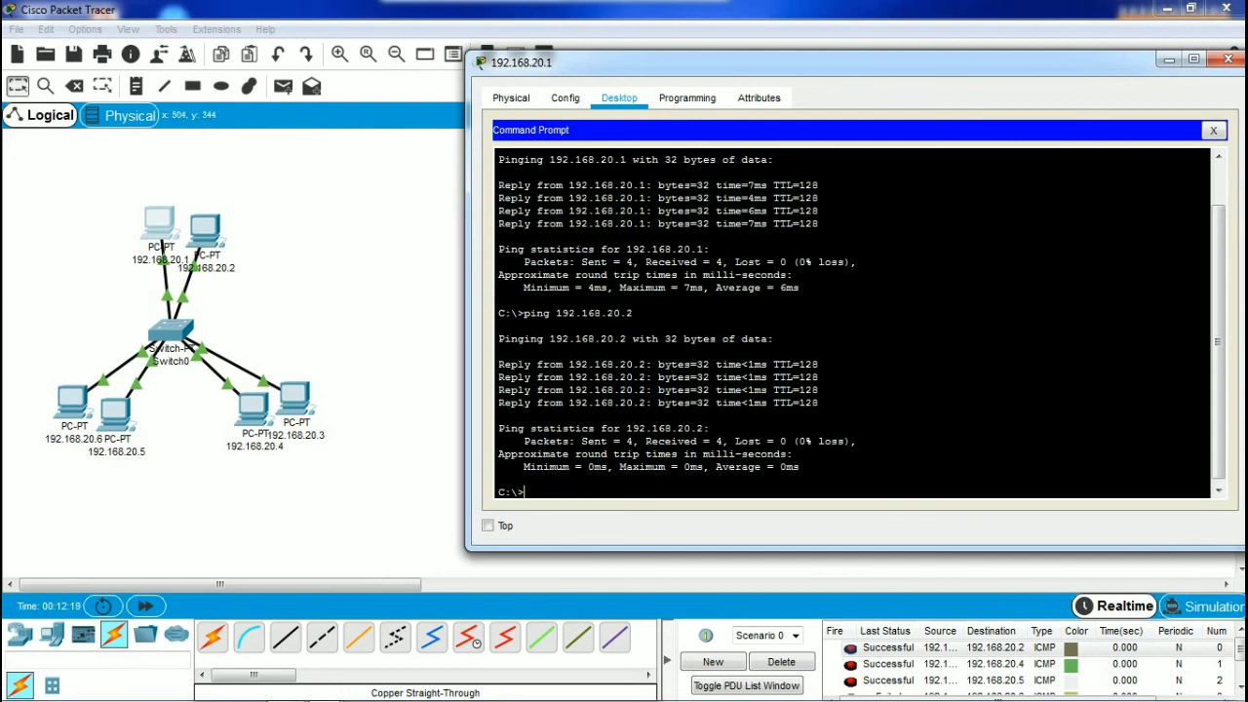
text(ping 192)
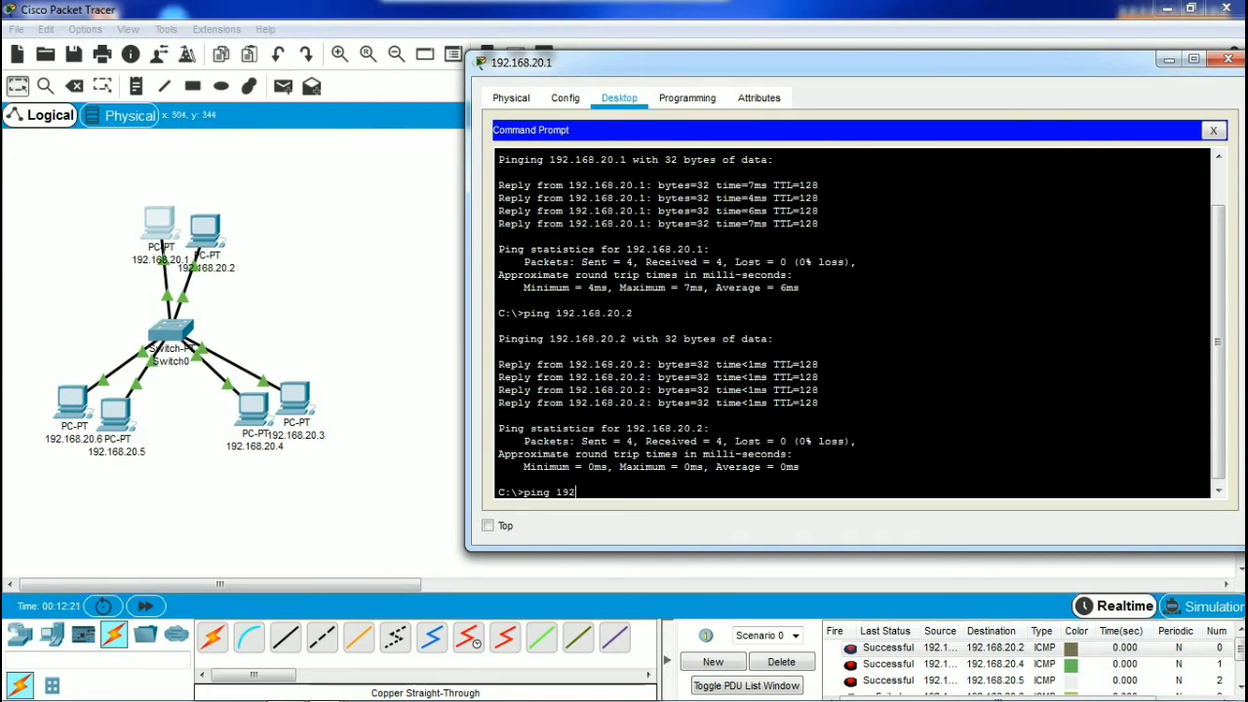
text(.168.20.5)
key(Return)
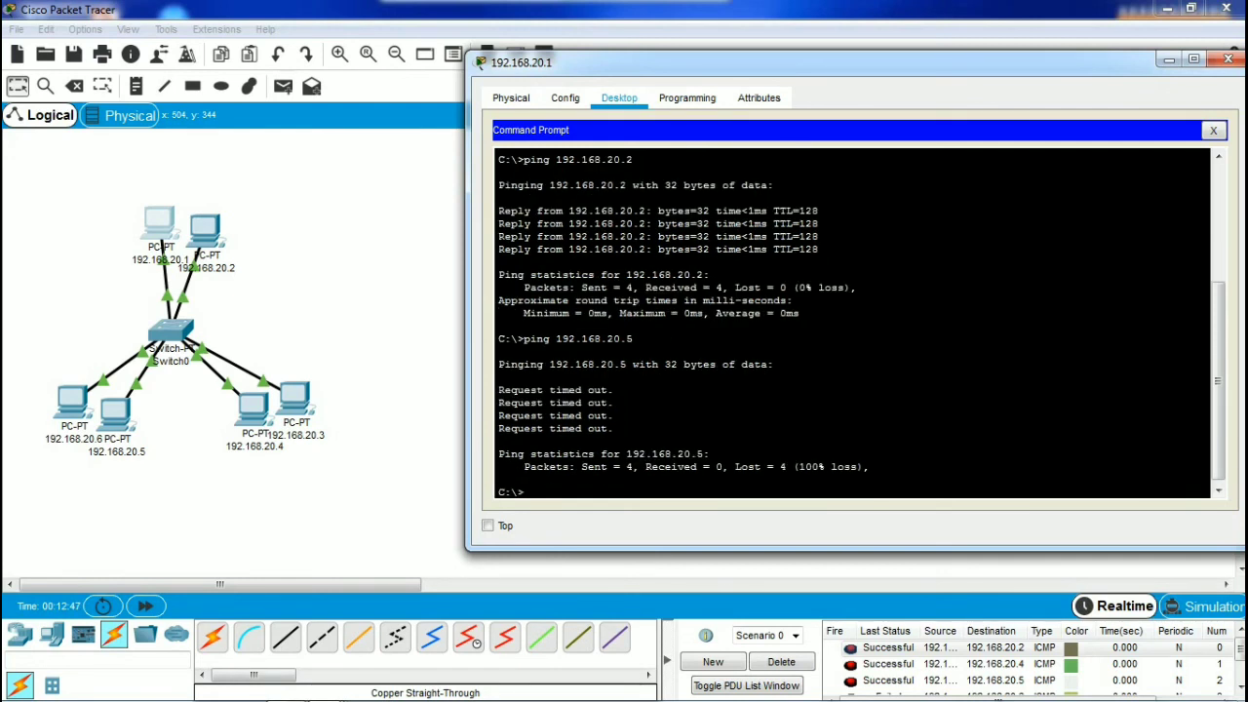
click(1228, 59)
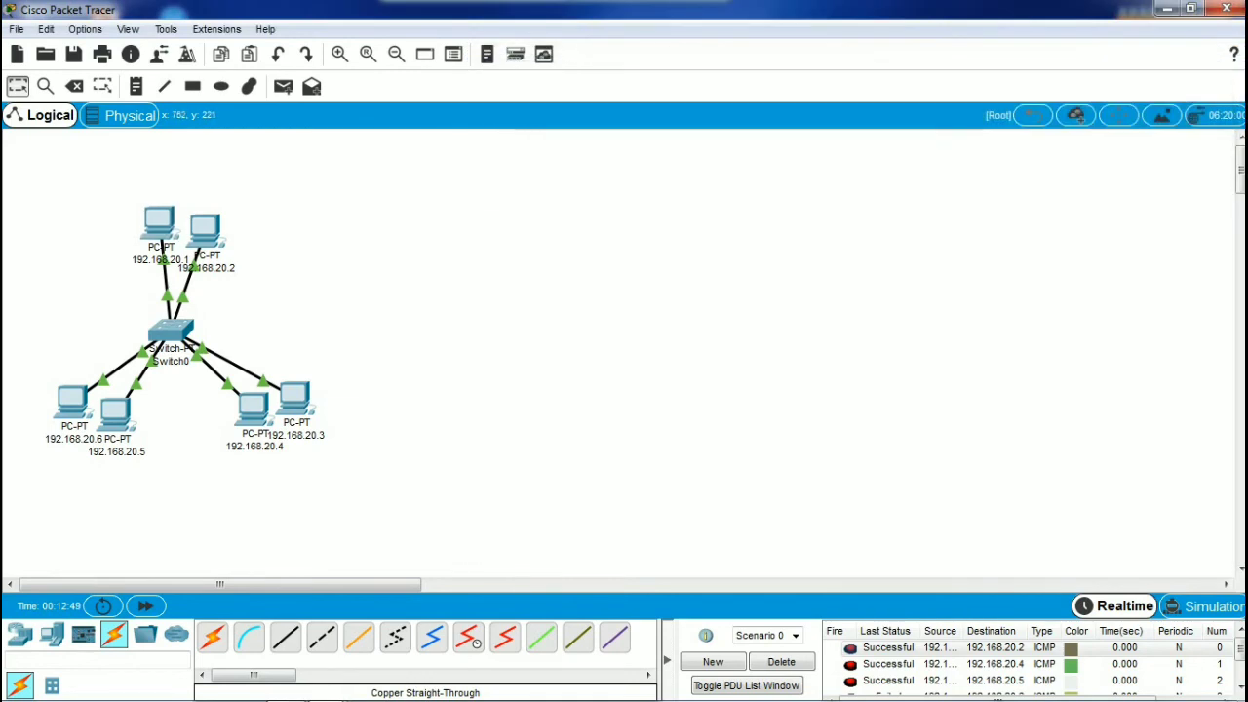
Move the whole topology toward the middle of the workspace and space the PCs in each pair slightly farther apart
drag(308, 502, 42, 189)
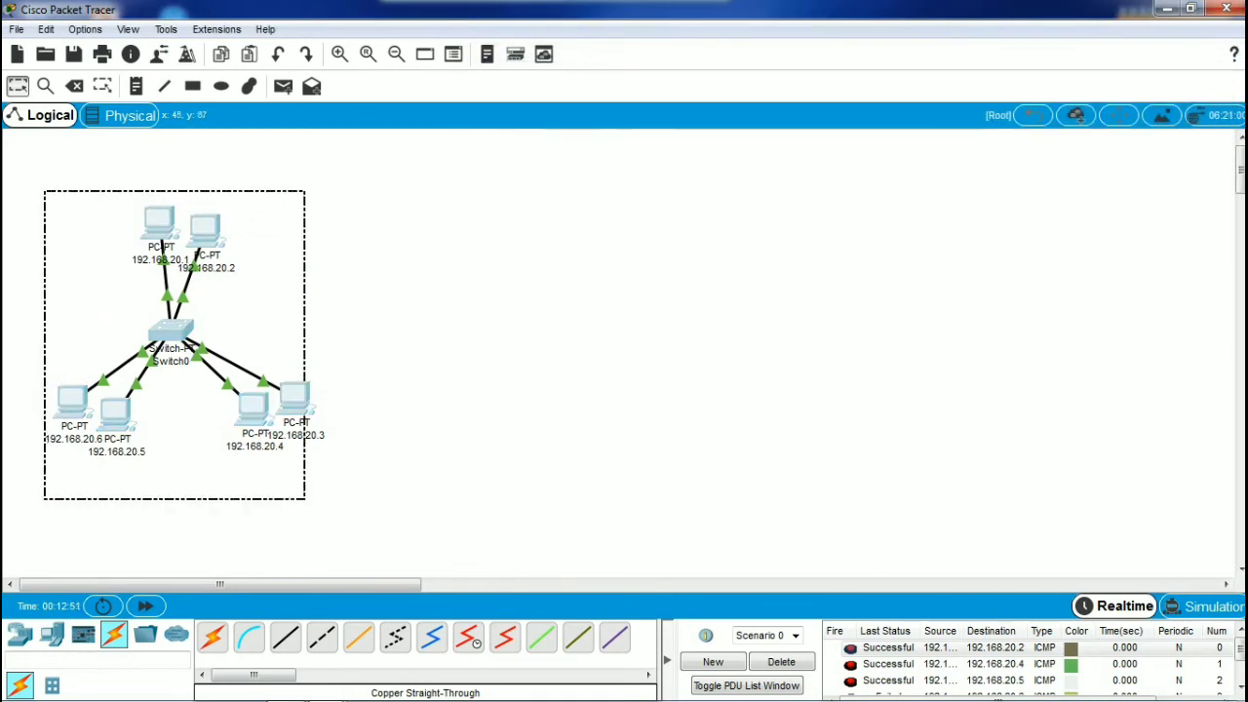
drag(214, 325, 543, 314)
drag(398, 390, 388, 388)
drag(581, 394, 630, 392)
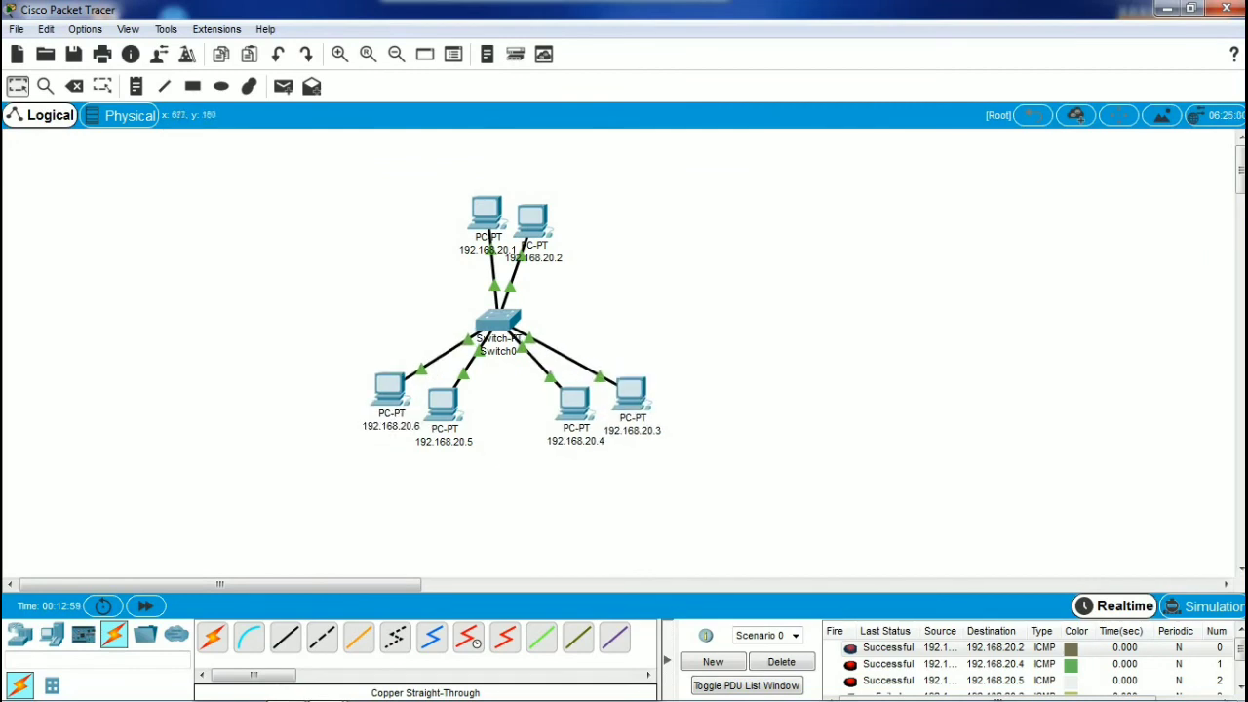
click(486, 211)
mouse_move(485, 211)
mouse_down()
mouse_move(473, 206)
mouse_move(535, 221)
mouse_up()
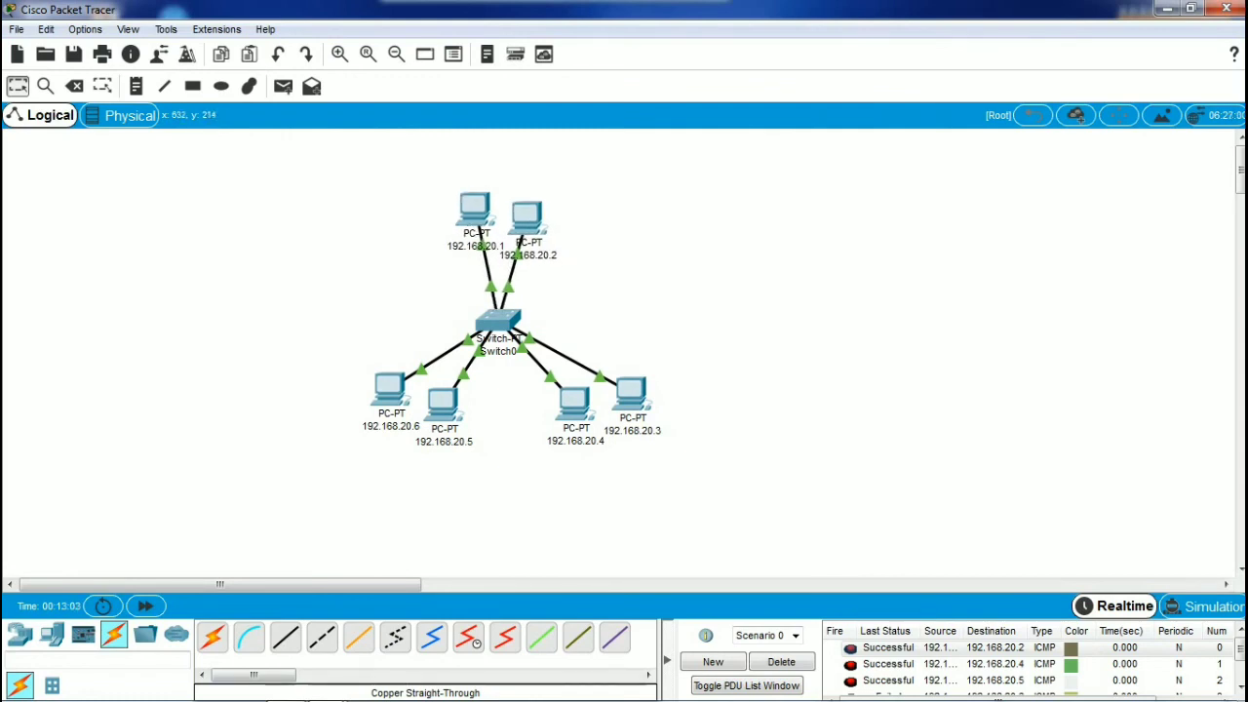
Select the switch and all six PCs and shift them together slightly further right and down to centre the topology
drag(729, 544, 650, 501)
drag(373, 159, 682, 495)
drag(508, 321, 574, 330)
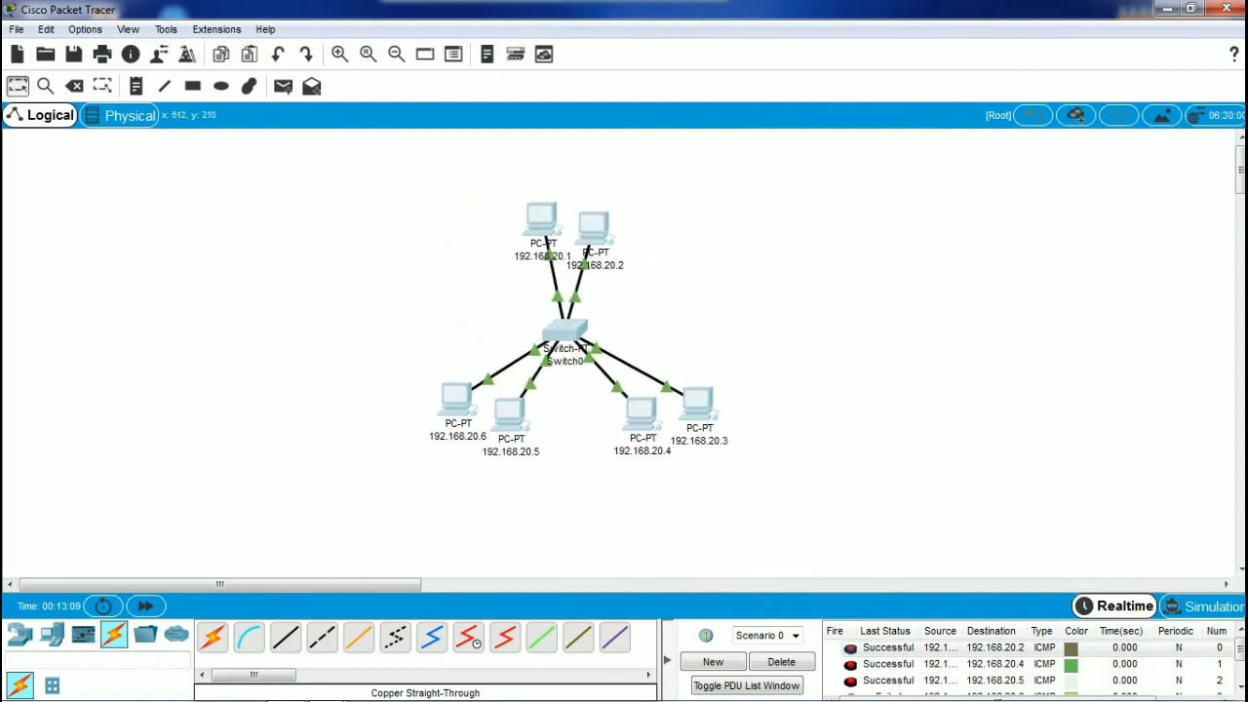